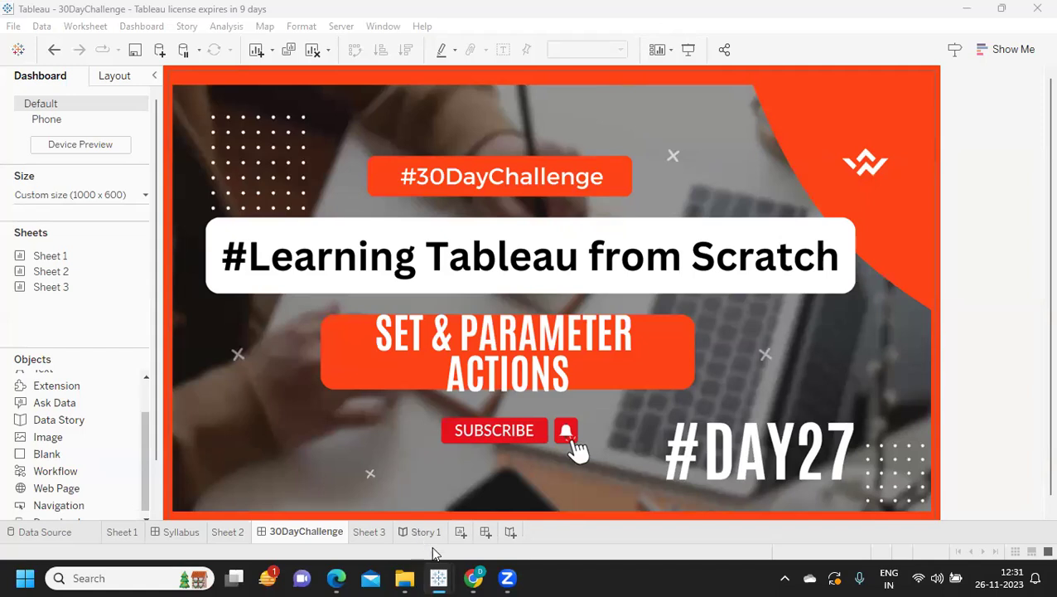
# Step: Switch to the Dashboard1 workbook and expand the Furniture category on the Set 1 sheet
pyautogui.moveTo(439, 576)
pyautogui.click(578, 495)
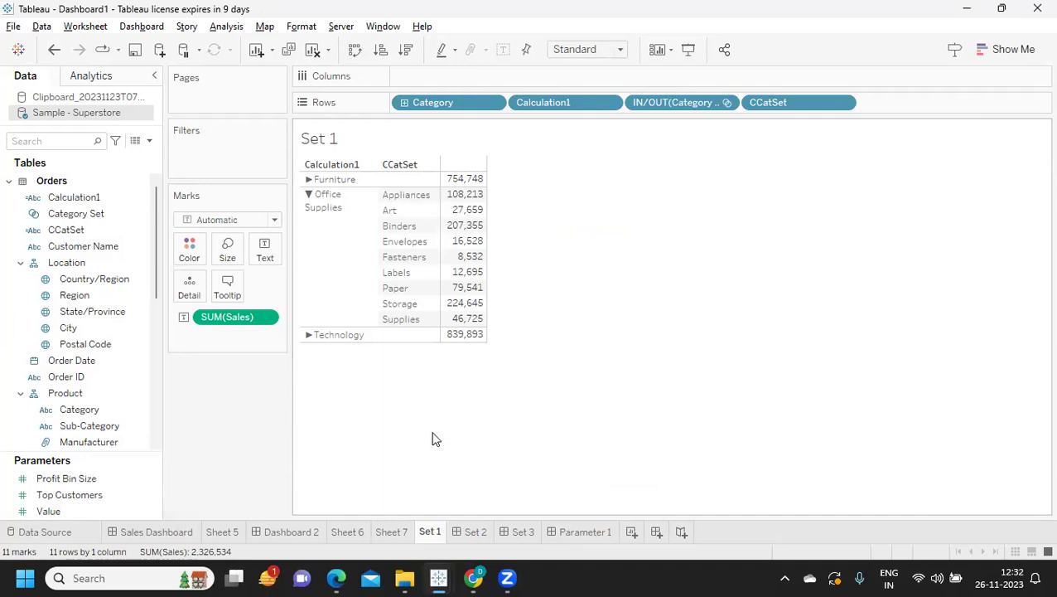
pyautogui.click(336, 181)
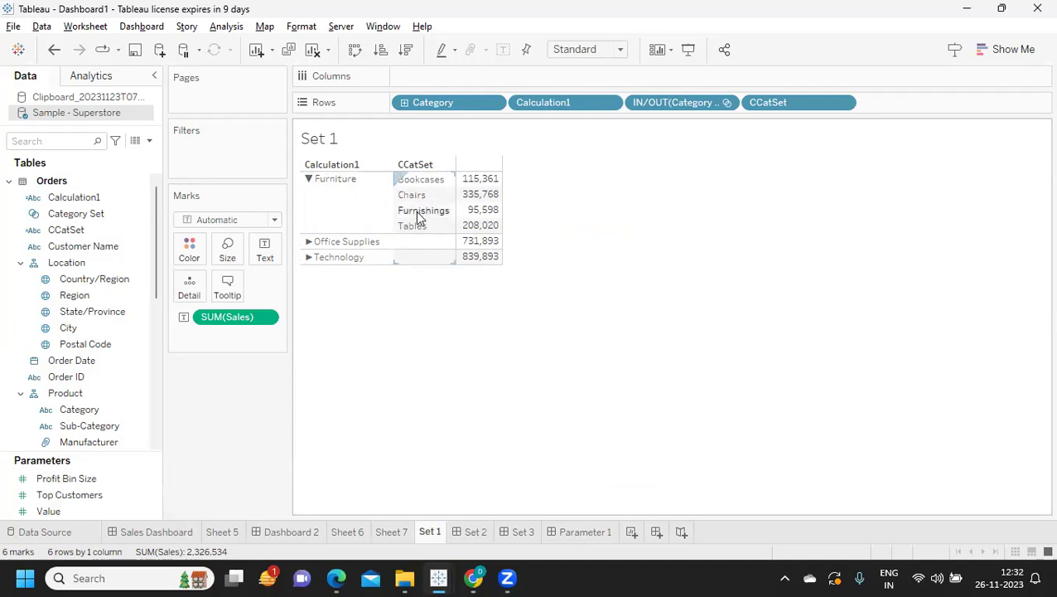
# Step: Try the region set action on the Set 2 dashboard by selecting Central, East and South in turn
pyautogui.click(472, 534)
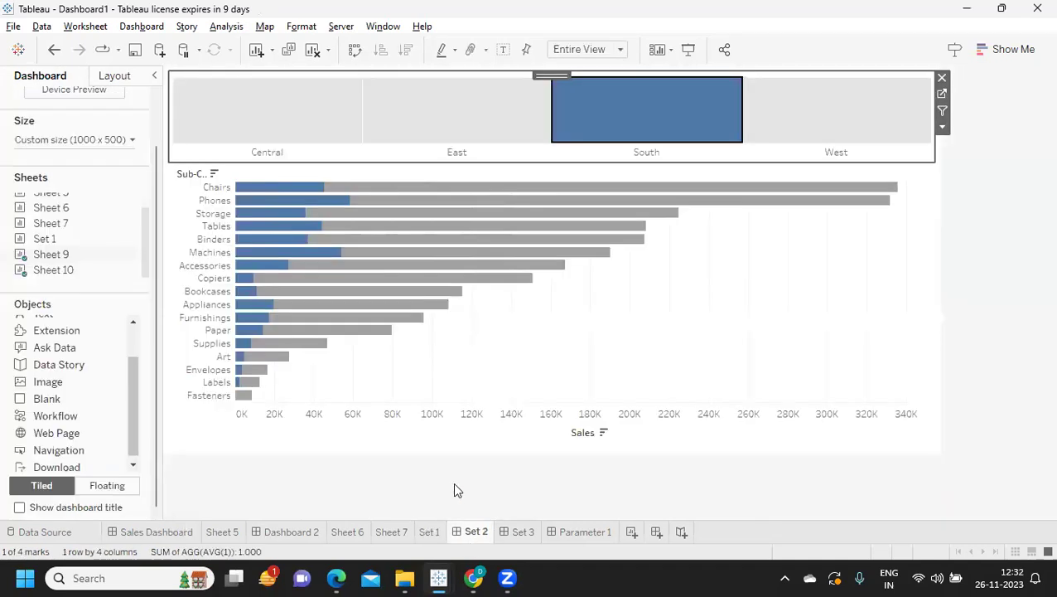
pyautogui.click(262, 126)
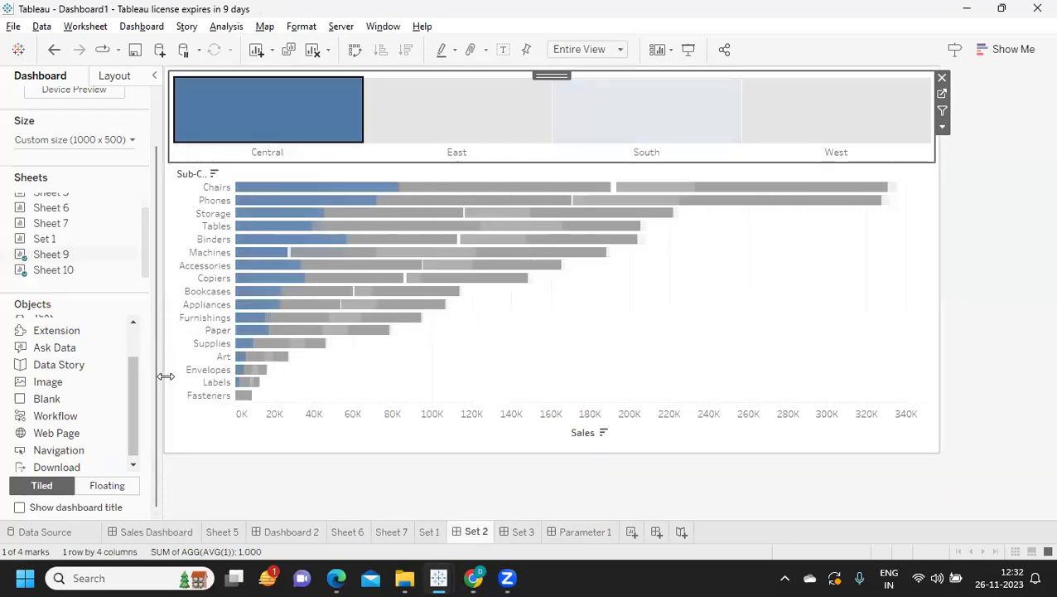
pyautogui.click(401, 118)
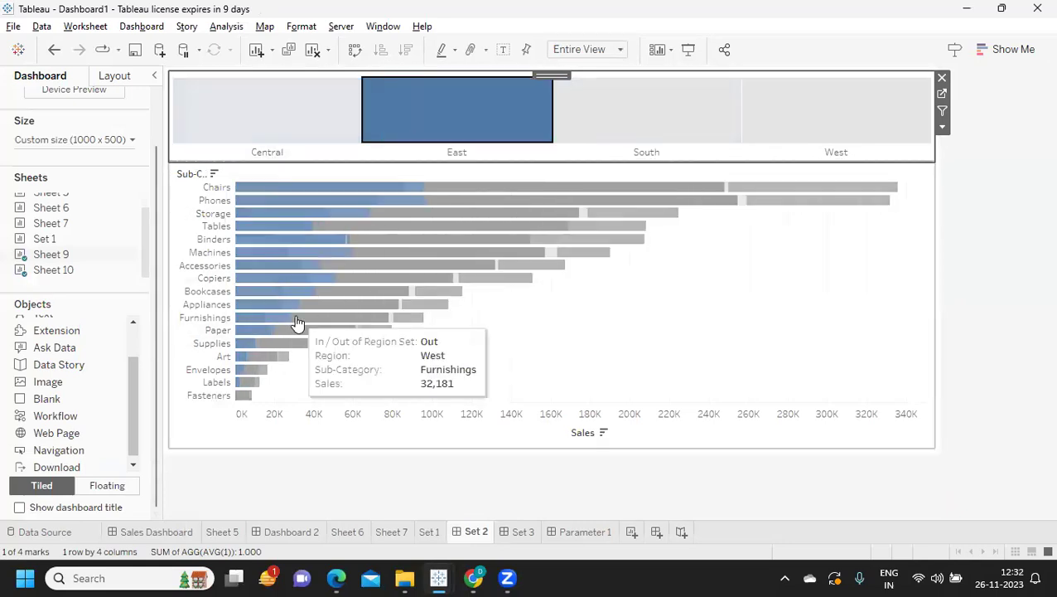
pyautogui.click(659, 134)
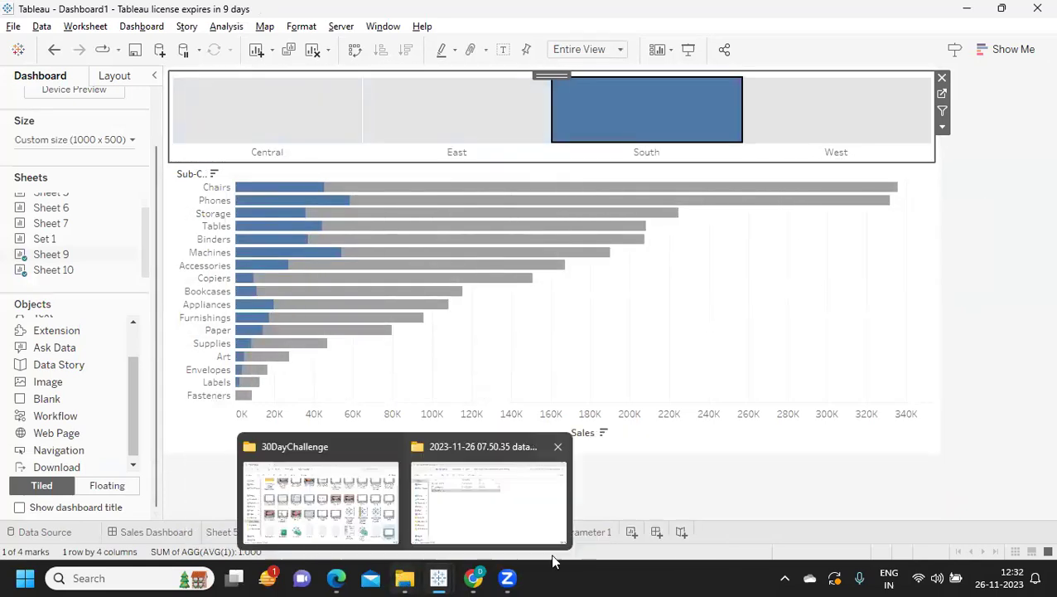
# Step: Clear the Furniture selection on the Set 3 dashboard and select the Chairs bar on the Parameter 1 dashboard
pyautogui.click(513, 531)
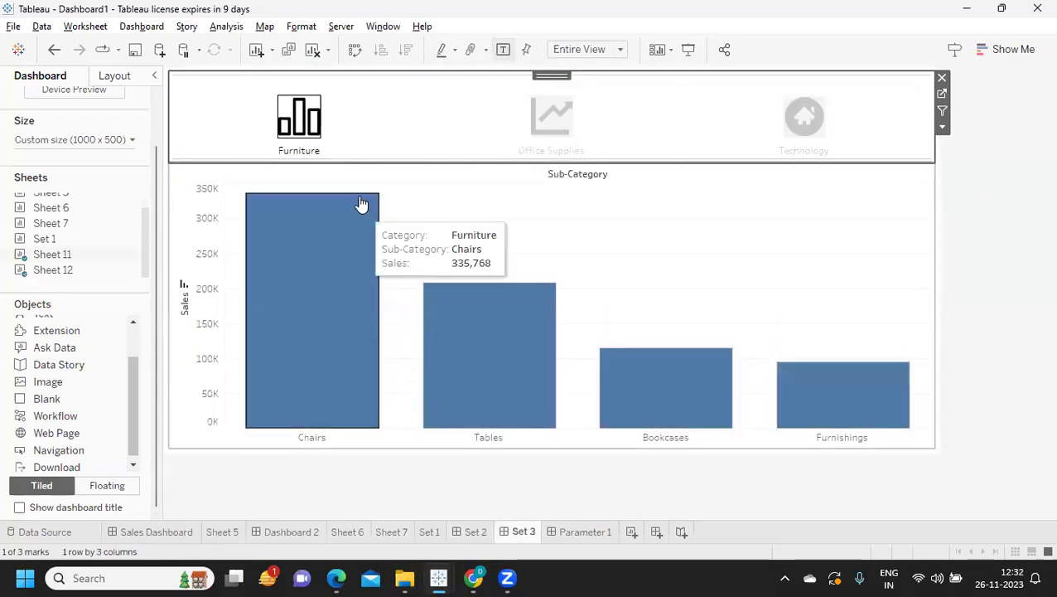
pyautogui.click(309, 144)
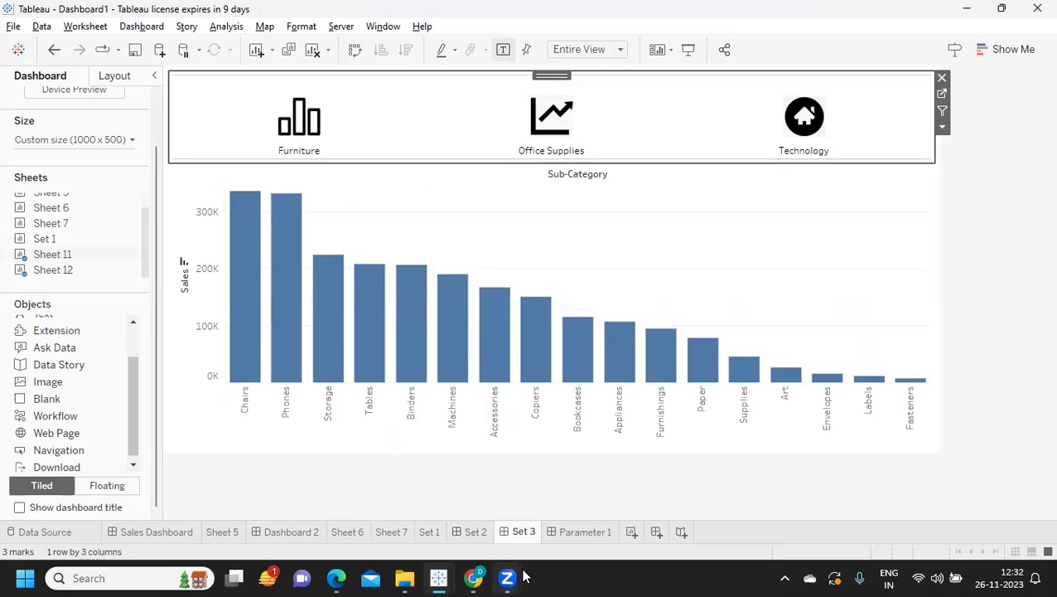
pyautogui.click(587, 535)
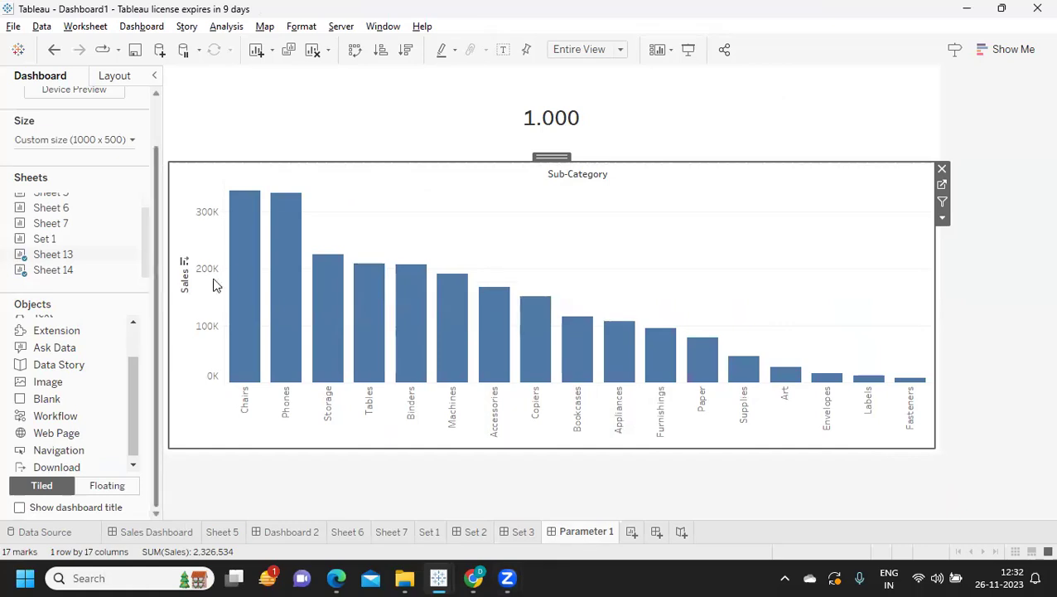
pyautogui.click(243, 276)
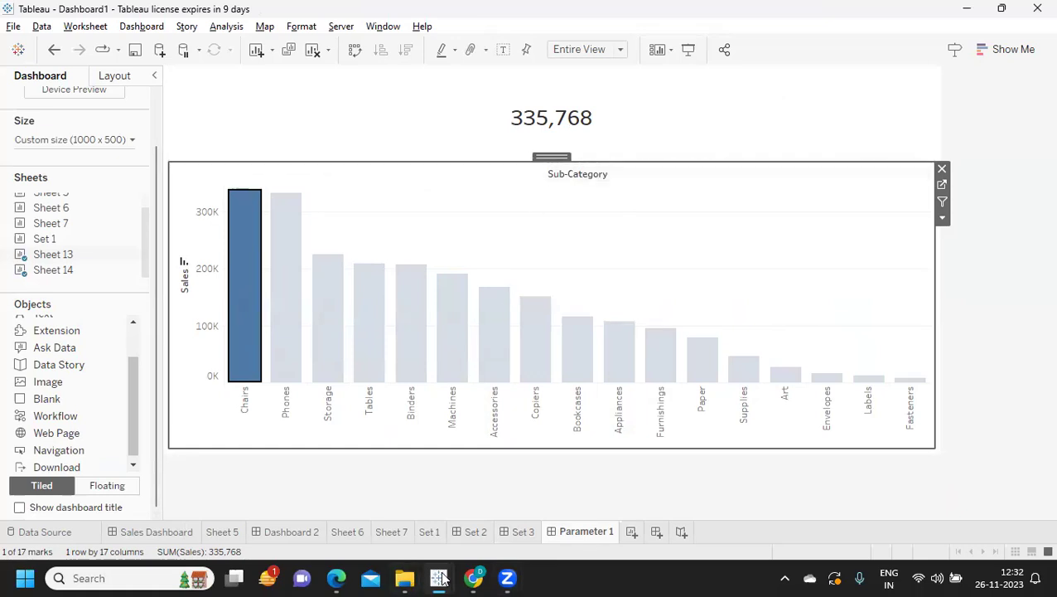
# Step: Return to the 30DayChallenge workbook and add a new worksheet
pyautogui.moveTo(439, 578)
pyautogui.click(468, 539)
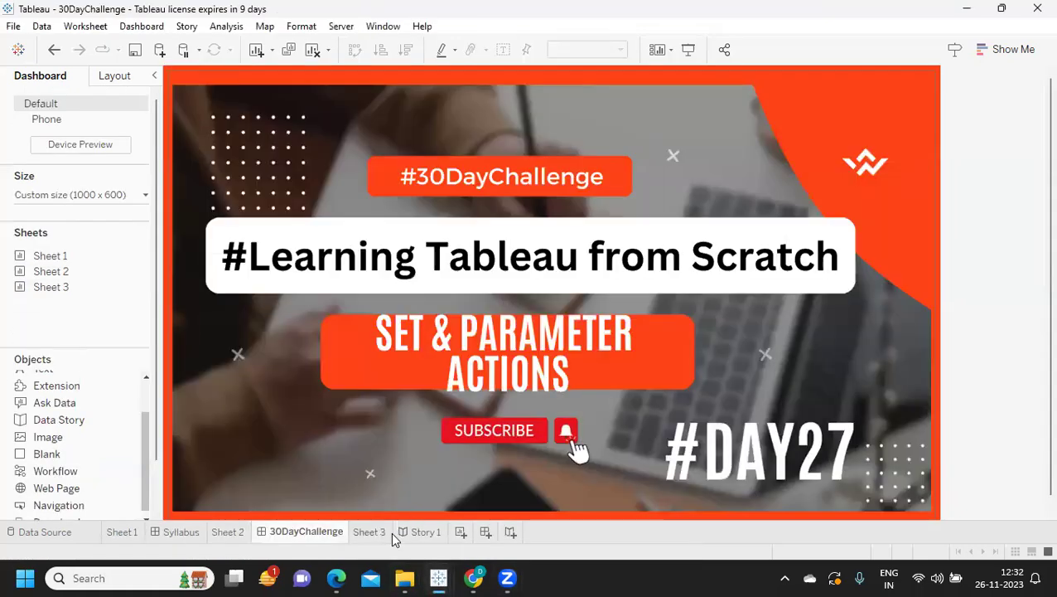
pyautogui.click(461, 531)
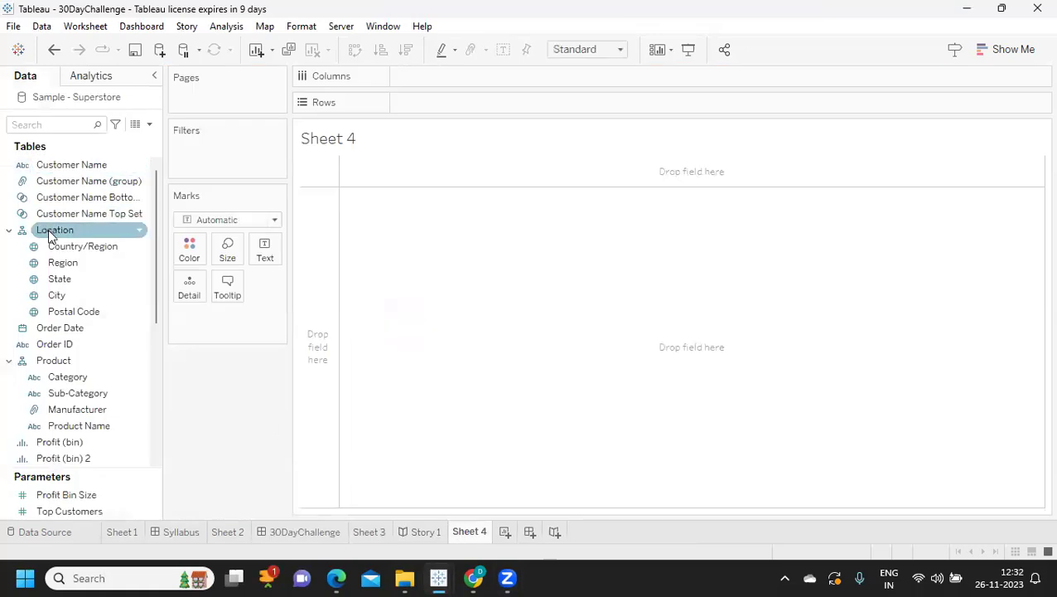
# Step: Create a set named Category Set from the Category field with no members selected
pyautogui.click(138, 379)
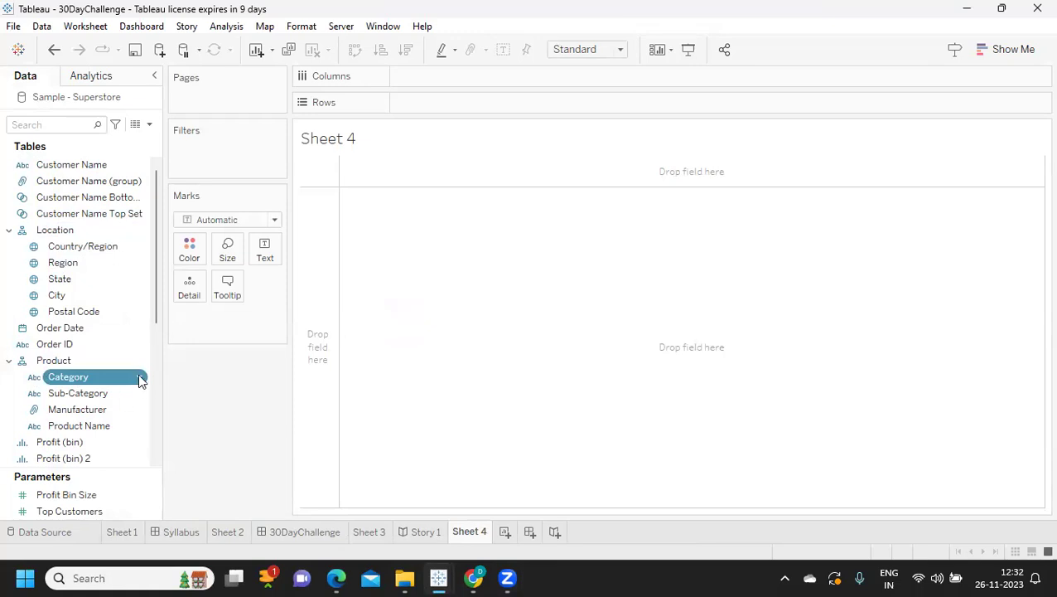
pyautogui.click(139, 379)
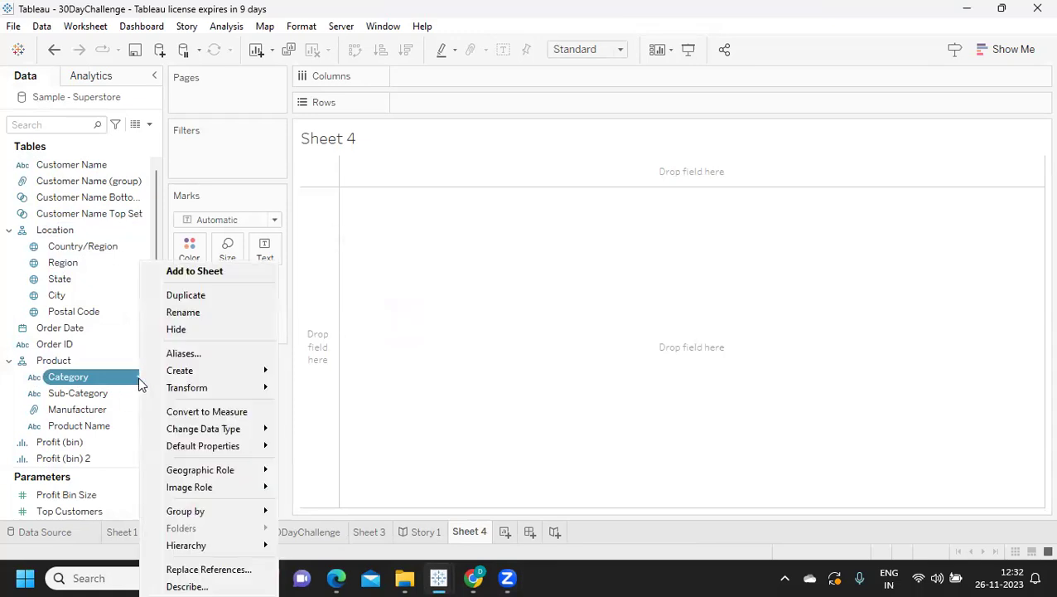
pyautogui.moveTo(187, 372)
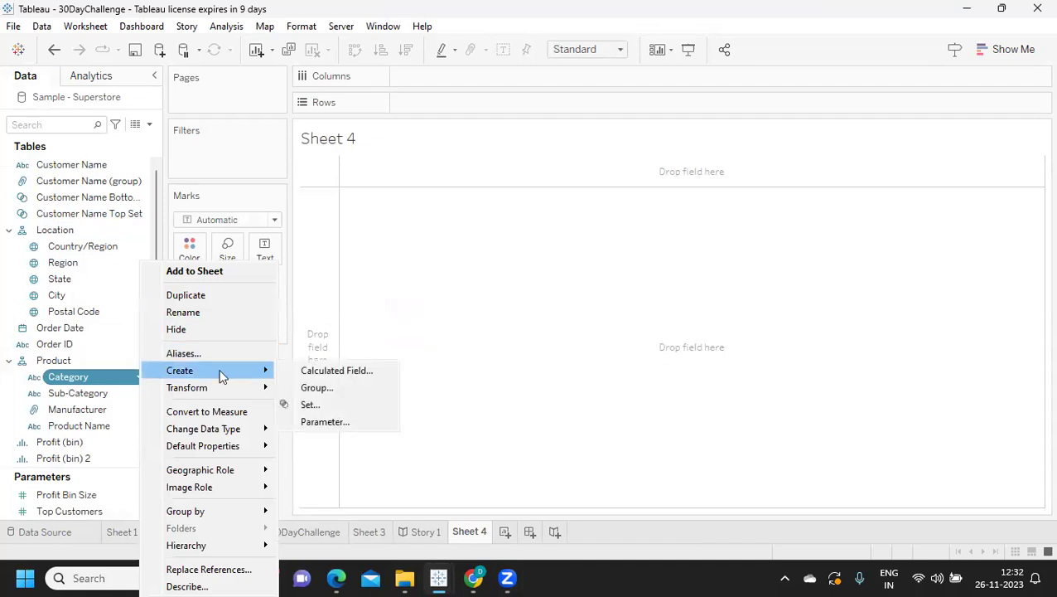
pyautogui.click(317, 408)
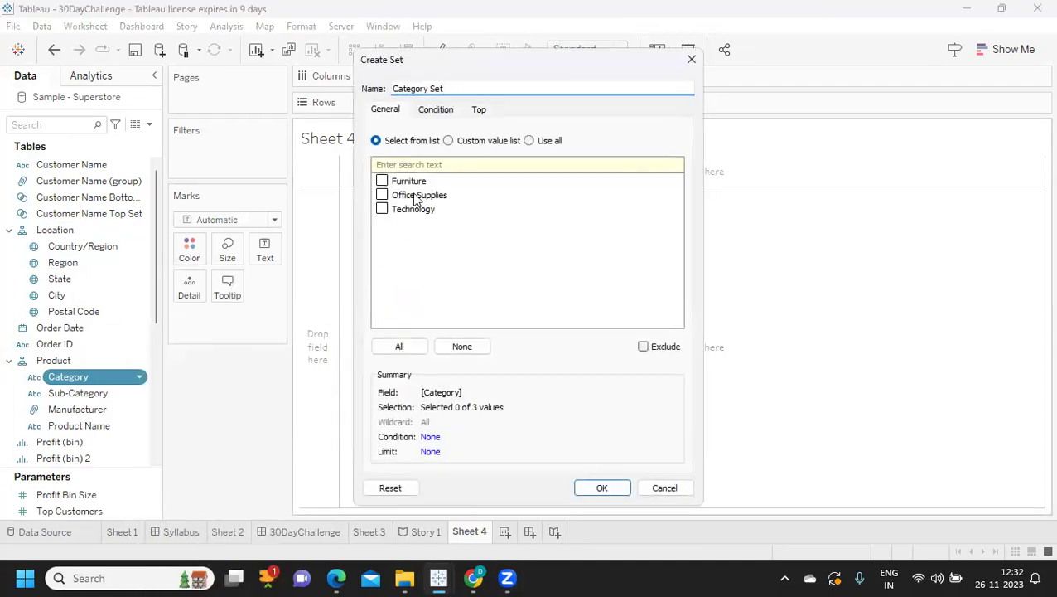
pyautogui.click(609, 487)
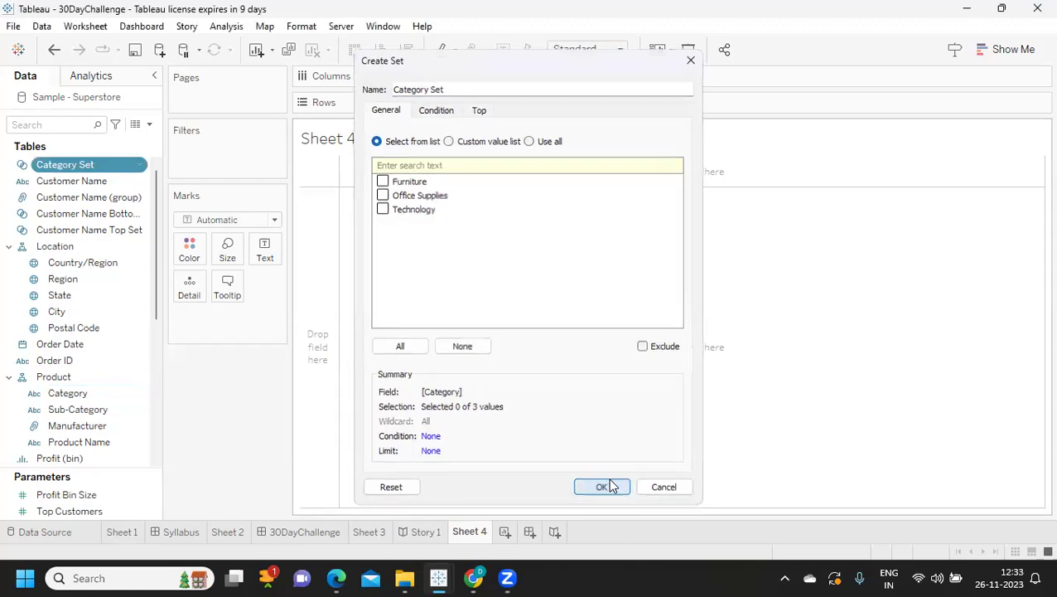
# Step: Place the Category field and the Category Set side by side on Rows
pyautogui.click(65, 124)
pyautogui.write('ca')
pyautogui.moveTo(67, 214); pyautogui.dragTo(408, 111)
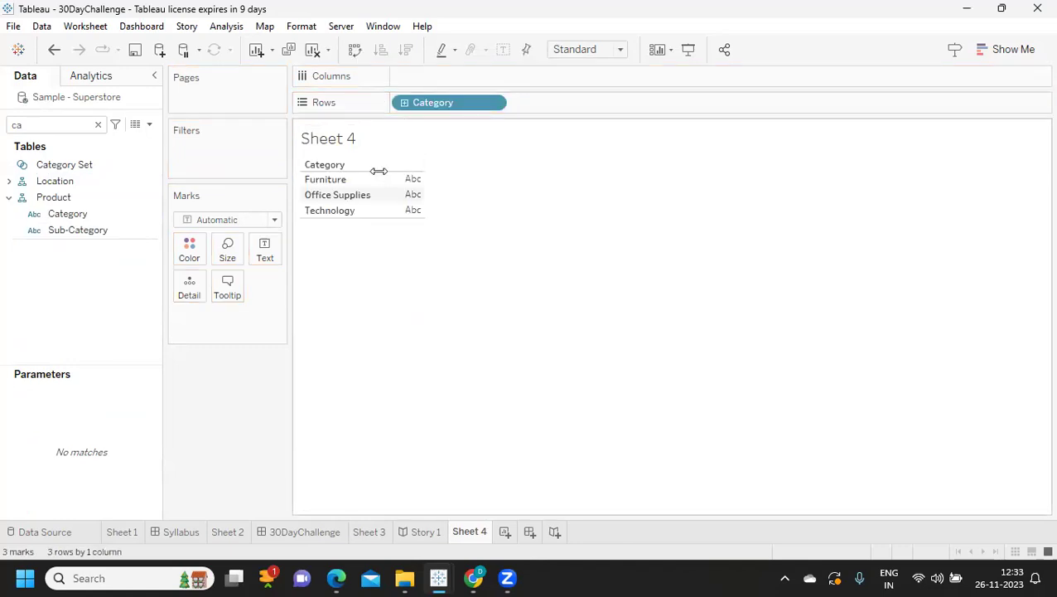
pyautogui.click(85, 170)
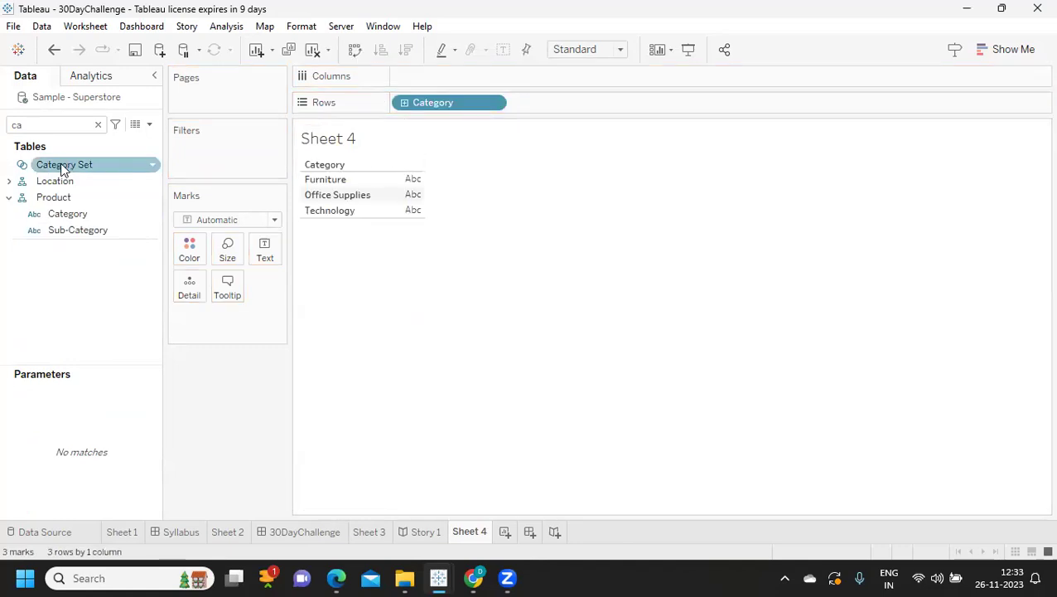
pyautogui.moveTo(63, 169); pyautogui.dragTo(574, 106)
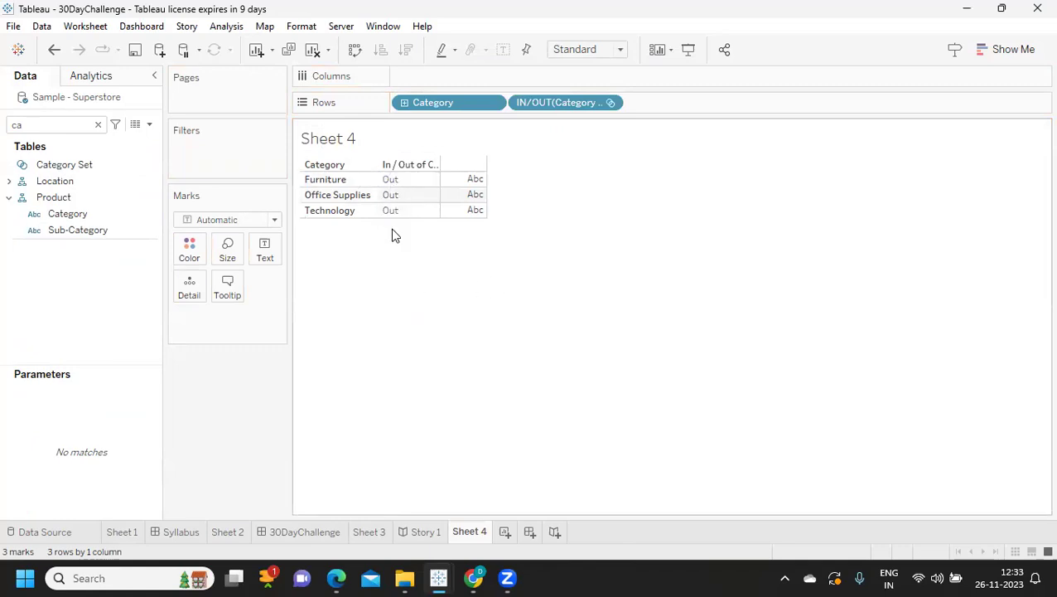
# Step: Start a new calculated field and name it Set-Category
pyautogui.click(97, 124)
pyautogui.click(149, 124)
pyautogui.click(123, 142)
pyautogui.write('C')
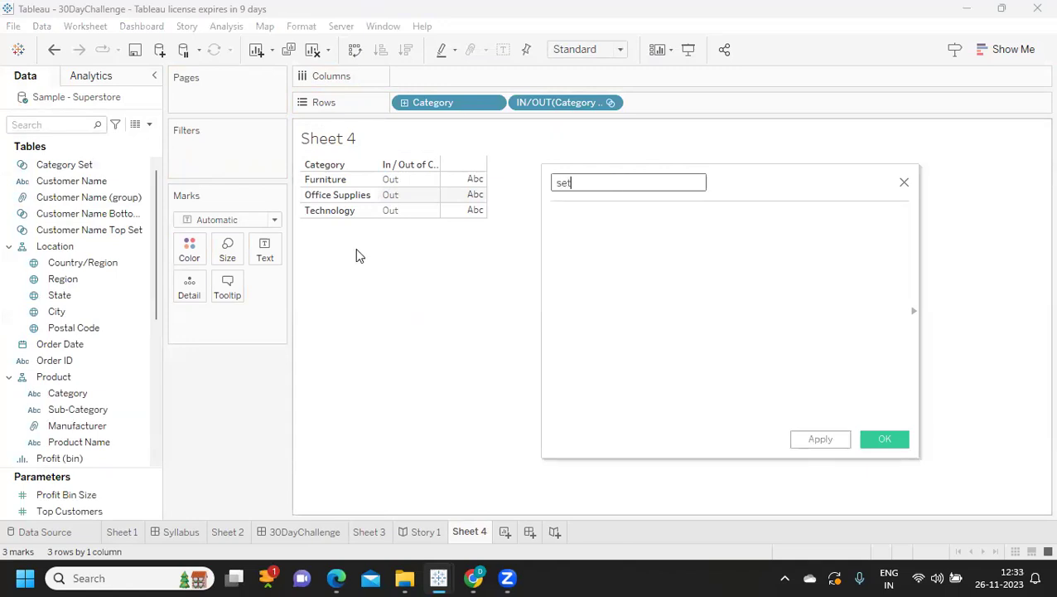
pyautogui.write('Set-Category')
pyautogui.press('Tab')
# Step: Write the Set-Category formula as IF [Category Set] THEN [Sub-Category] END
pyautogui.write('IF cat')
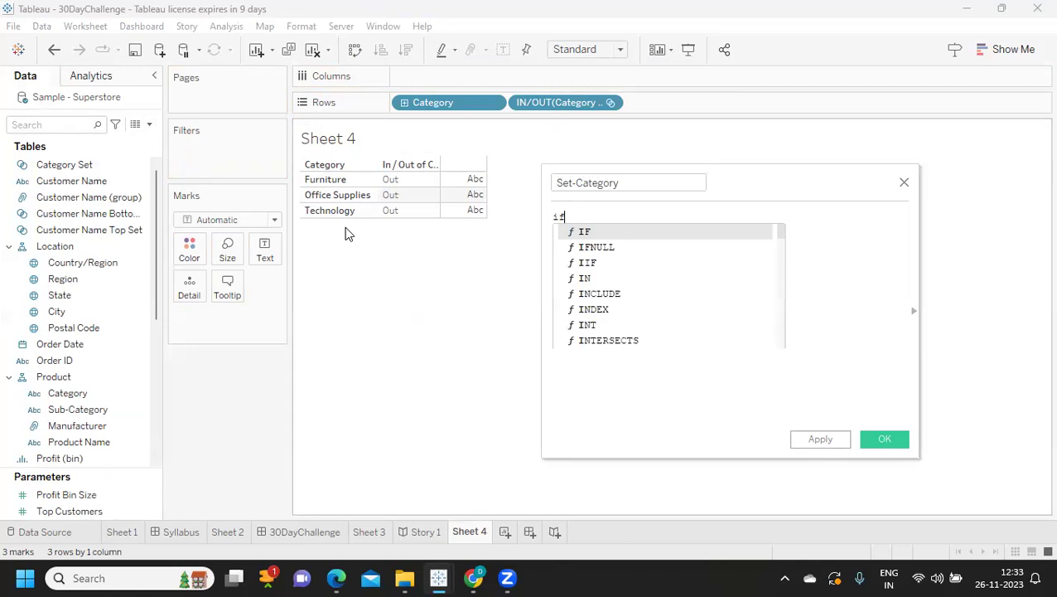
pyautogui.press('Down')
pyautogui.press('Return')
pyautogui.write('th')
pyautogui.press('Return')
pyautogui.write('sub')
pyautogui.press('Return')
pyautogui.write('END')
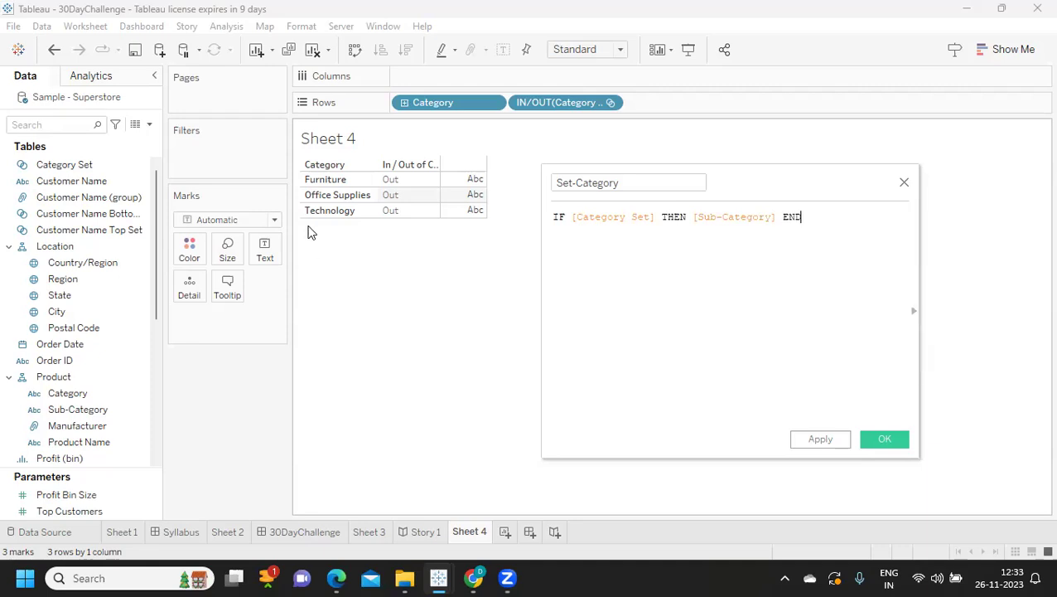
# Step: Save the calculated field and add Set-Category to Rows after the Category Set
pyautogui.click(833, 437)
pyautogui.click(868, 440)
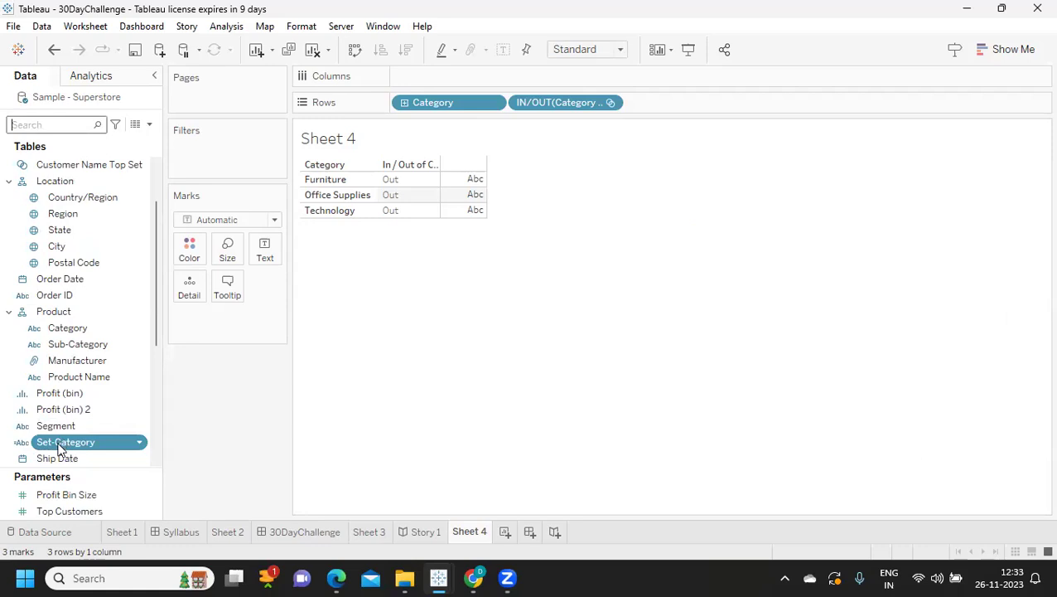
pyautogui.moveTo(61, 442); pyautogui.dragTo(667, 102)
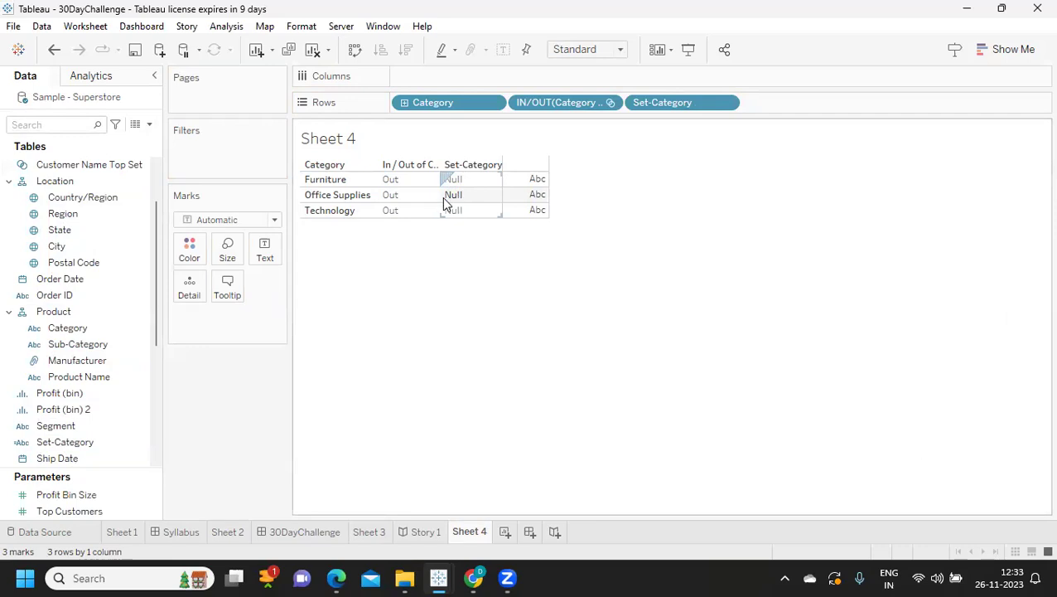
# Step: Edit the Set-Category calculation to include else '' before END, and save it
pyautogui.scroll(2, 128, 294)
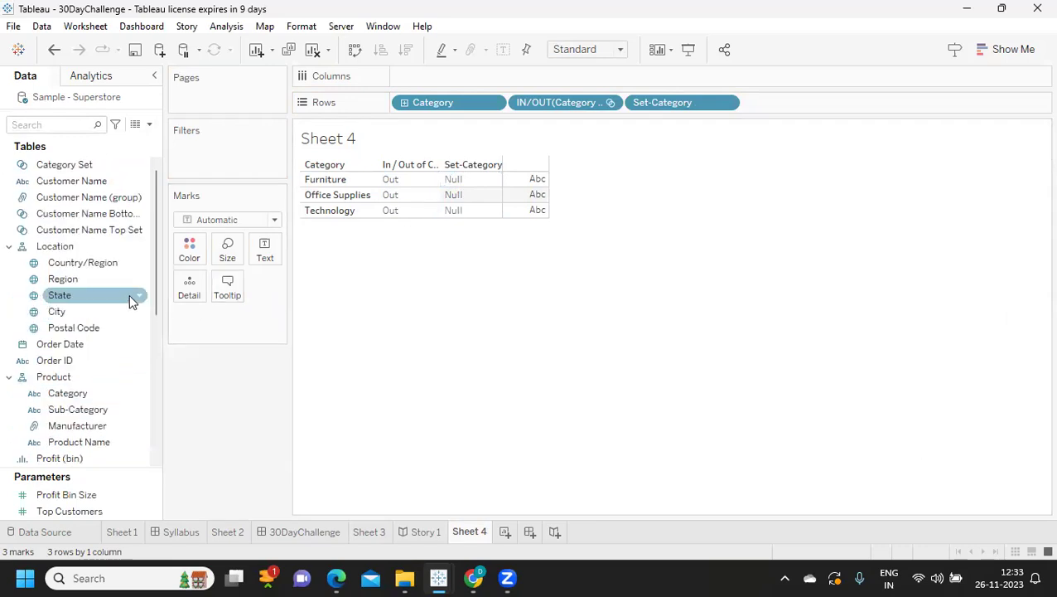
pyautogui.click(87, 125)
pyautogui.write('set')
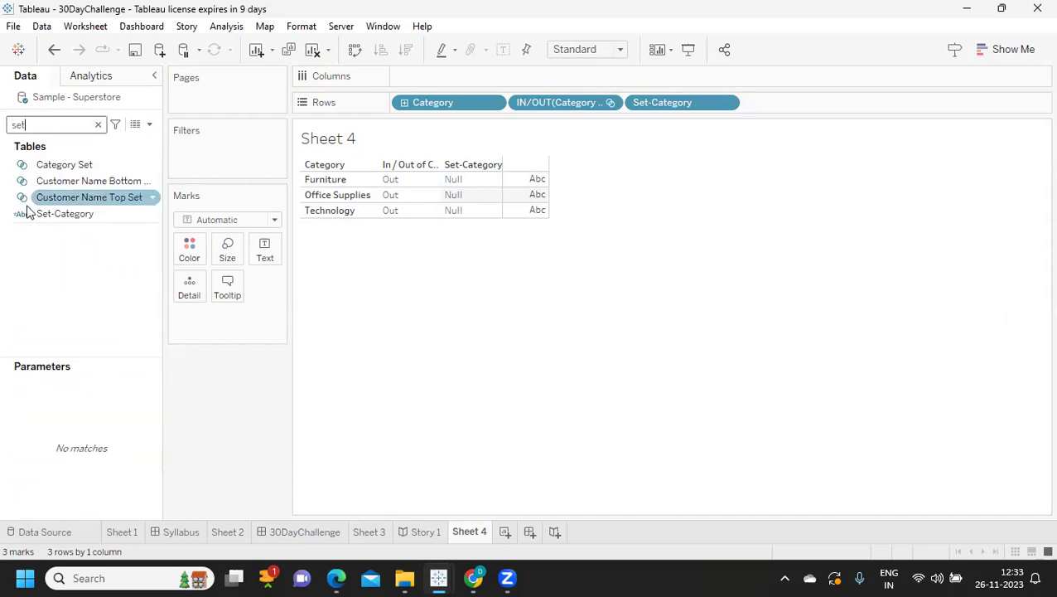
pyautogui.click(153, 218)
pyautogui.click(153, 217)
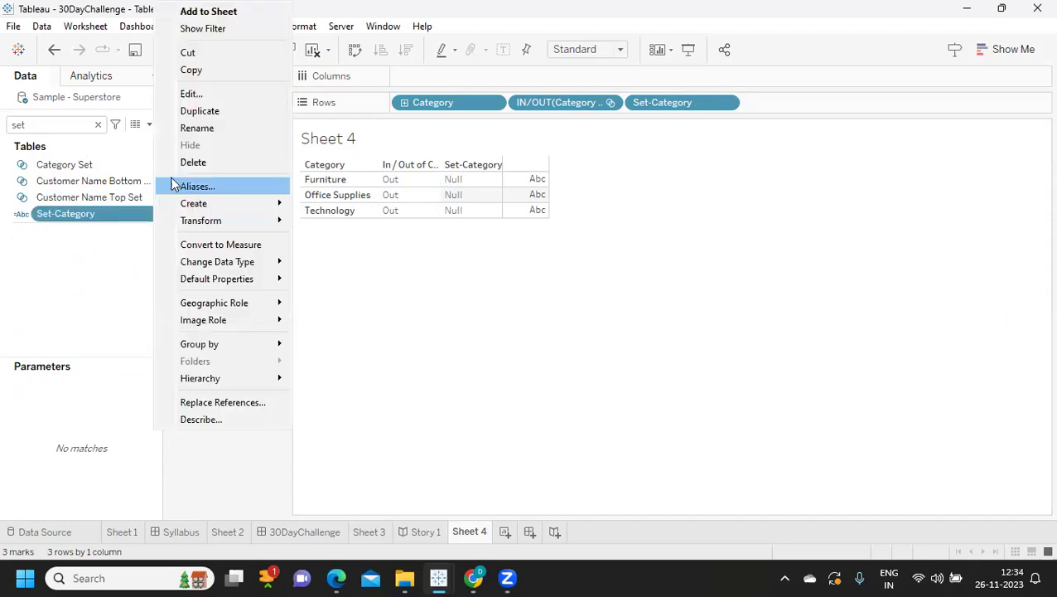
pyautogui.click(190, 94)
pyautogui.click(784, 217)
pyautogui.write('els')
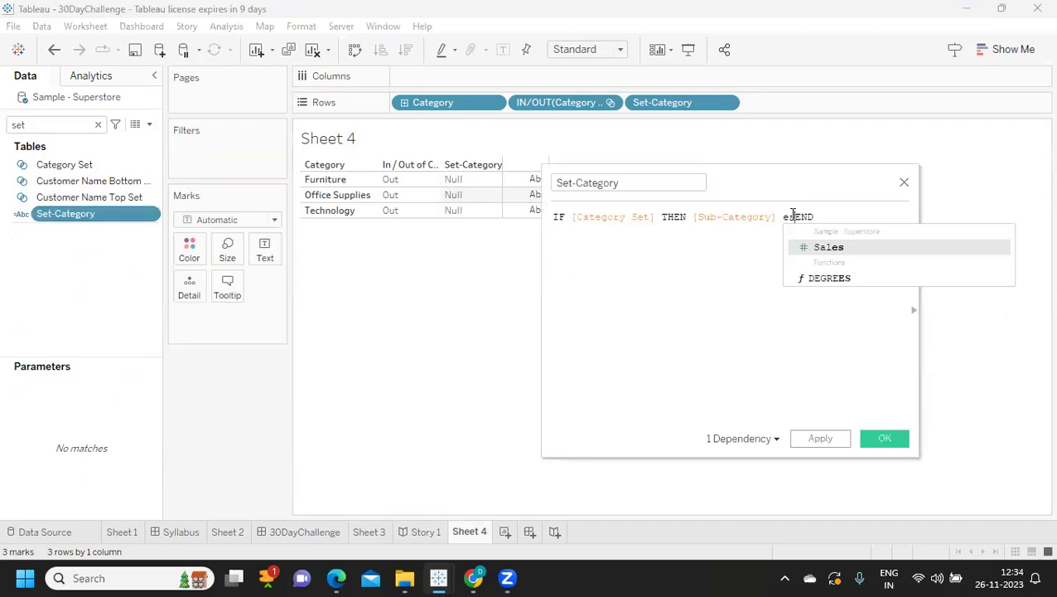
pyautogui.write("e ''")
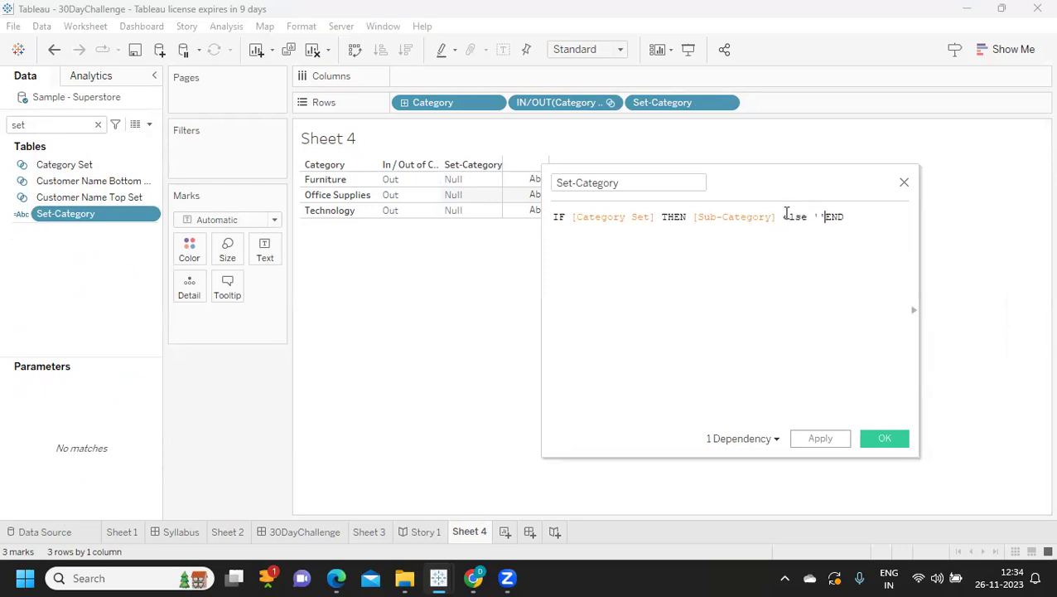
pyautogui.click(835, 443)
pyautogui.click(868, 436)
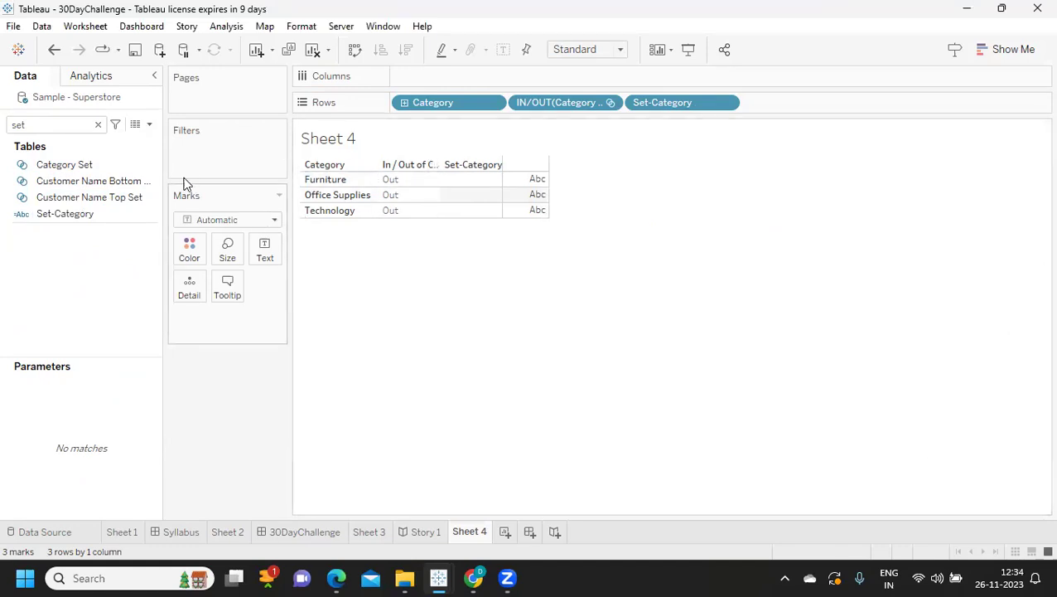
# Step: Find the Sales field and show it as the text values of the category table
pyautogui.click(98, 125)
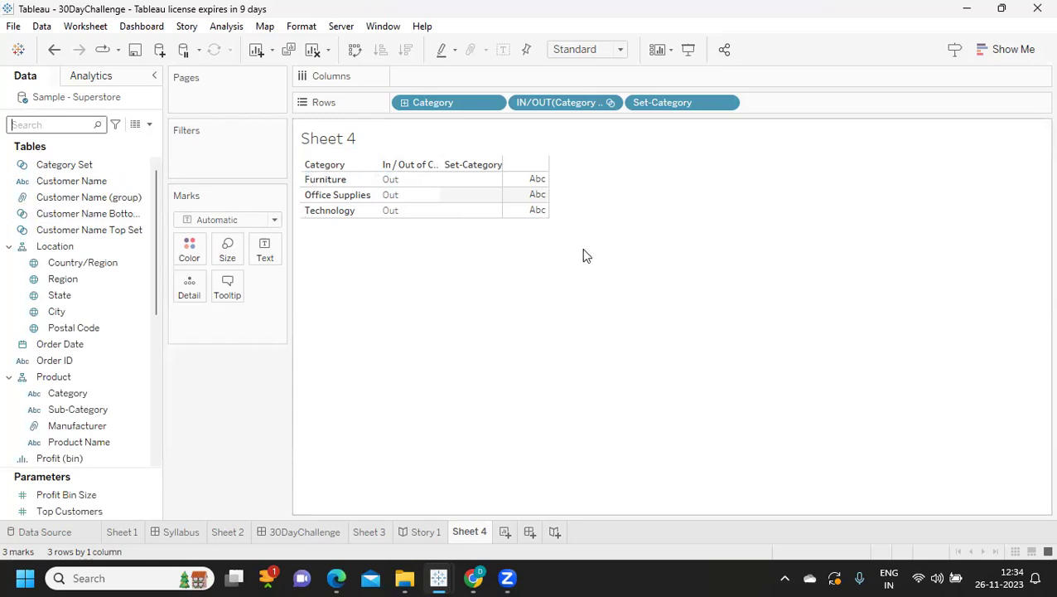
pyautogui.click(325, 180)
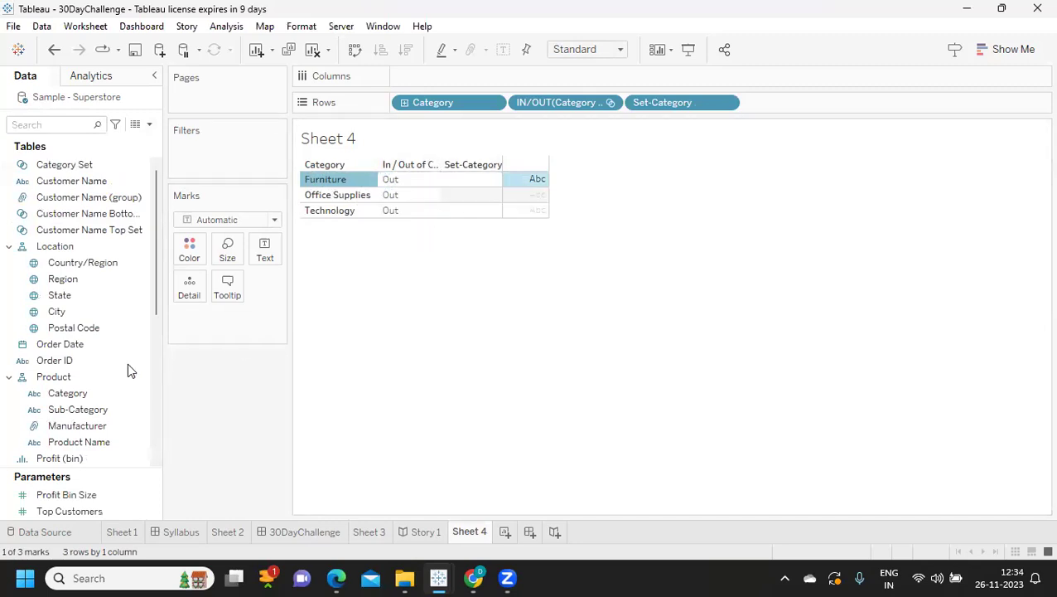
pyautogui.rightClick(68, 392)
pyautogui.click(43, 123)
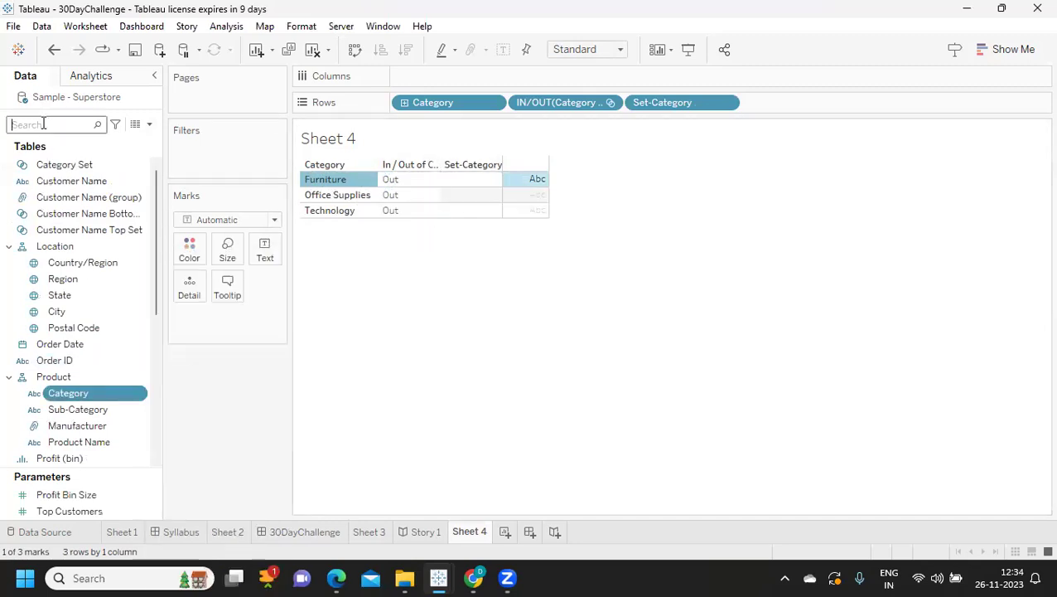
pyautogui.write('sa')
pyautogui.moveTo(47, 178); pyautogui.dragTo(259, 260)
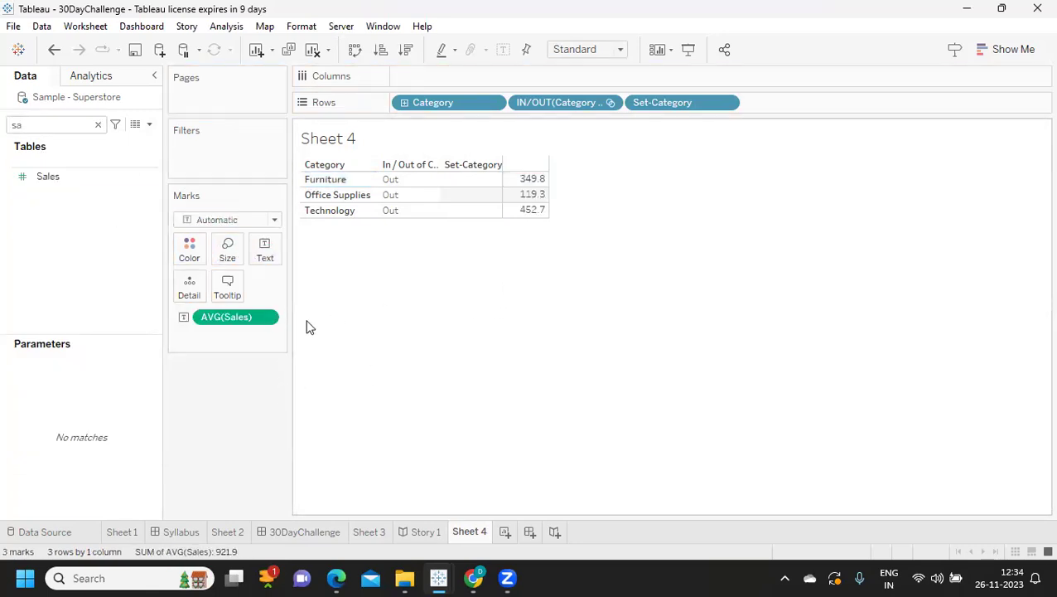
# Step: Change the aggregation of the Sales text values from average to Sum
pyautogui.click(265, 318)
pyautogui.moveTo(299, 460)
pyautogui.click(389, 392)
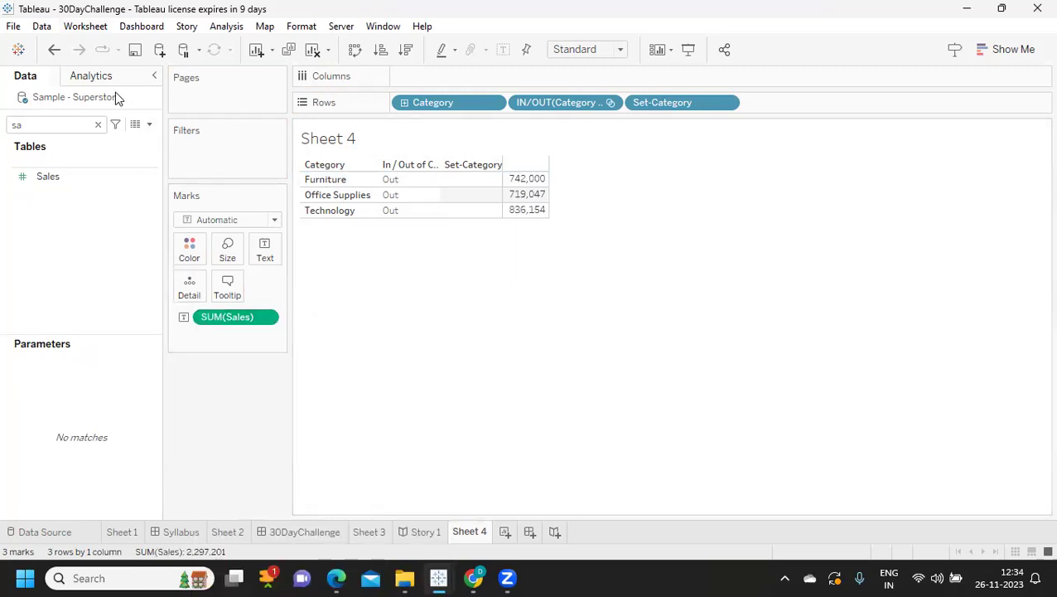
# Step: Create a Change Set Values action for Sheet 4 that runs on Select and is limited to single-select only
pyautogui.hotkey('alt', 'w')
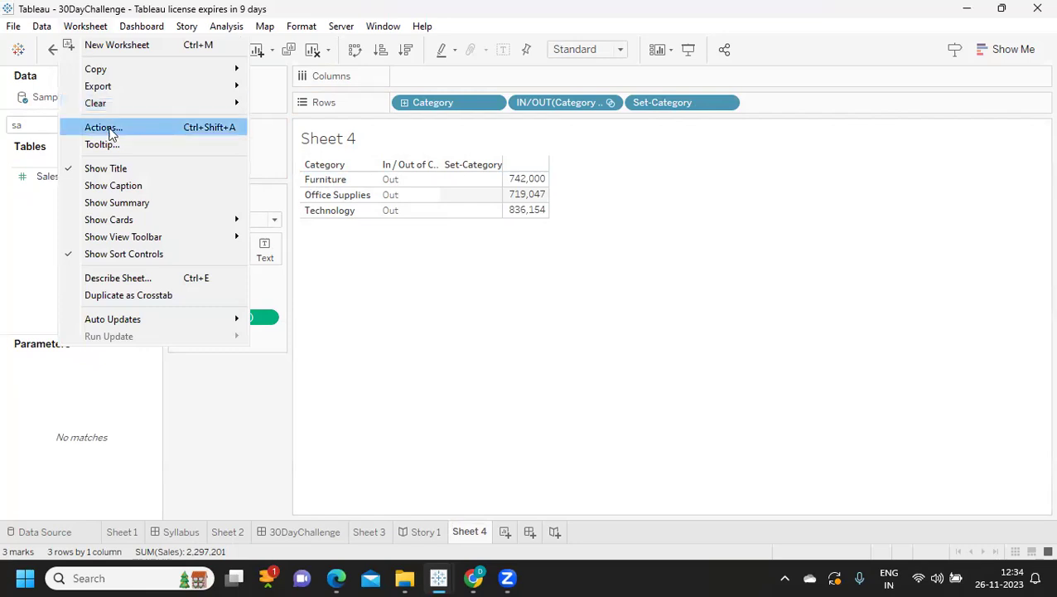
pyautogui.click(108, 129)
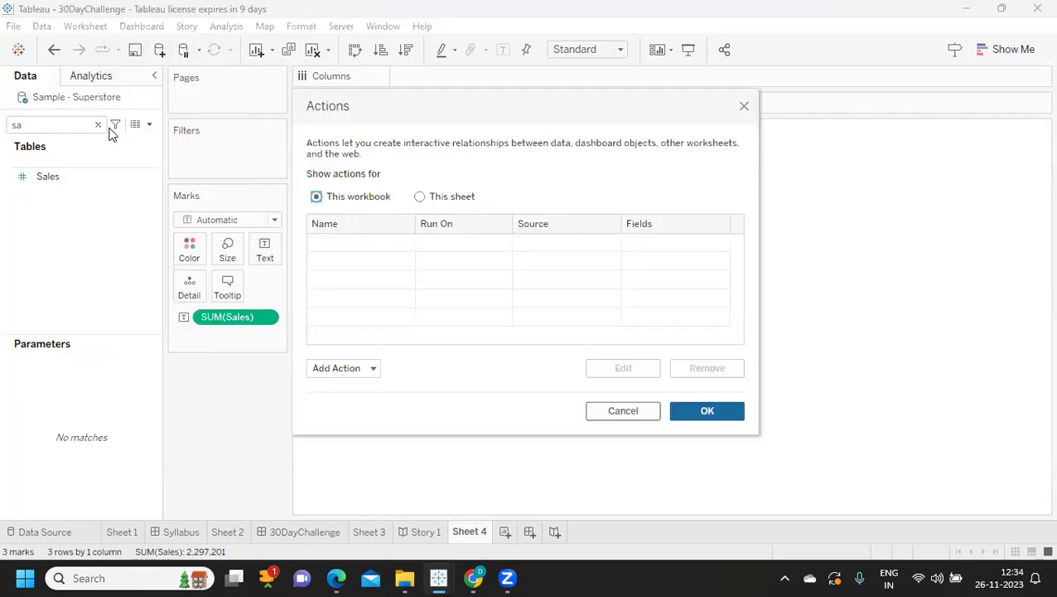
pyautogui.click(327, 371)
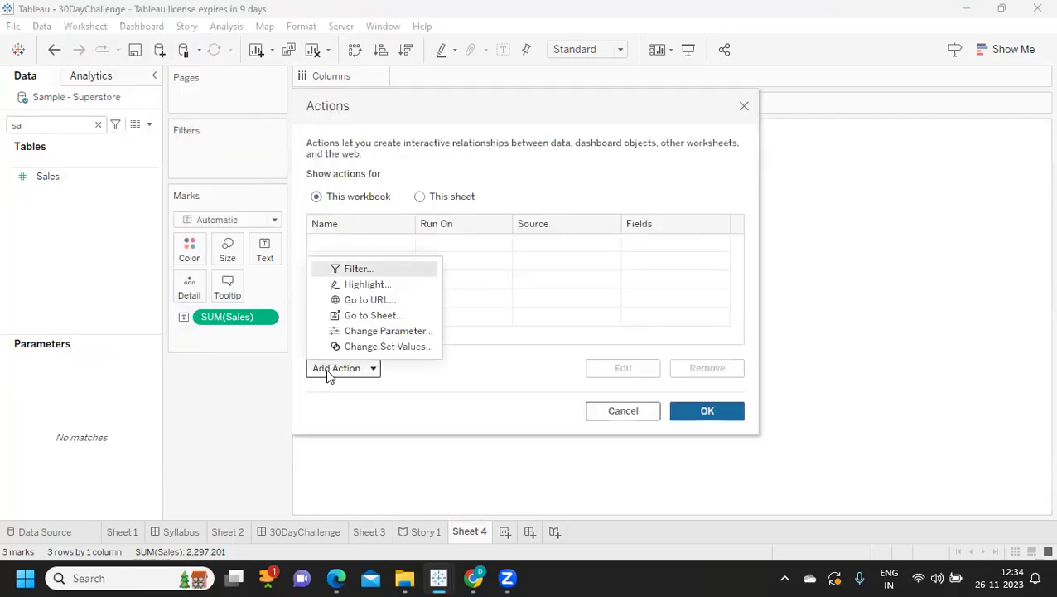
pyautogui.click(377, 346)
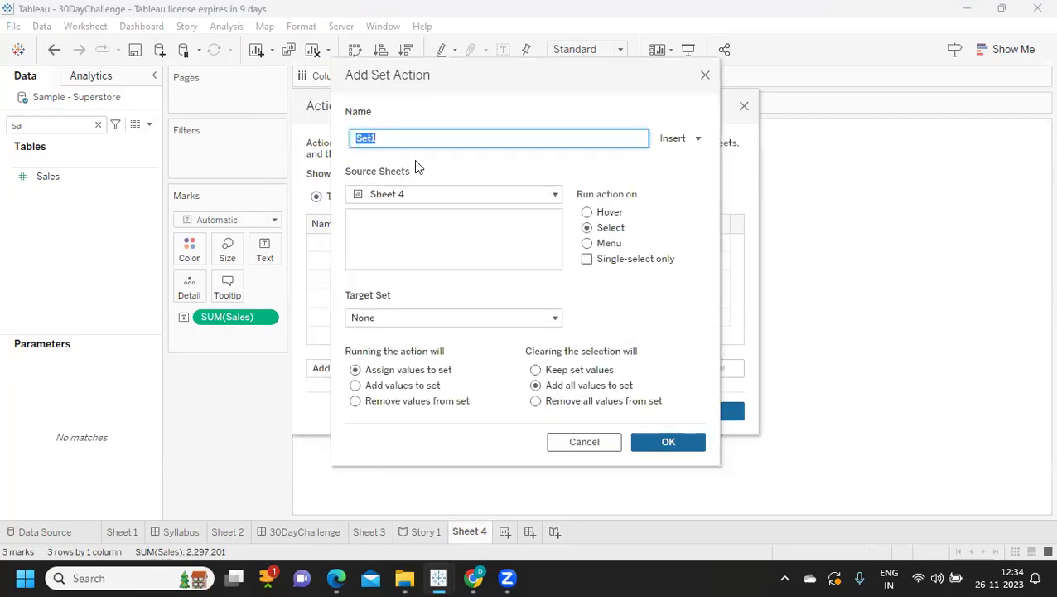
pyautogui.click(433, 140)
pyautogui.doubleClick(434, 140)
pyautogui.click(587, 260)
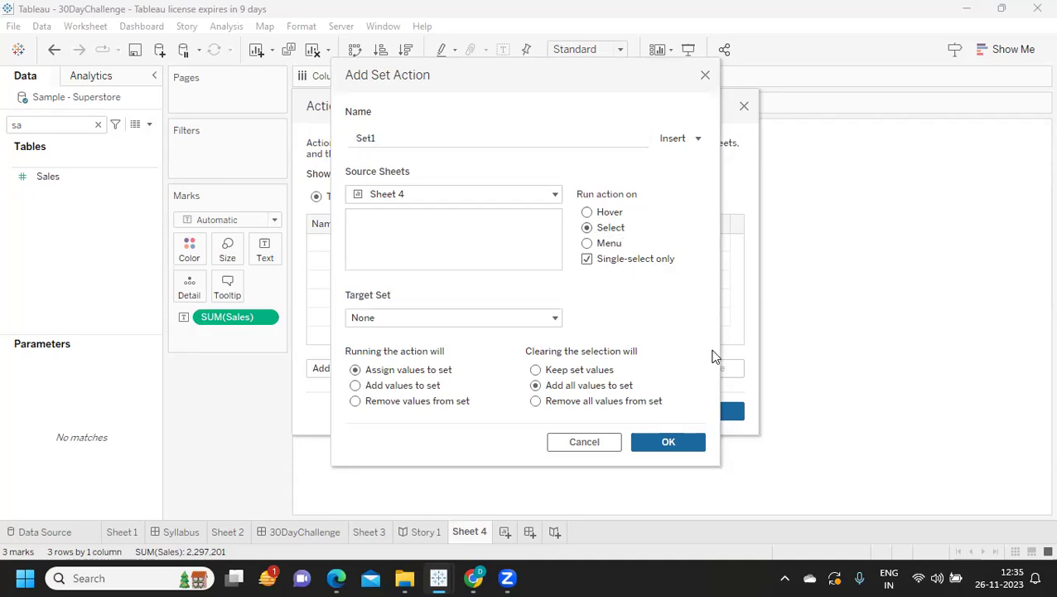
# Step: Target the action at Category Set, have clearing the selection remove all values from the set, and save the action
pyautogui.click(393, 318)
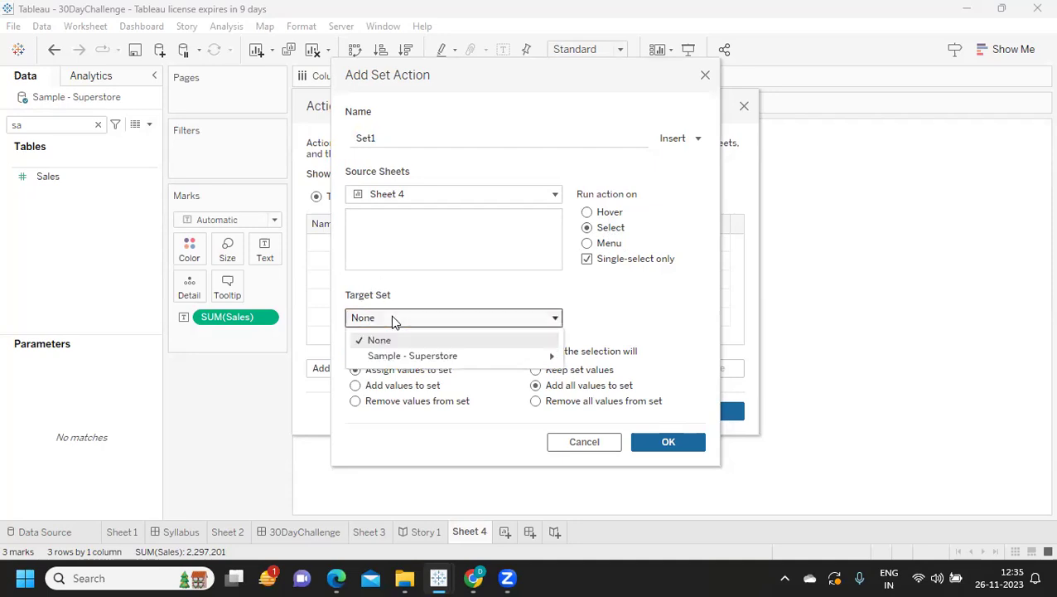
pyautogui.moveTo(370, 361)
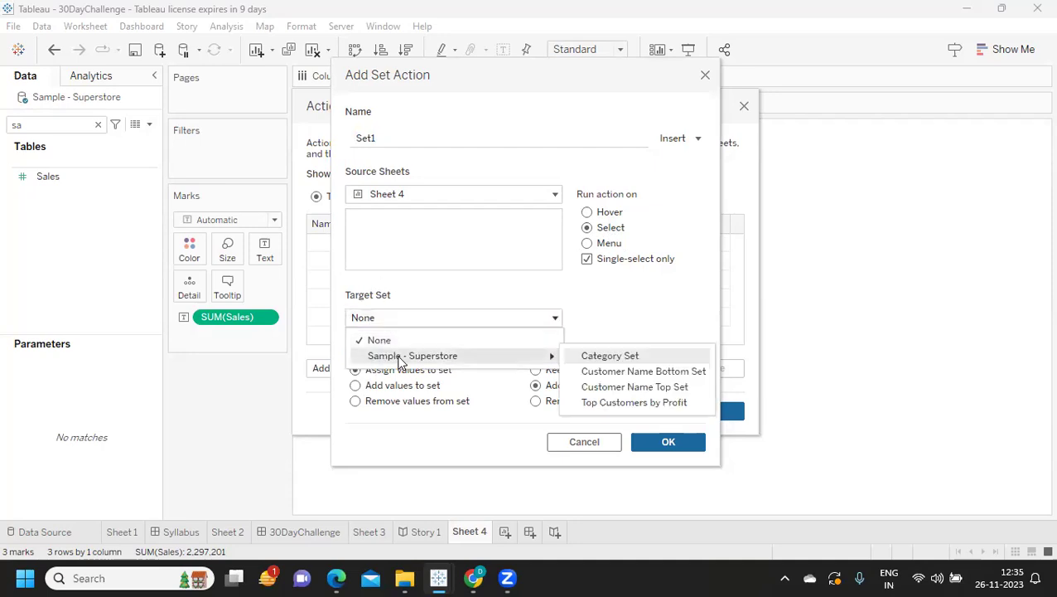
pyautogui.click(613, 359)
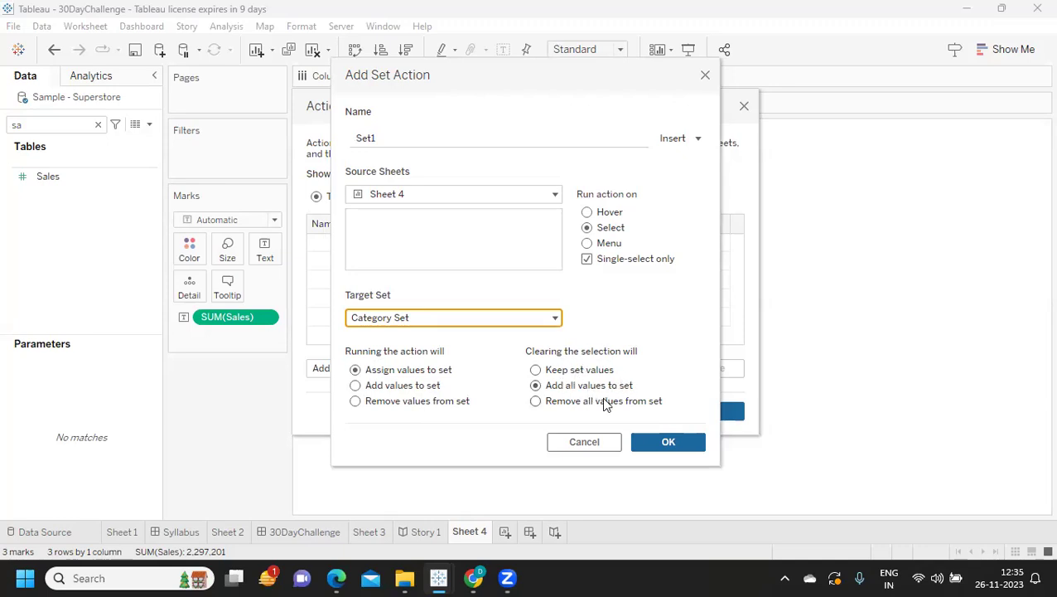
pyautogui.click(536, 403)
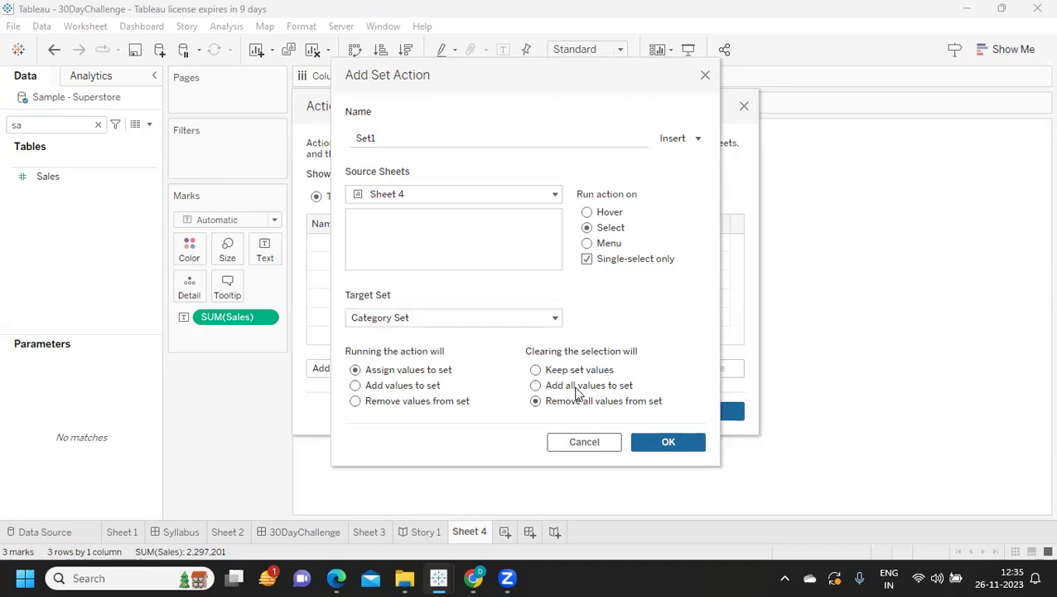
pyautogui.click(676, 442)
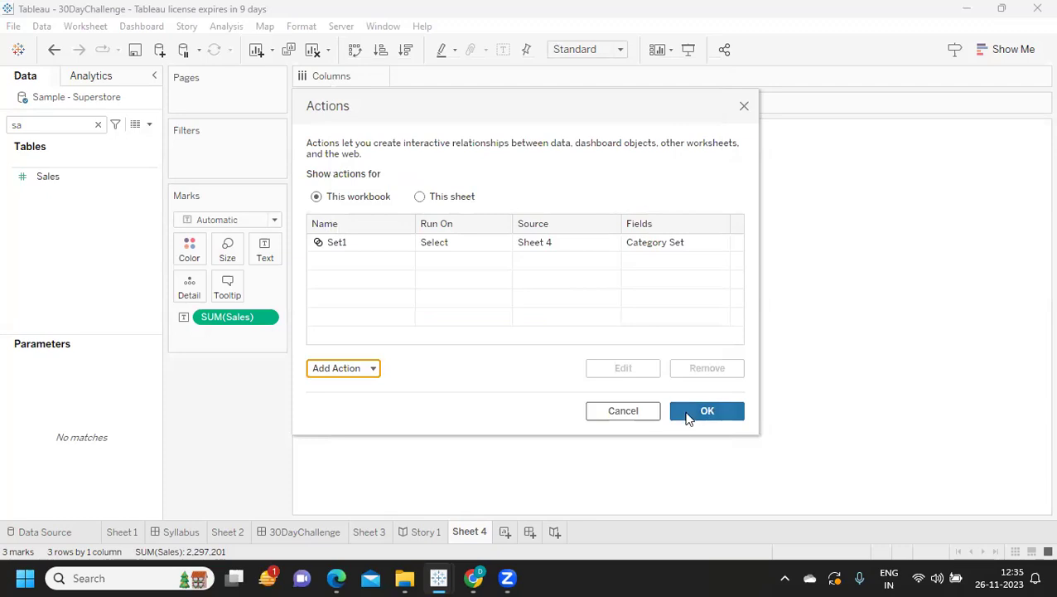
pyautogui.click(696, 413)
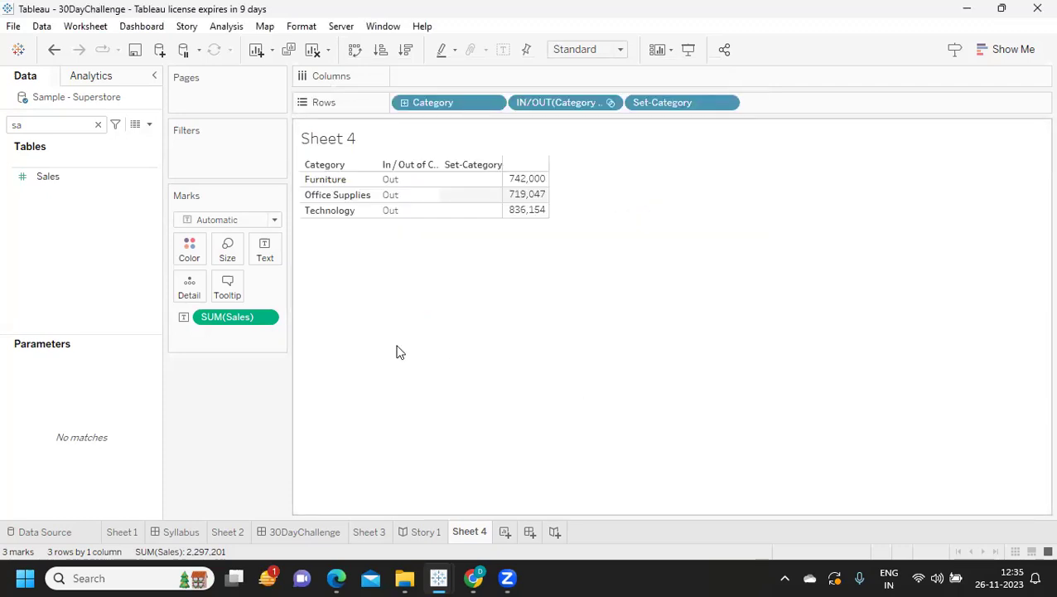
# Step: Test the set action by selecting Furniture, Office Supplies and Technology in turn, and clear the selection
pyautogui.click(319, 181)
pyautogui.click(476, 335)
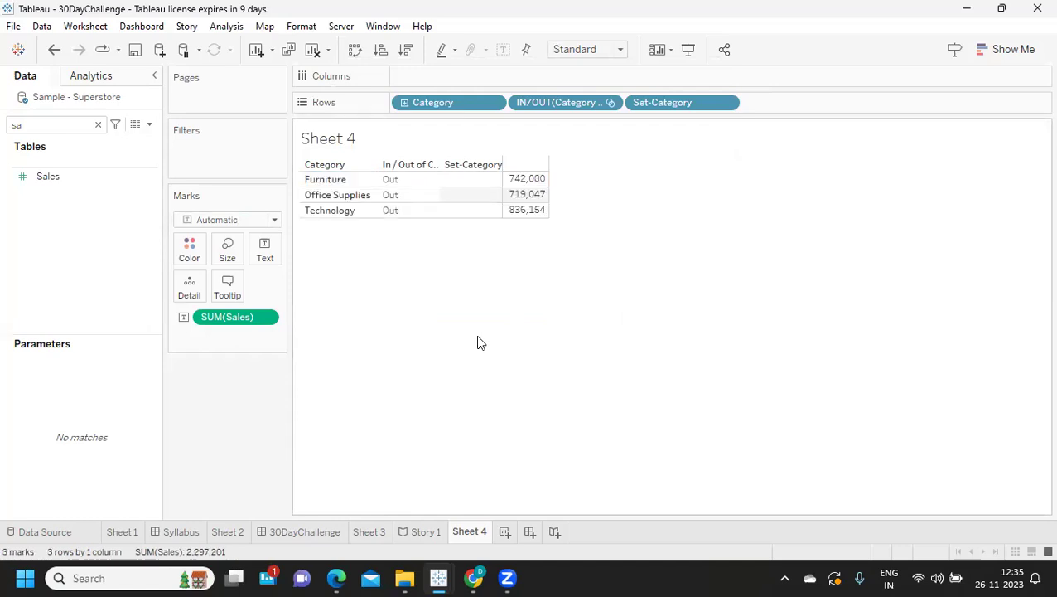
pyautogui.click(340, 180)
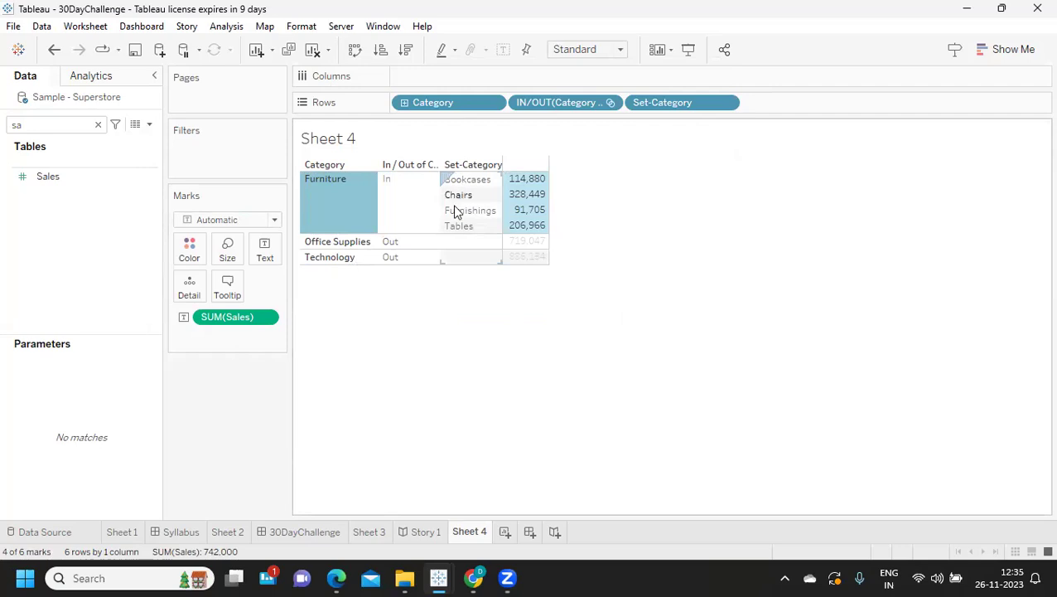
pyautogui.click(338, 243)
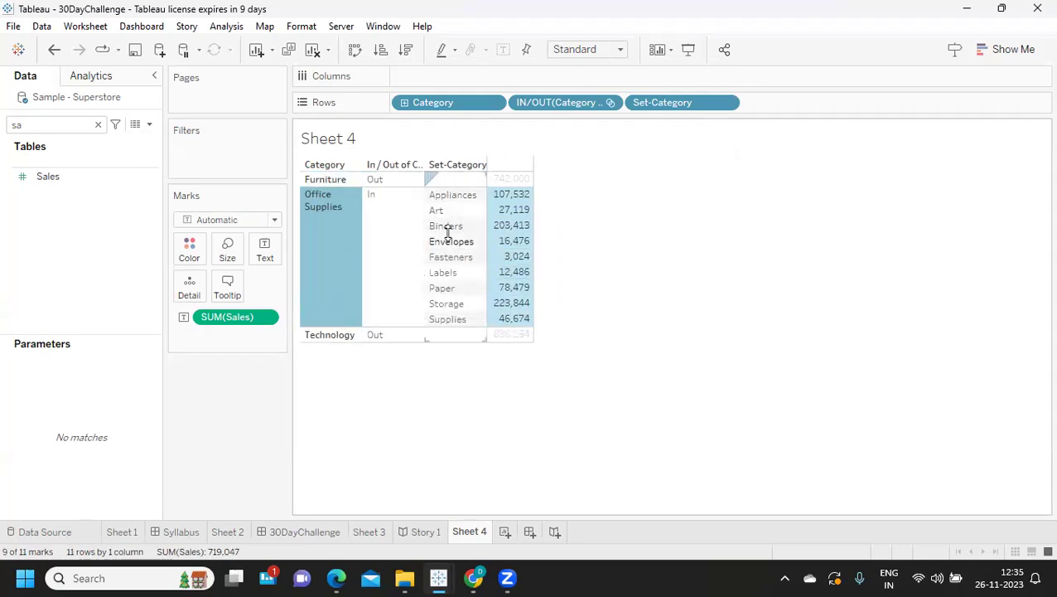
pyautogui.click(327, 336)
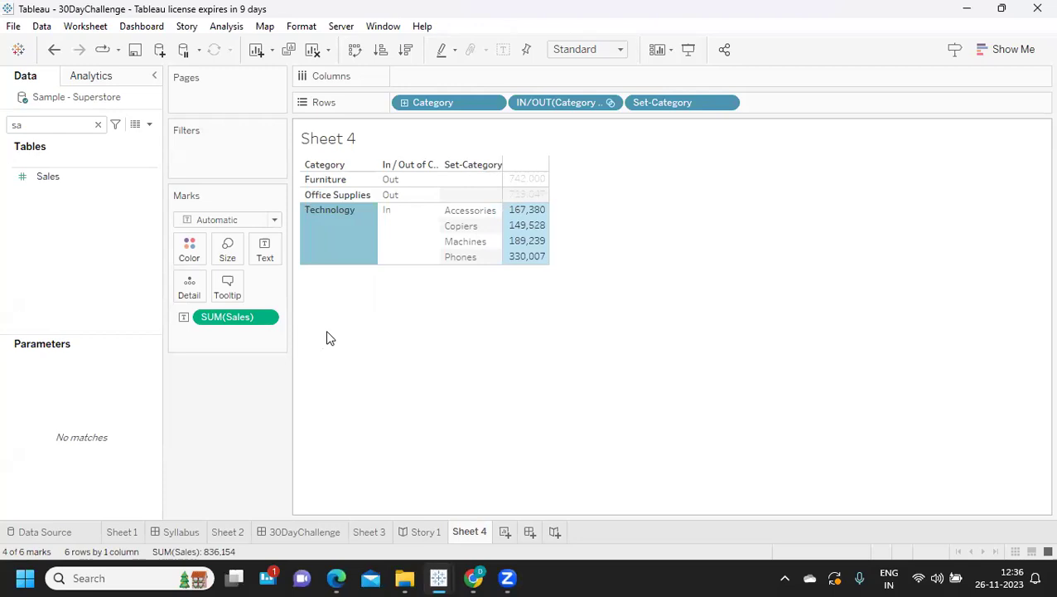
pyautogui.click(327, 337)
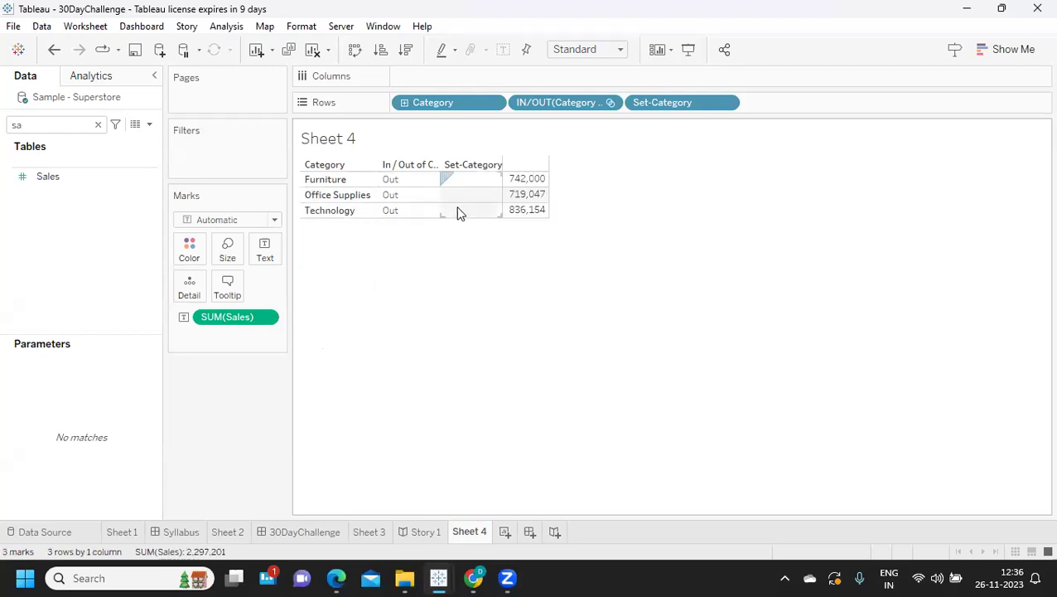
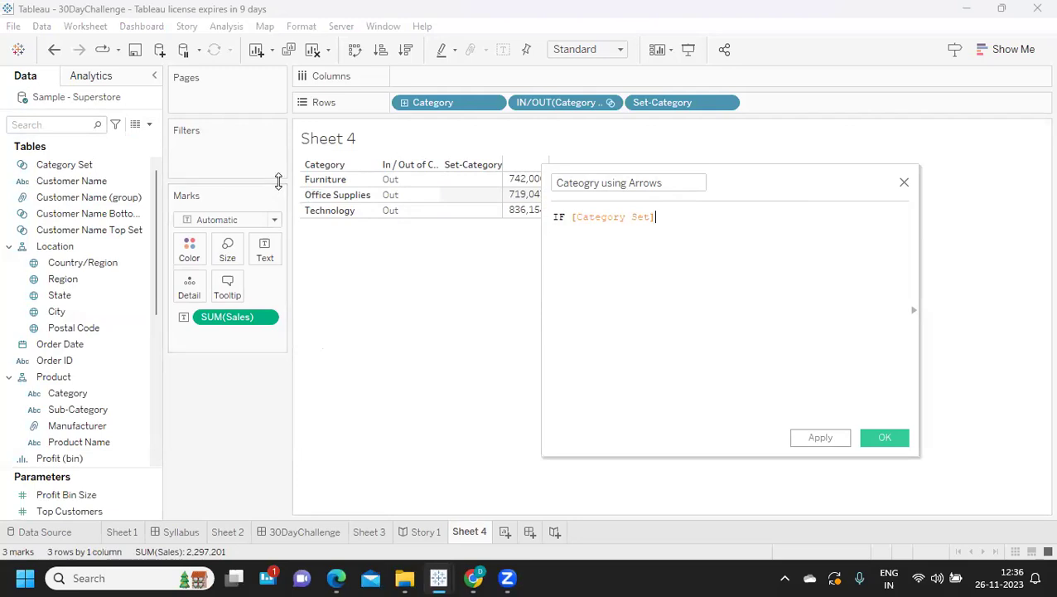
# Step: Extend the arrows formula with THEN "▼"+[Category] ELSE, copying the solid down-pointing triangle from SymbolCopy.com in Chrome
pyautogui.write('THEN')
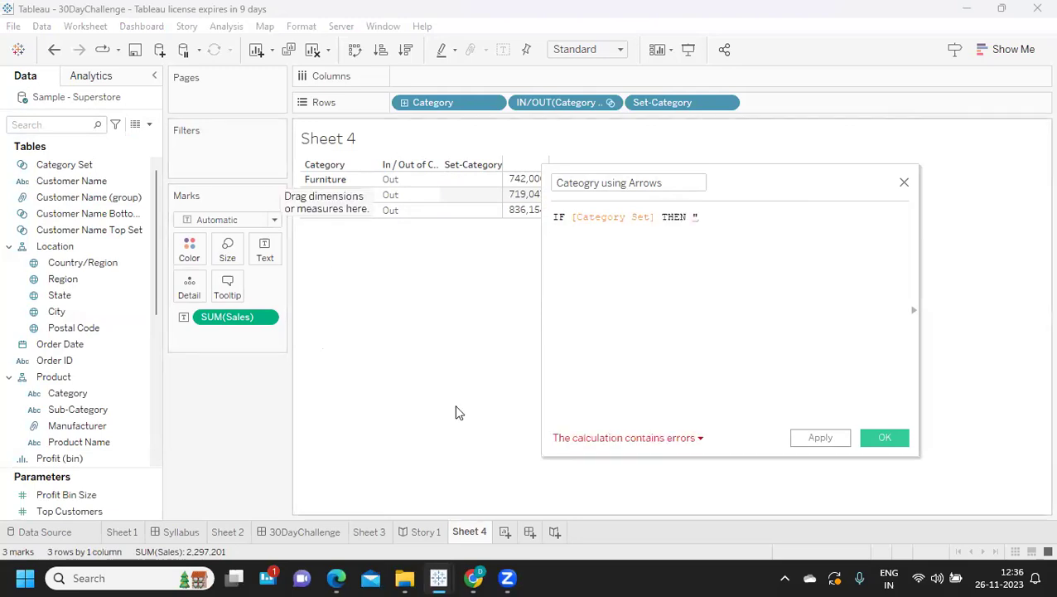
pyautogui.moveTo(502, 570)
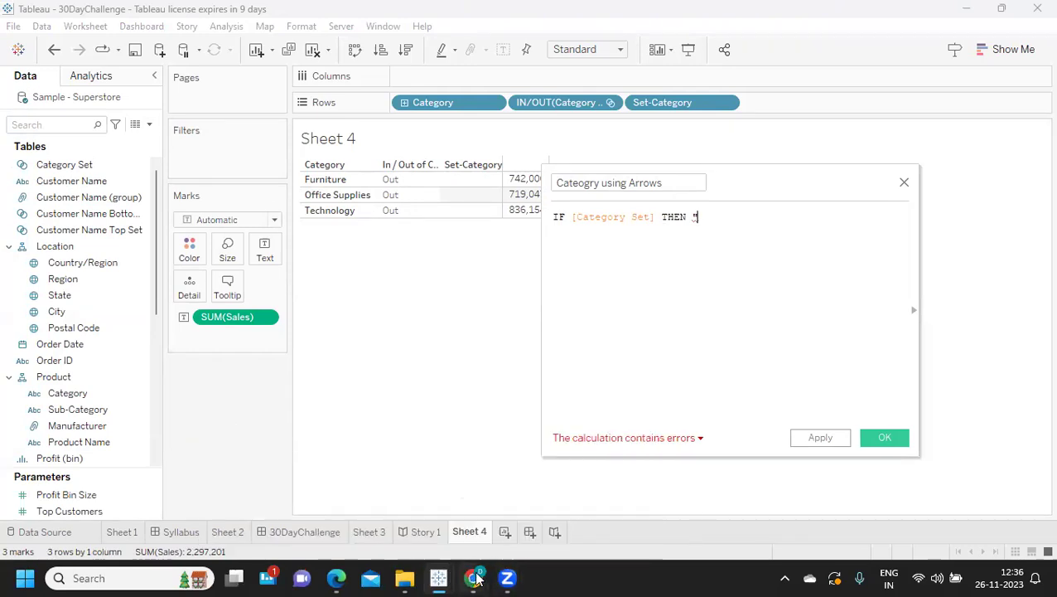
pyautogui.click(515, 497)
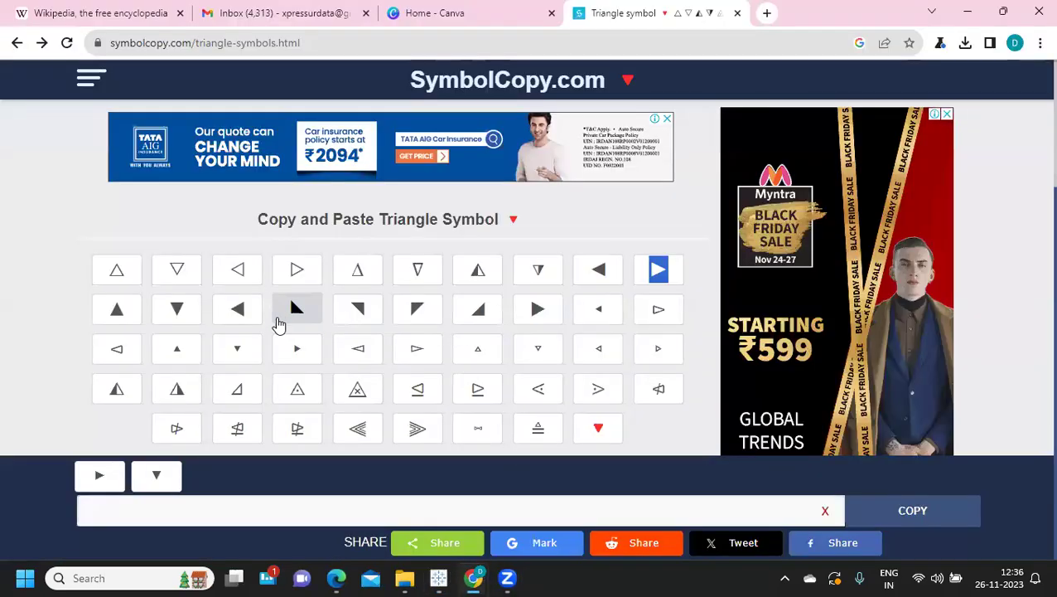
pyautogui.click(194, 320)
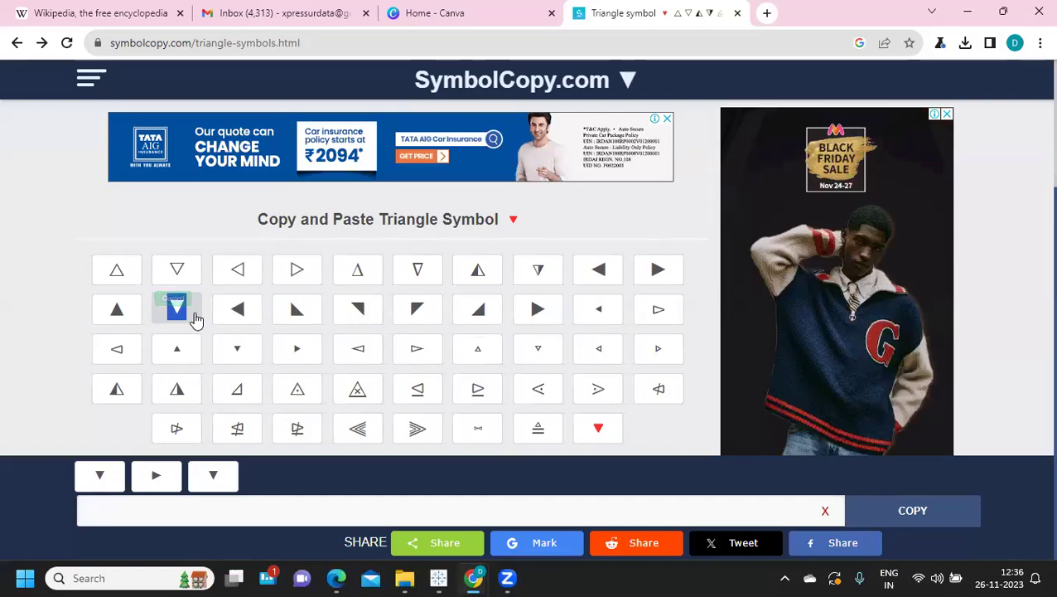
pyautogui.hotkey('alt', 'Tab')
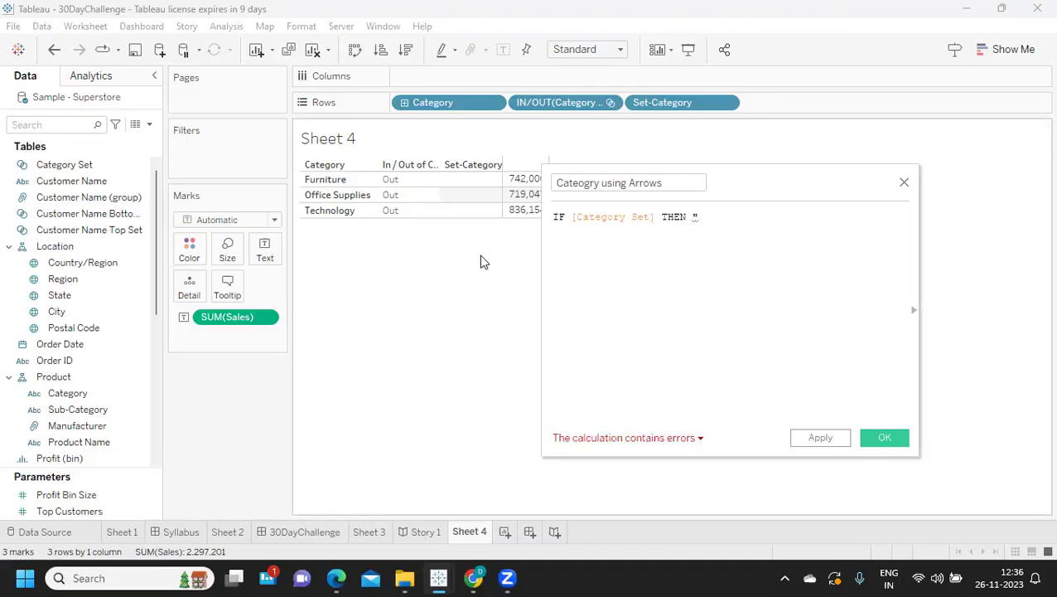
pyautogui.hotkey('ctrl', 'v')
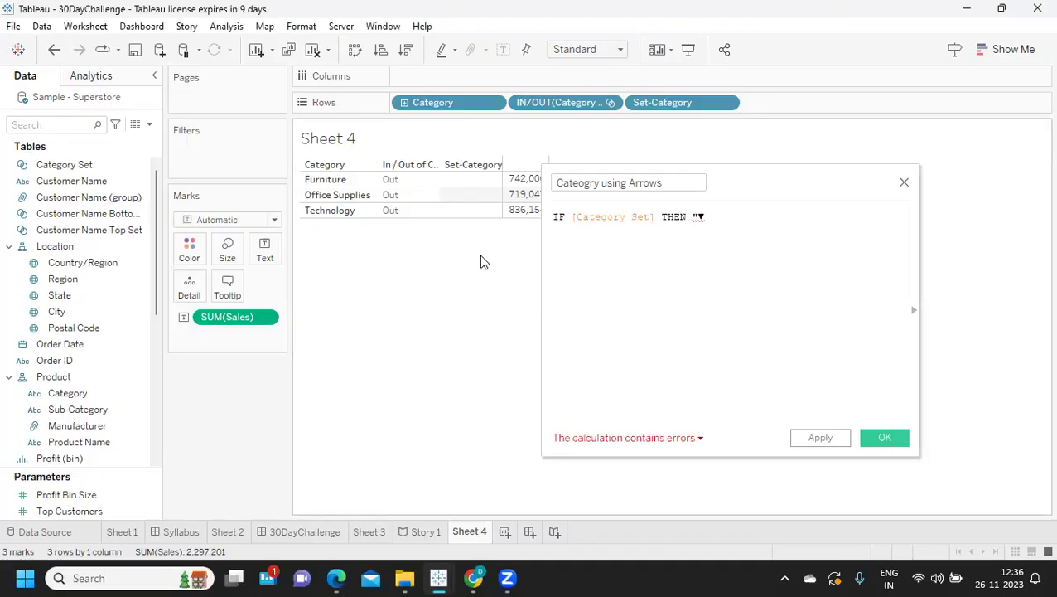
pyautogui.click(711, 217)
pyautogui.write('"')
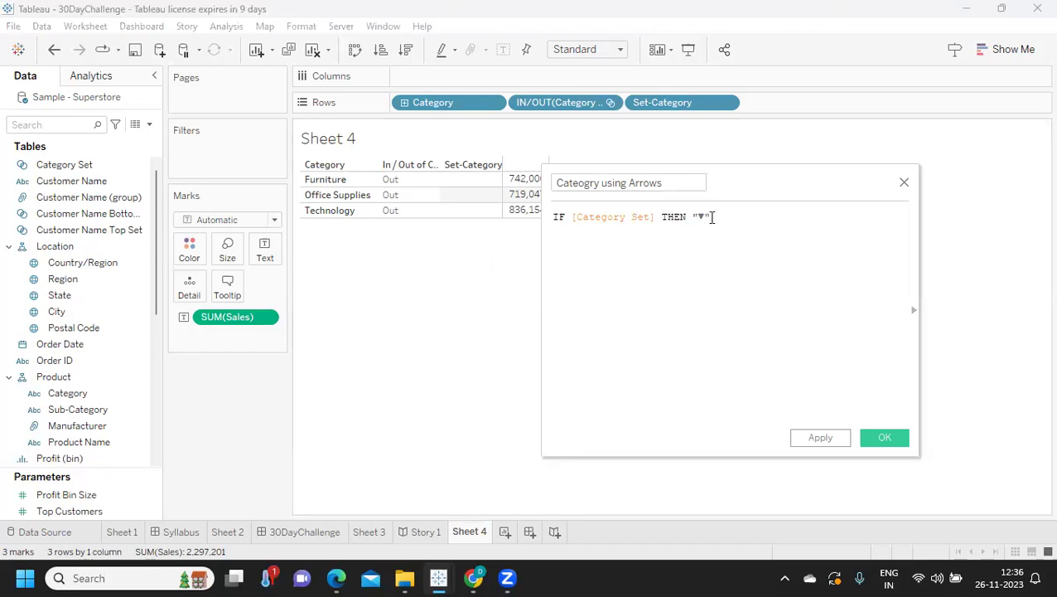
pyautogui.write('+[Category]')
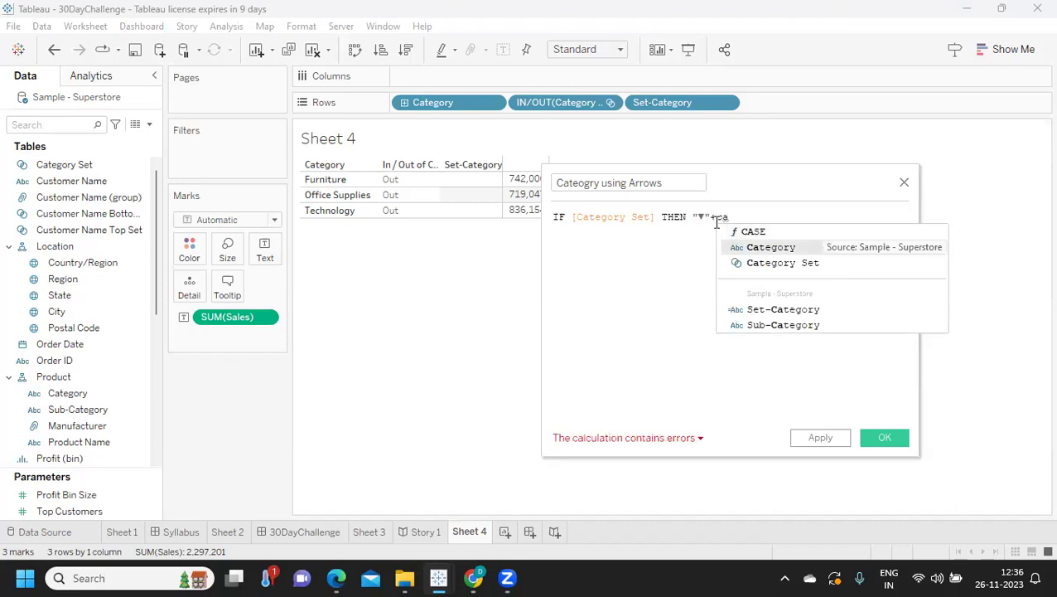
pyautogui.press('Return')
pyautogui.write('ELSE')
pyautogui.press('Return')
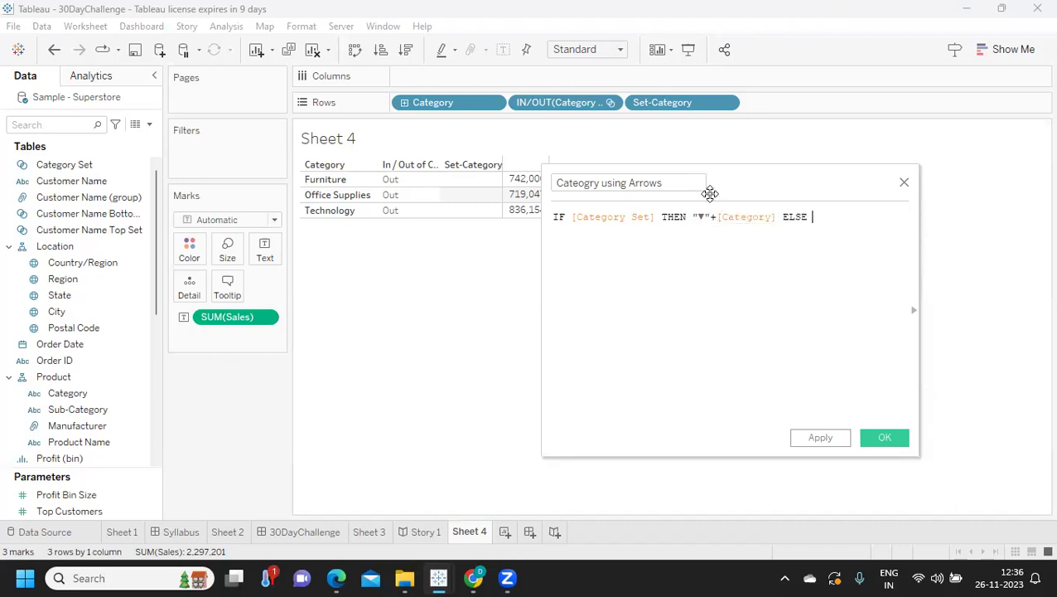
# Step: Finish the formula with "▶"+[Category] END, copying the solid right-pointing triangle from SymbolCopy.com, and insert a space after each triangle
pyautogui.write('"')
pyautogui.hotkey('alt', 'Tab')
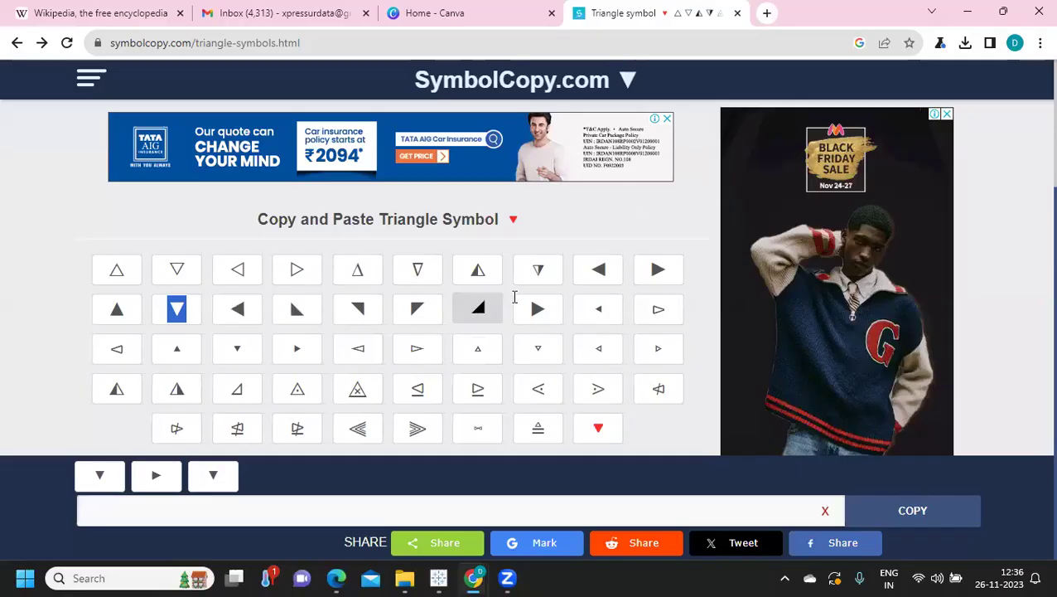
pyautogui.click(654, 272)
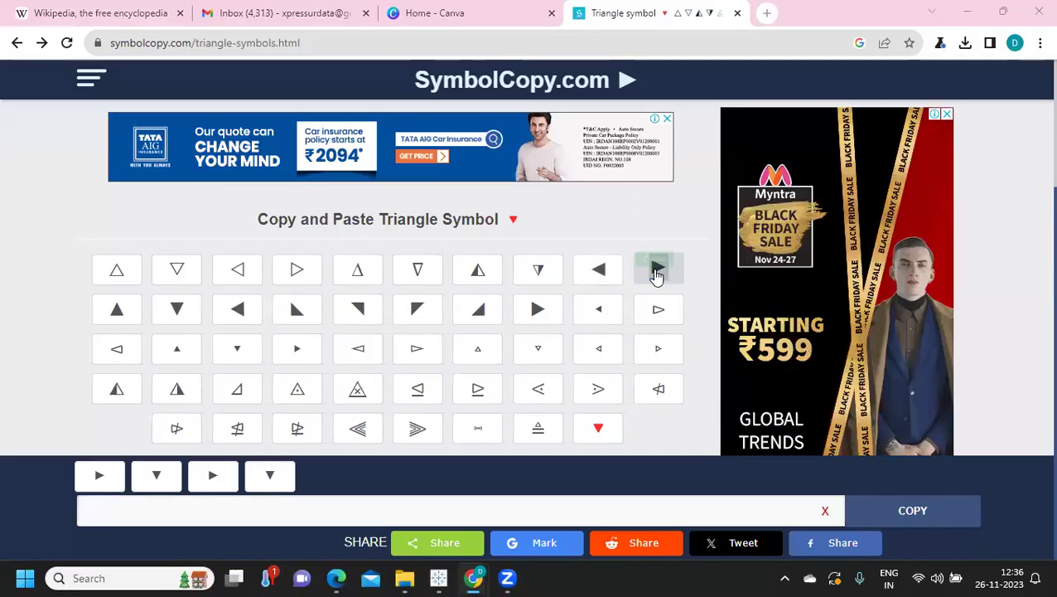
pyautogui.hotkey('alt', 'Tab')
pyautogui.hotkey('ctrl', 'v')
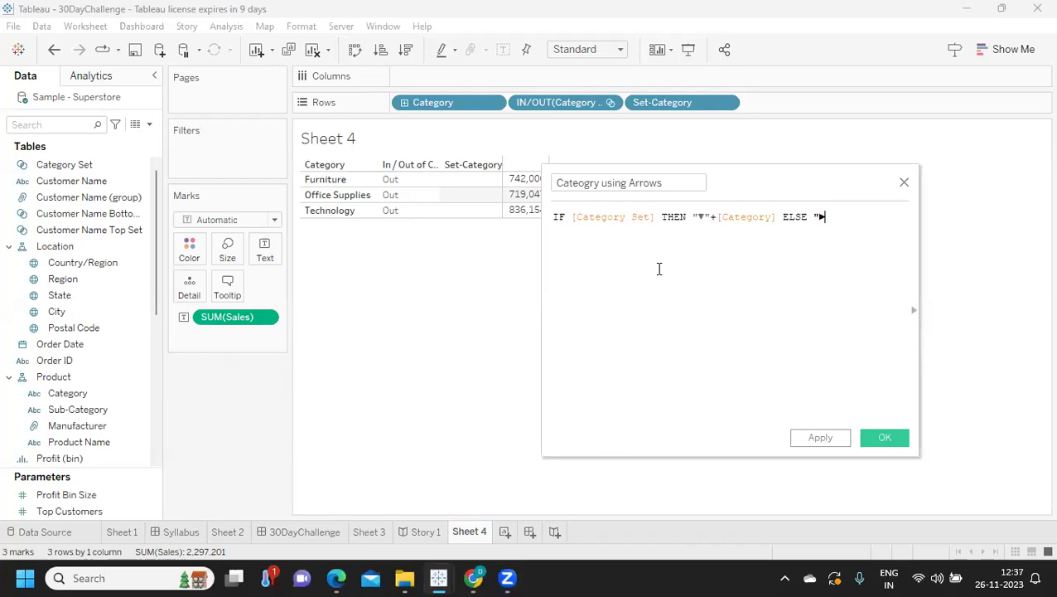
pyautogui.write('"+ca')
pyautogui.press('Down')
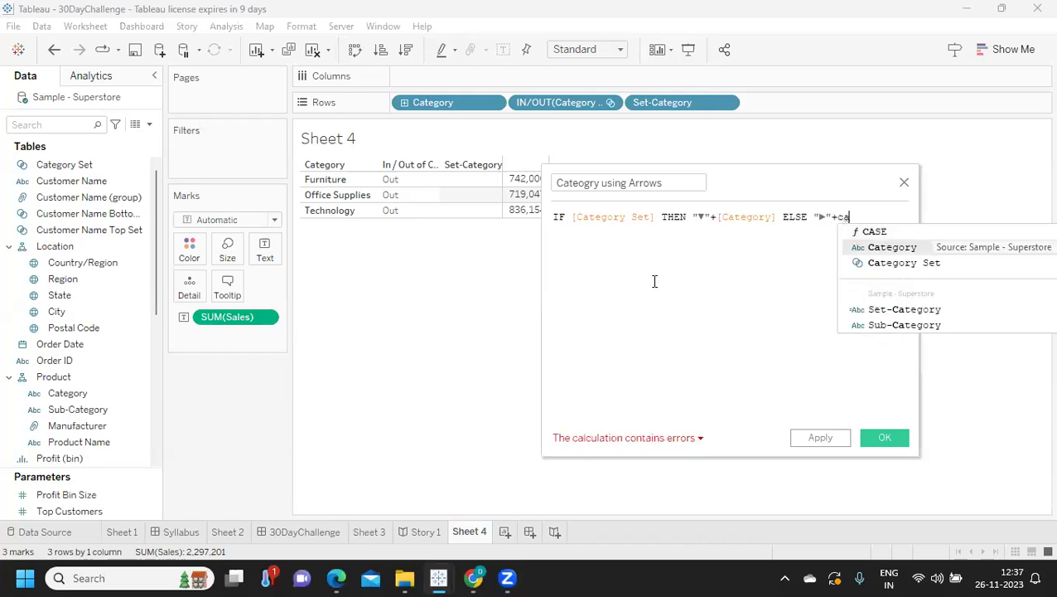
pyautogui.press('Return')
pyautogui.write('END')
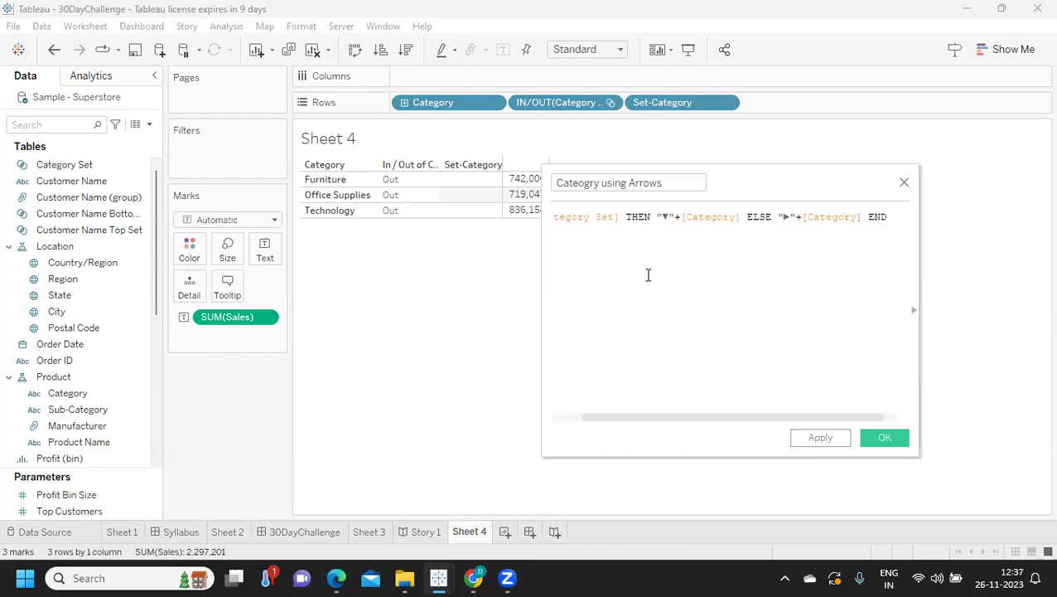
pyautogui.click(789, 216)
pyautogui.click(667, 216)
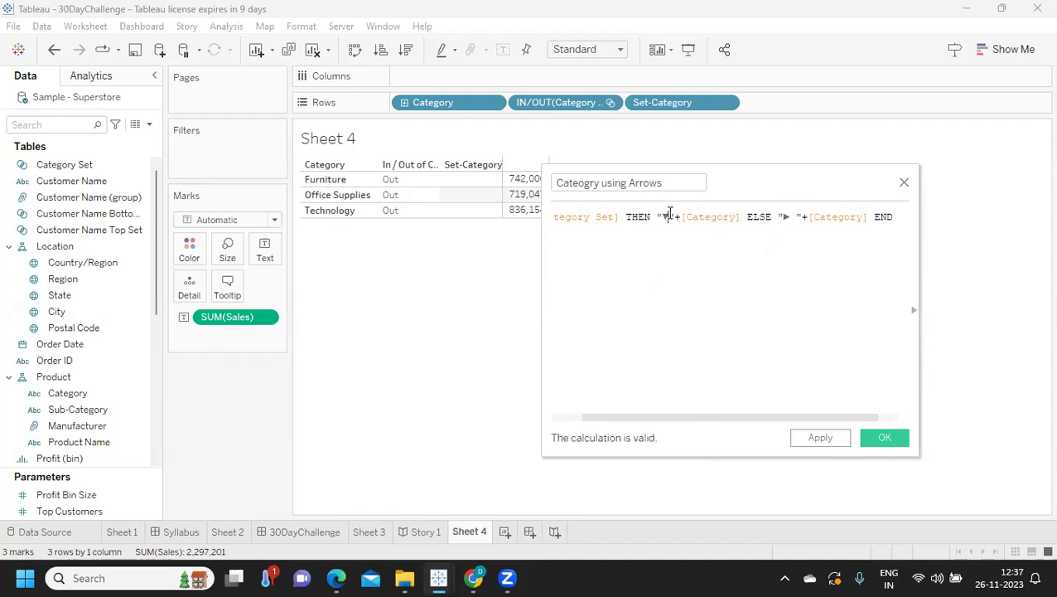
# Step: Save the Cateogry using Arrows calculation and add it to Rows between Category and the Category Set
pyautogui.click(821, 439)
pyautogui.click(884, 438)
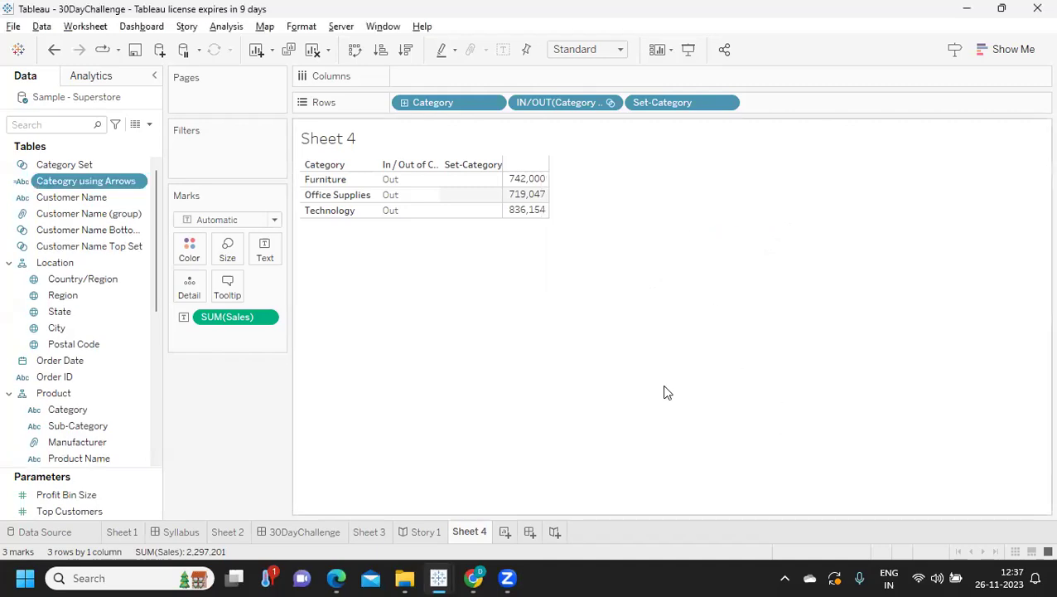
pyautogui.moveTo(55, 188); pyautogui.dragTo(503, 106)
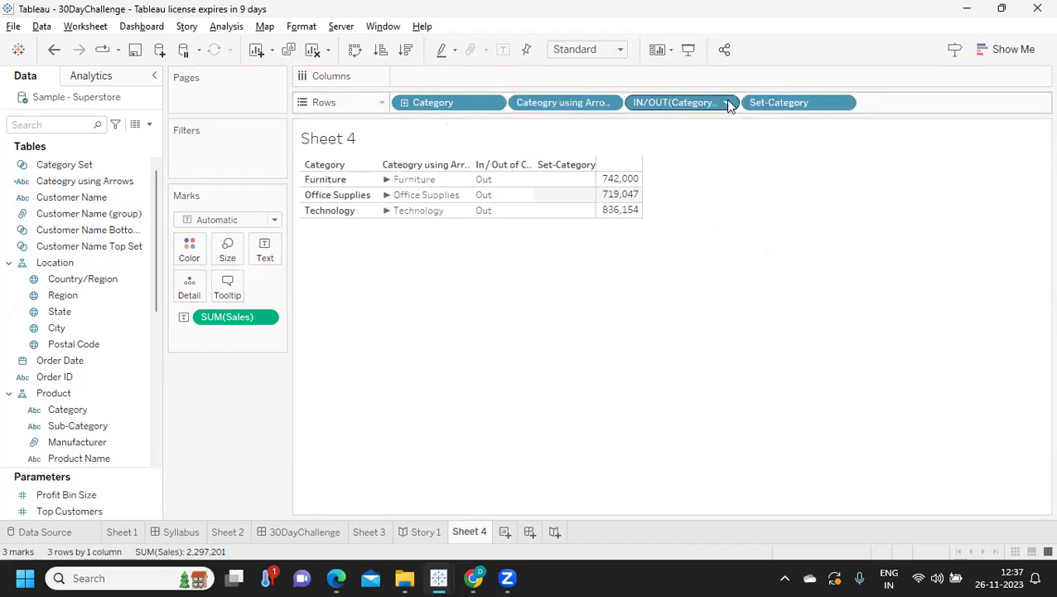
# Step: Hide the headers of the Category Set and Category fields on Rows
pyautogui.click(728, 104)
pyautogui.click(705, 236)
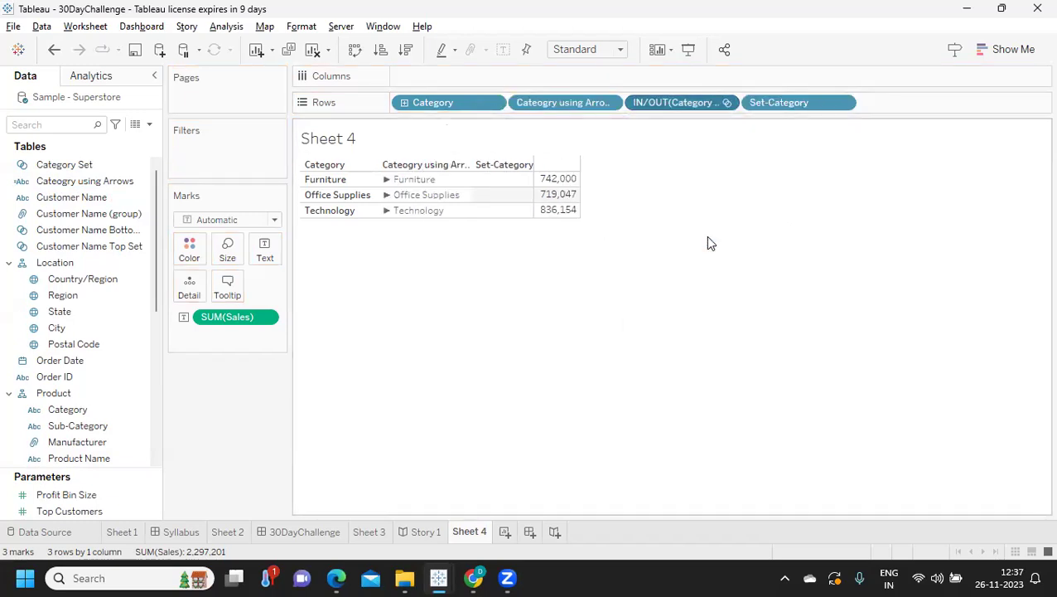
pyautogui.click(492, 105)
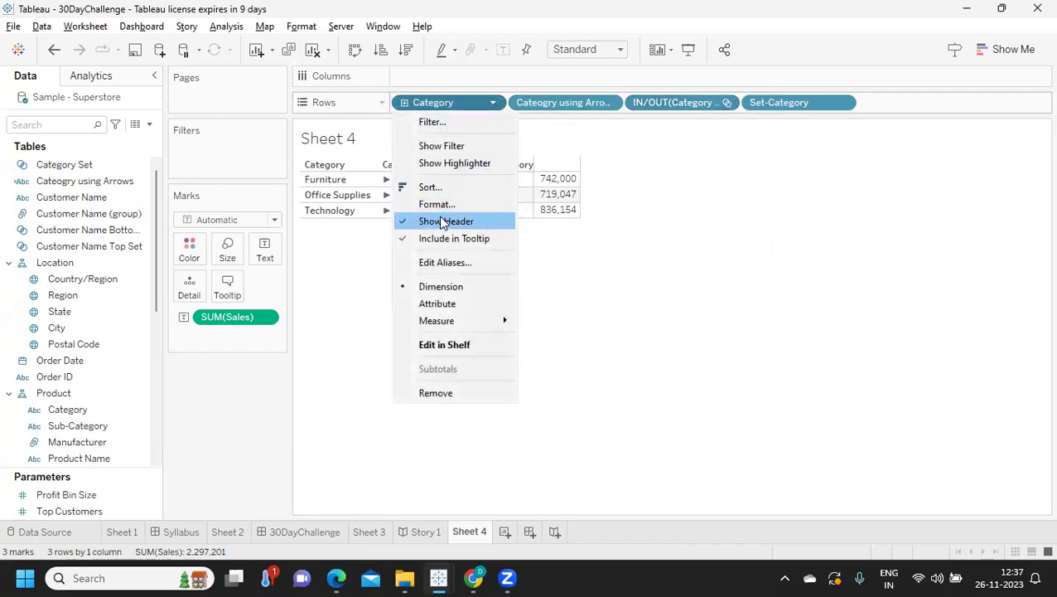
pyautogui.click(442, 155)
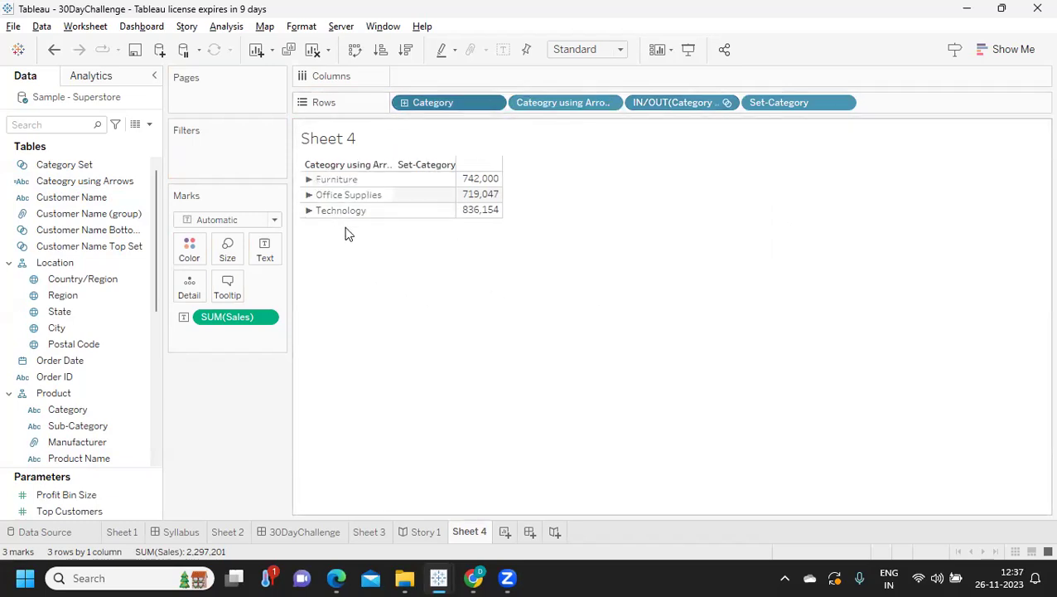
# Step: Test the arrow labels by expanding Furniture, Office Supplies and Technology in turn
pyautogui.click(309, 179)
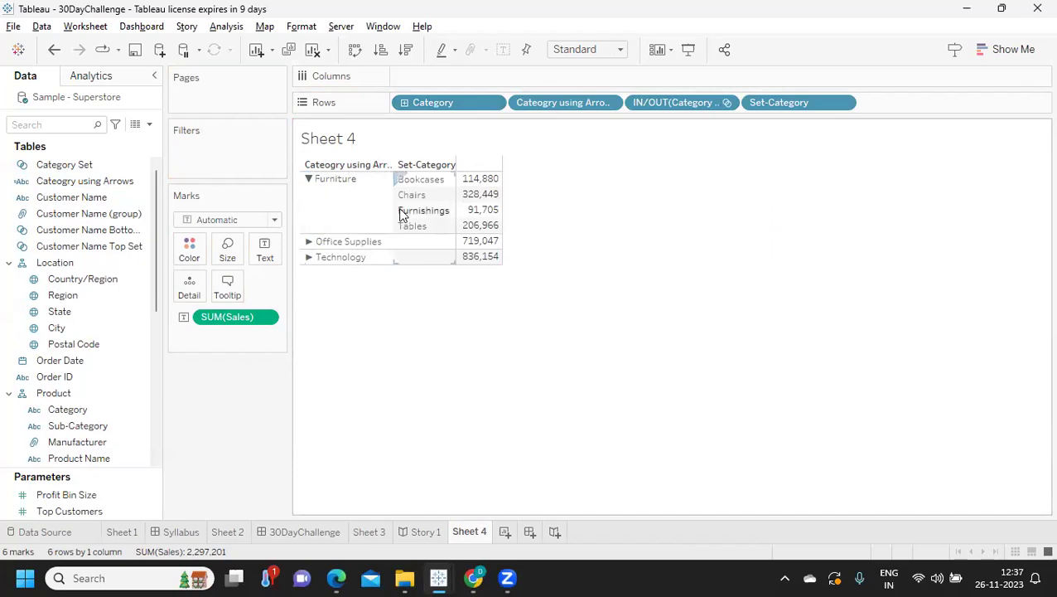
pyautogui.click(327, 244)
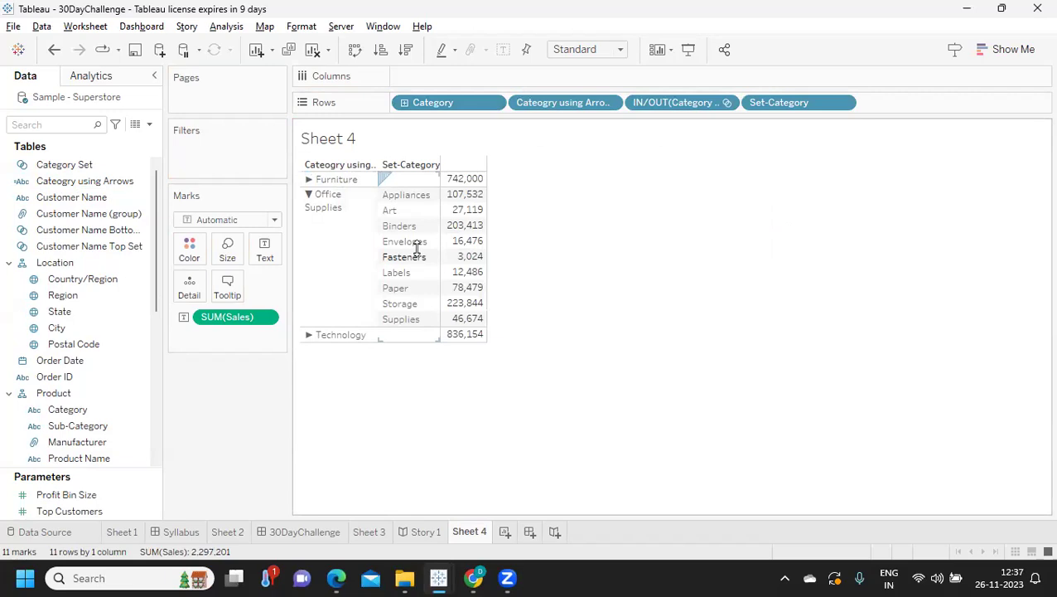
pyautogui.click(335, 339)
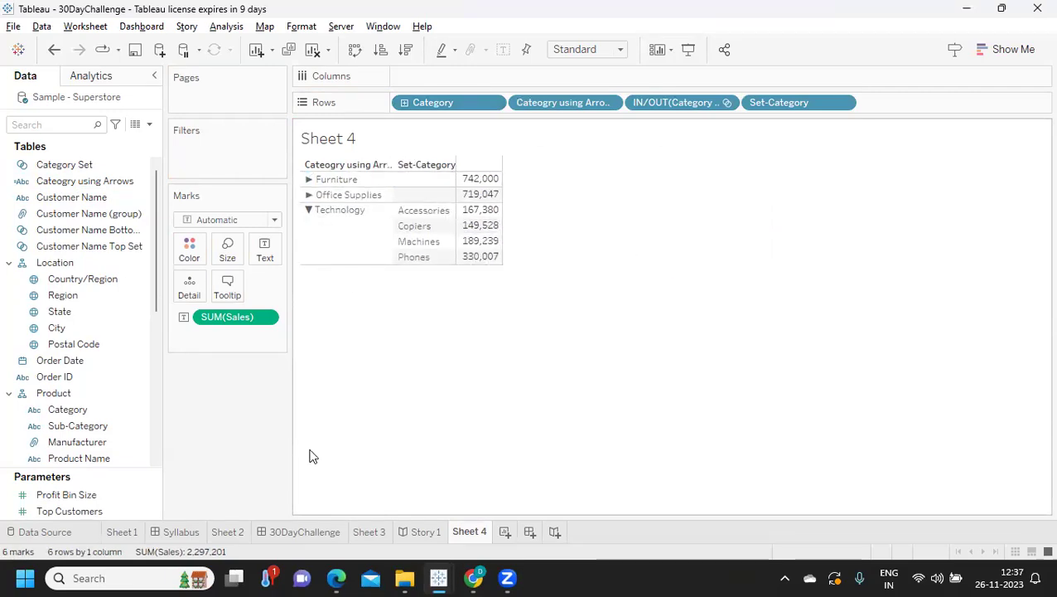
# Step: Rename the worksheet as Set 1
pyautogui.moveTo(473, 531)
pyautogui.click(468, 536)
pyautogui.write('Set')
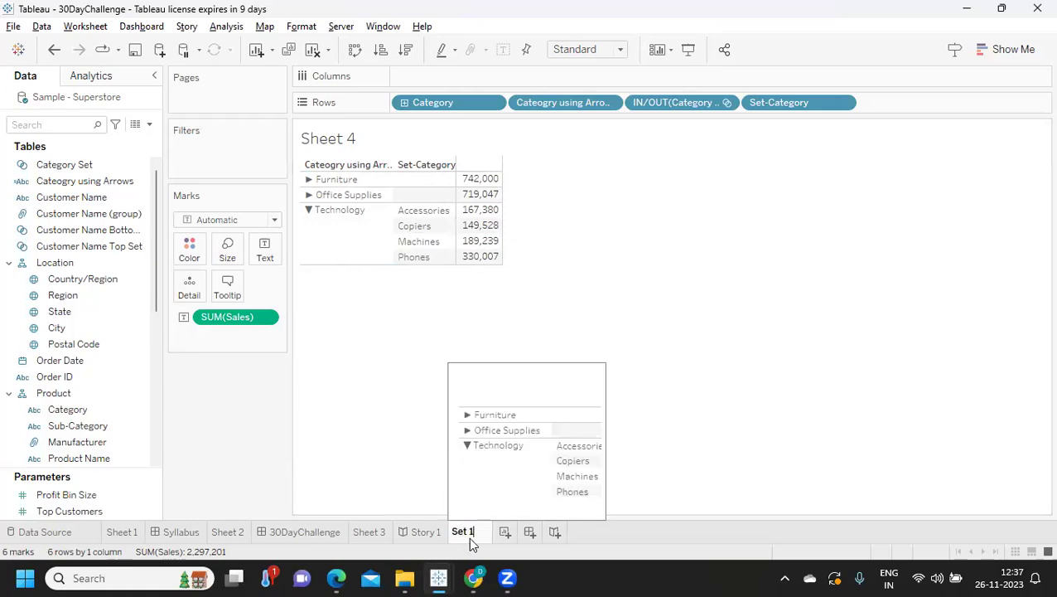
pyautogui.write(' 1')
pyautogui.press('Return')
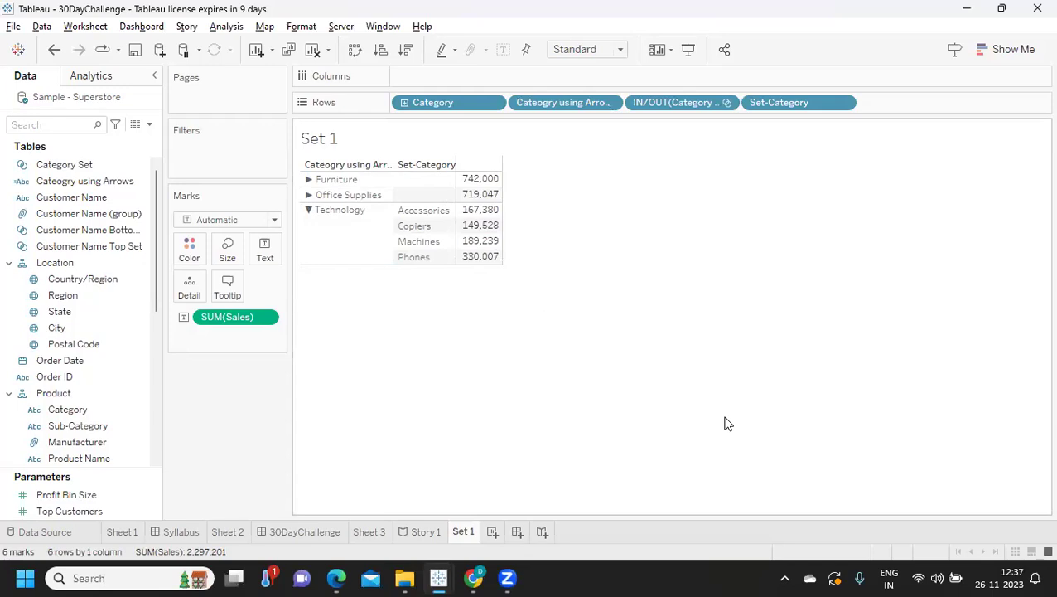
# Step: Create a new worksheet with Region on Columns and the ad hoc calculation avg(1) on Rows
pyautogui.click(491, 532)
pyautogui.click(19, 124)
pyautogui.write('re')
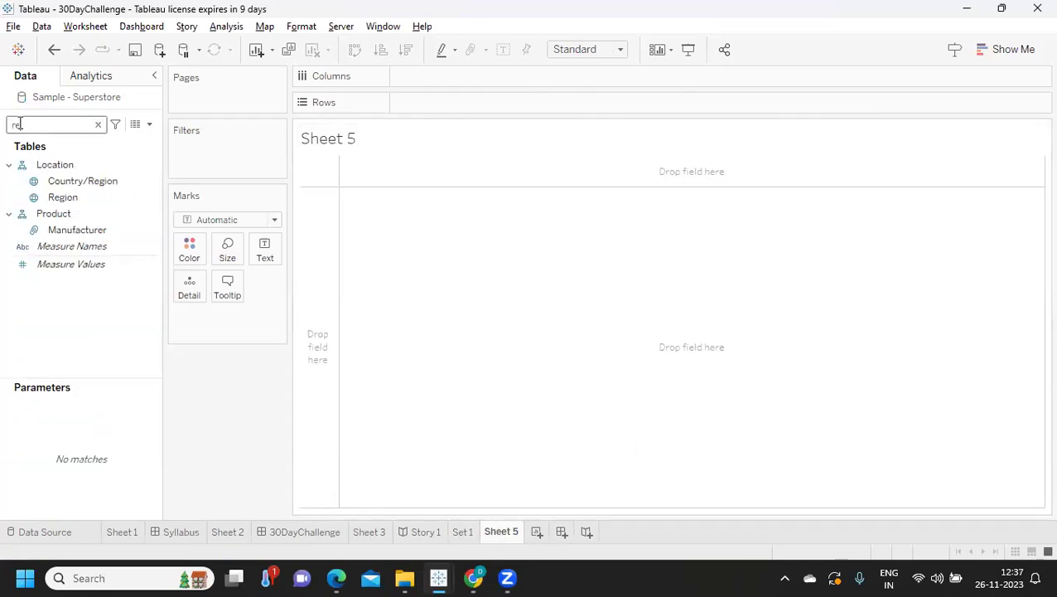
pyautogui.moveTo(58, 197); pyautogui.dragTo(472, 88)
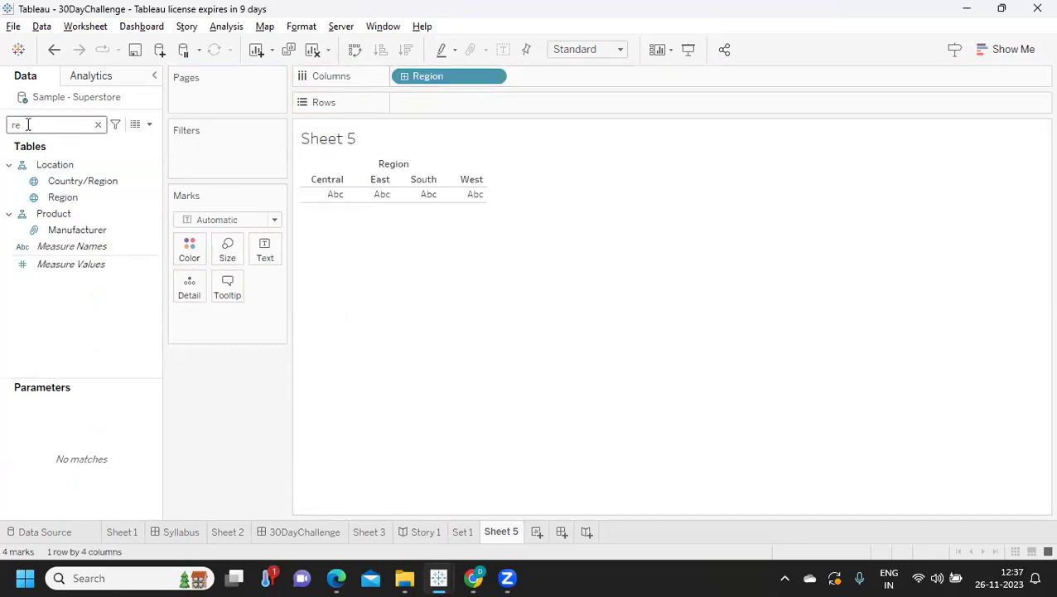
pyautogui.doubleClick(411, 105)
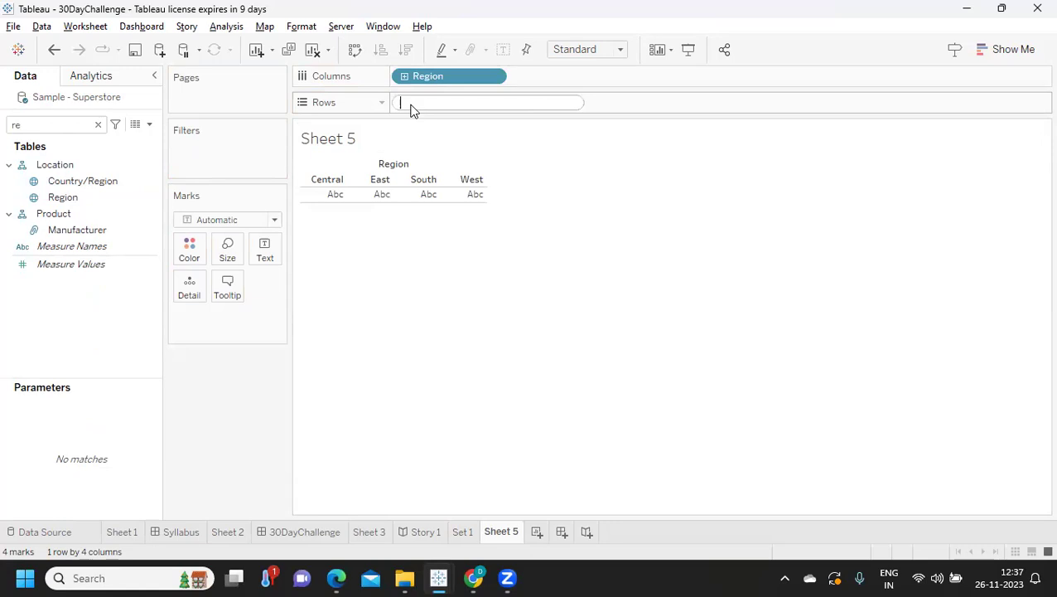
pyautogui.write('avg(1)')
pyautogui.press('Return')
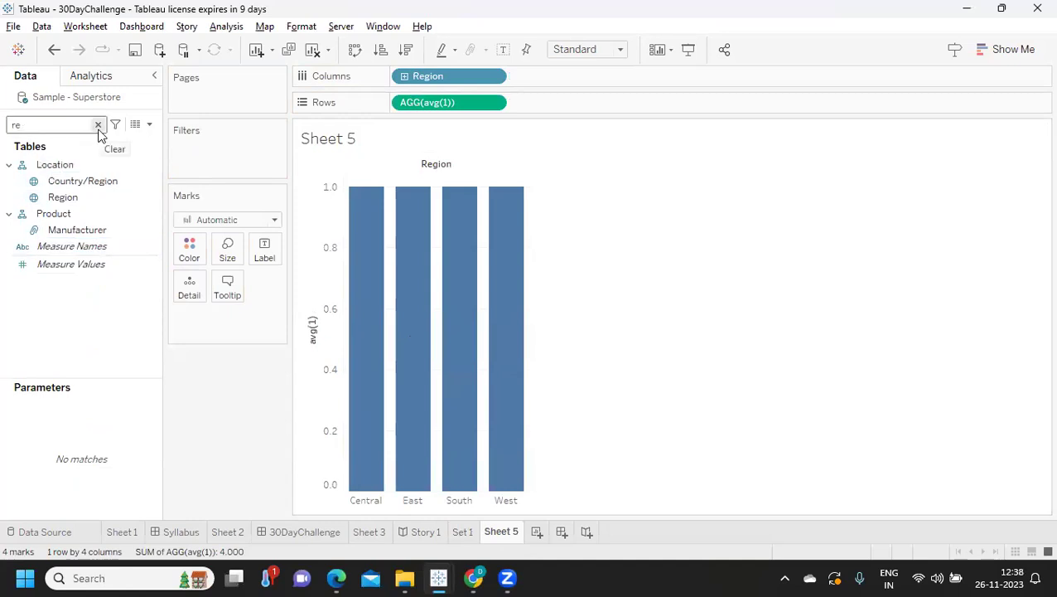
# Step: Create another worksheet with Sub-Category on Rows and Sales on Columns
pyautogui.click(538, 531)
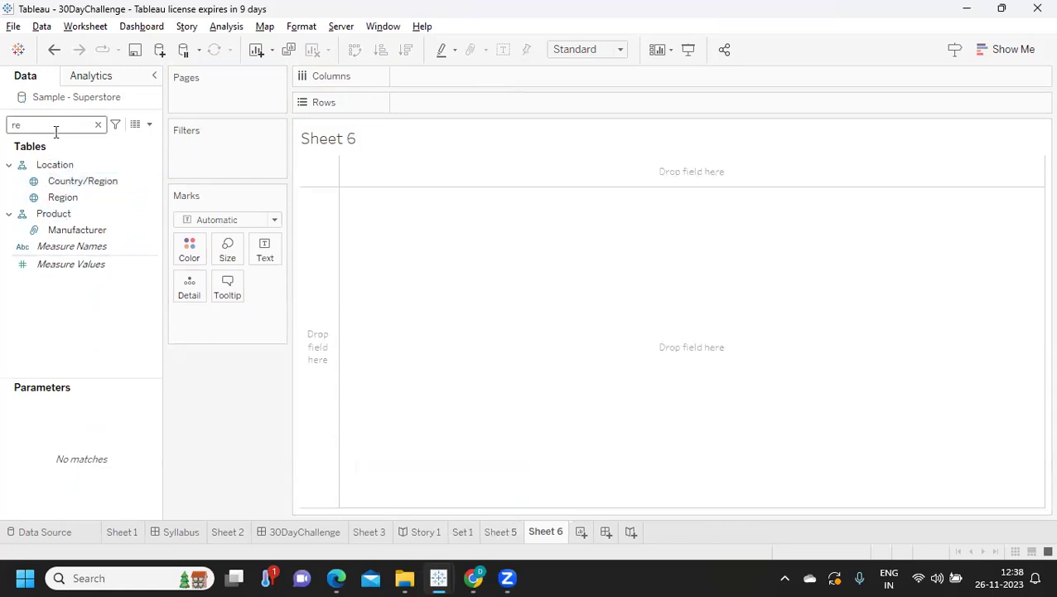
pyautogui.write('su')
pyautogui.moveTo(73, 180); pyautogui.dragTo(439, 103)
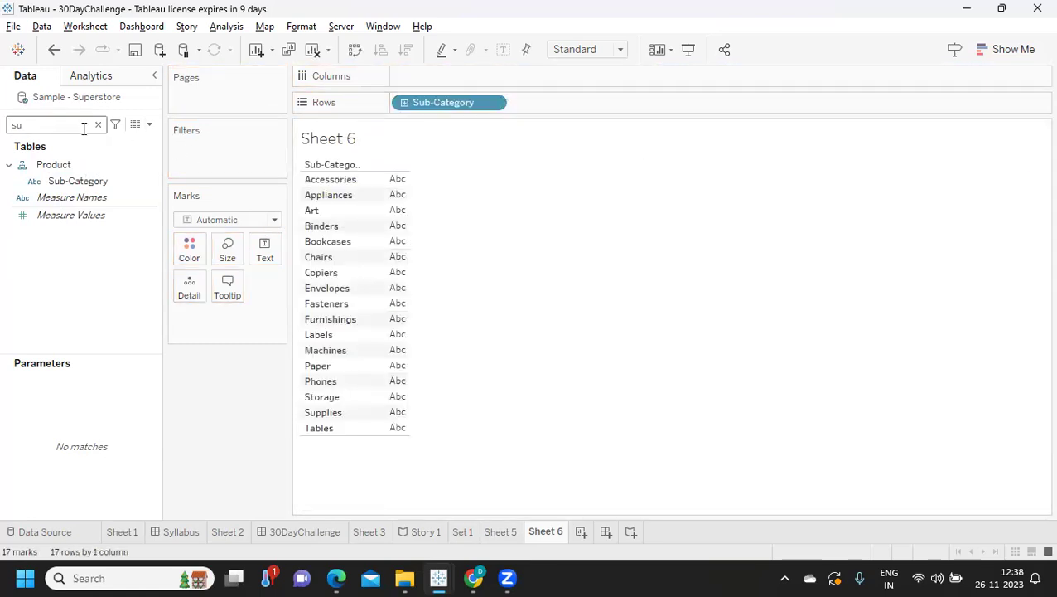
pyautogui.press('BackSpace')
pyautogui.write('a')
pyautogui.moveTo(80, 175); pyautogui.dragTo(454, 78)
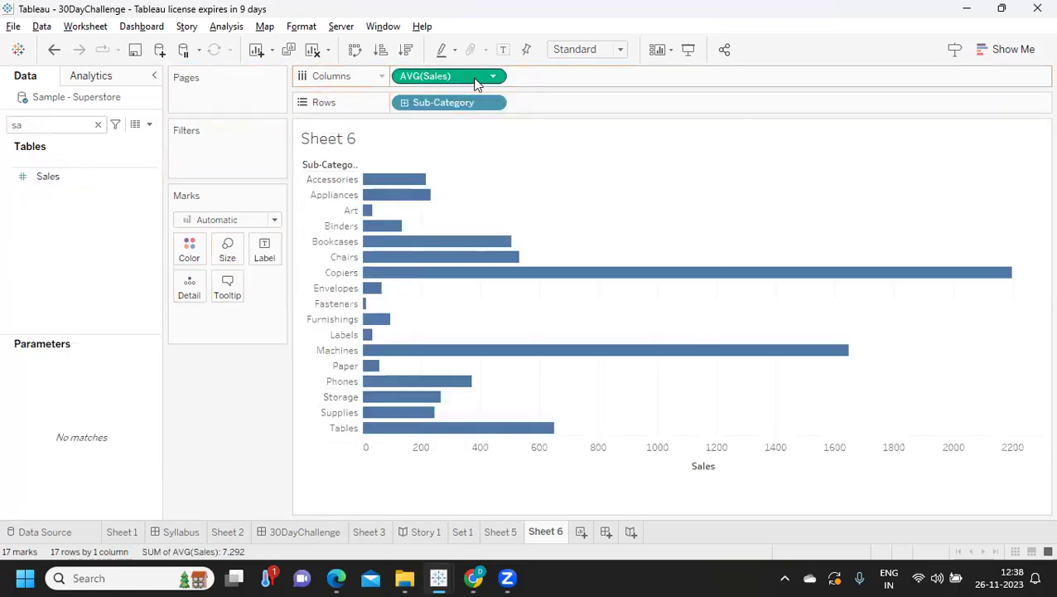
# Step: Change the Sales aggregation to Sum and sort the sub-categories in descending order
pyautogui.click(493, 80)
pyautogui.moveTo(521, 257)
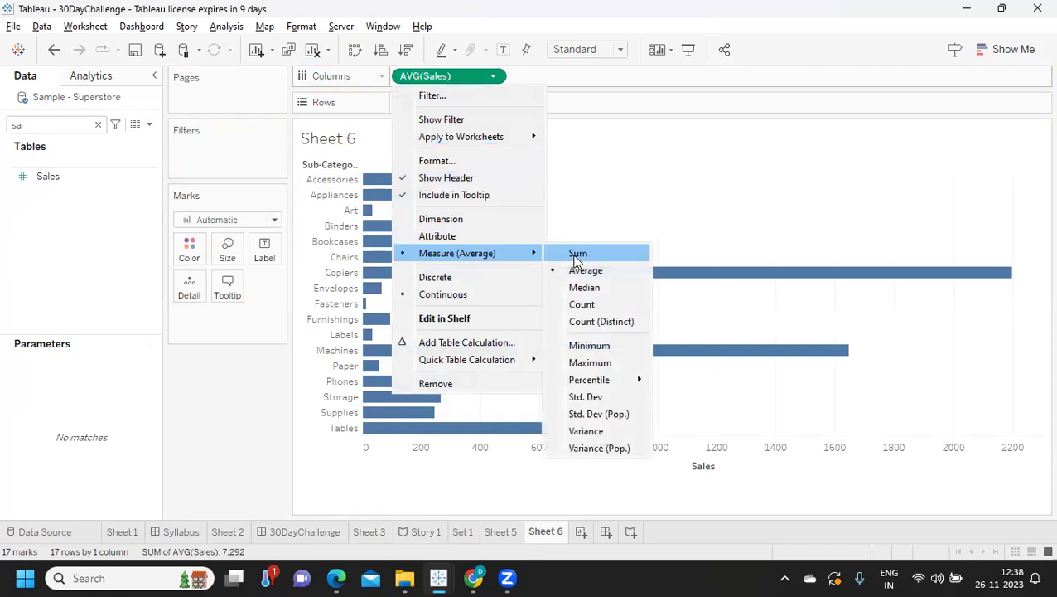
pyautogui.click(576, 259)
pyautogui.click(405, 49)
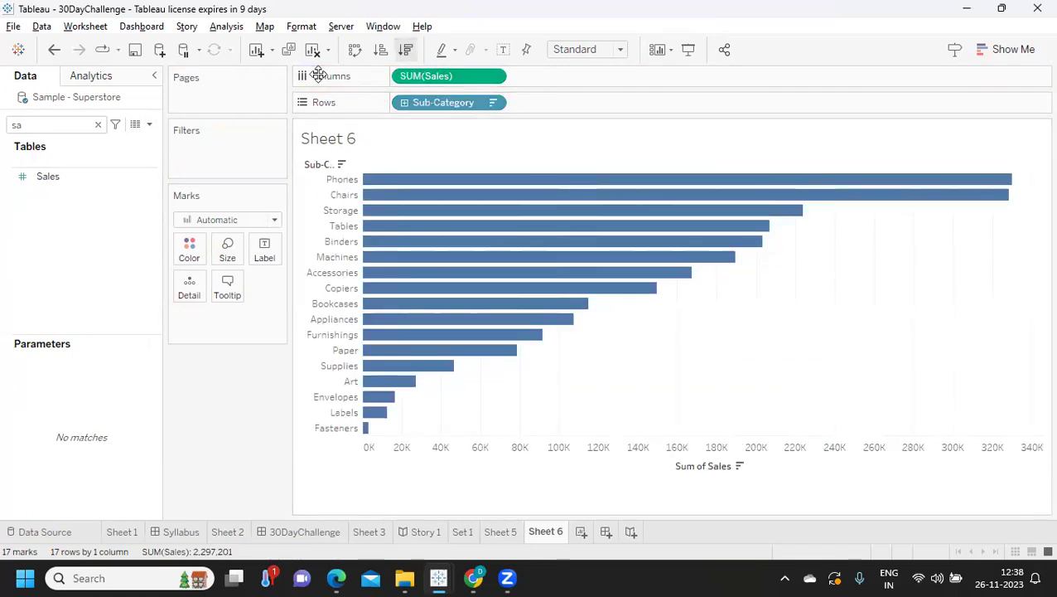
# Step: Find the Region field and add it to Detail on the Sub-Category sales chart
pyautogui.doubleClick(17, 124)
pyautogui.write('re')
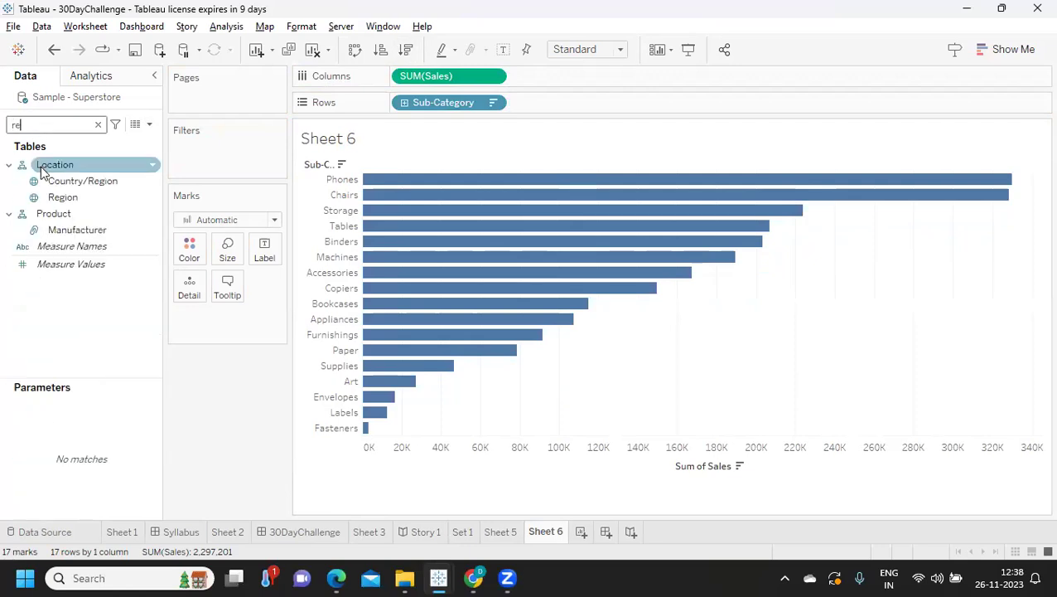
pyautogui.moveTo(50, 196); pyautogui.dragTo(189, 295)
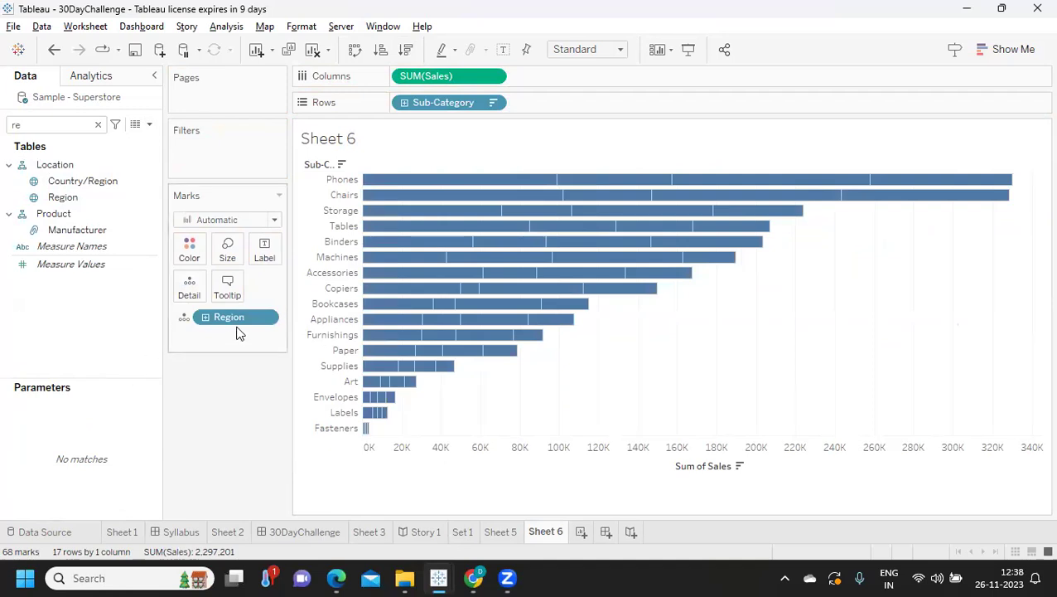
# Step: On Sheet 5, create Region Set from Region with Central as its only member, and color the bars by the set
pyautogui.click(502, 533)
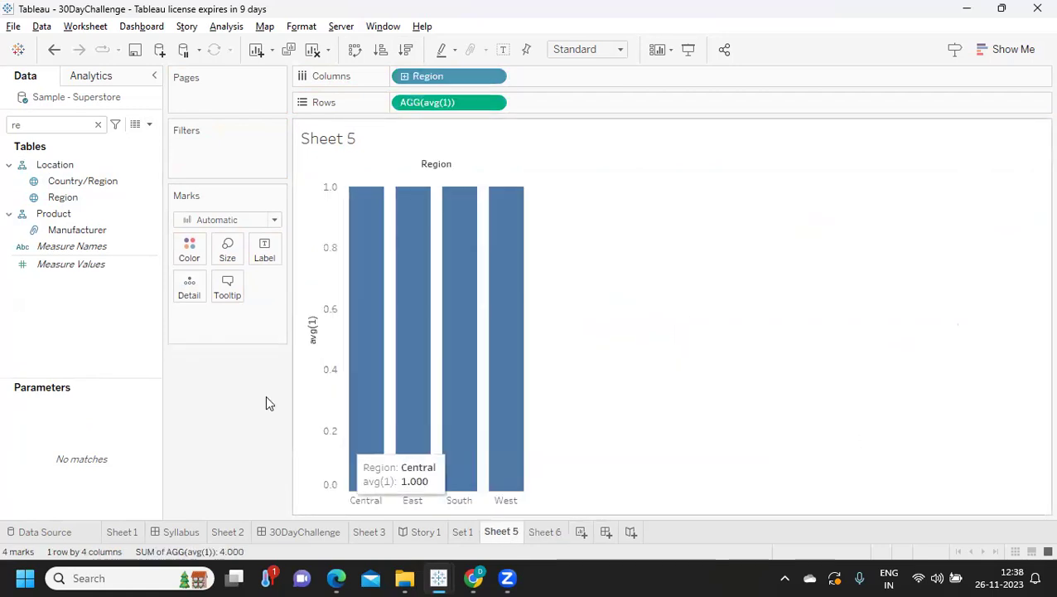
pyautogui.click(97, 125)
pyautogui.click(150, 126)
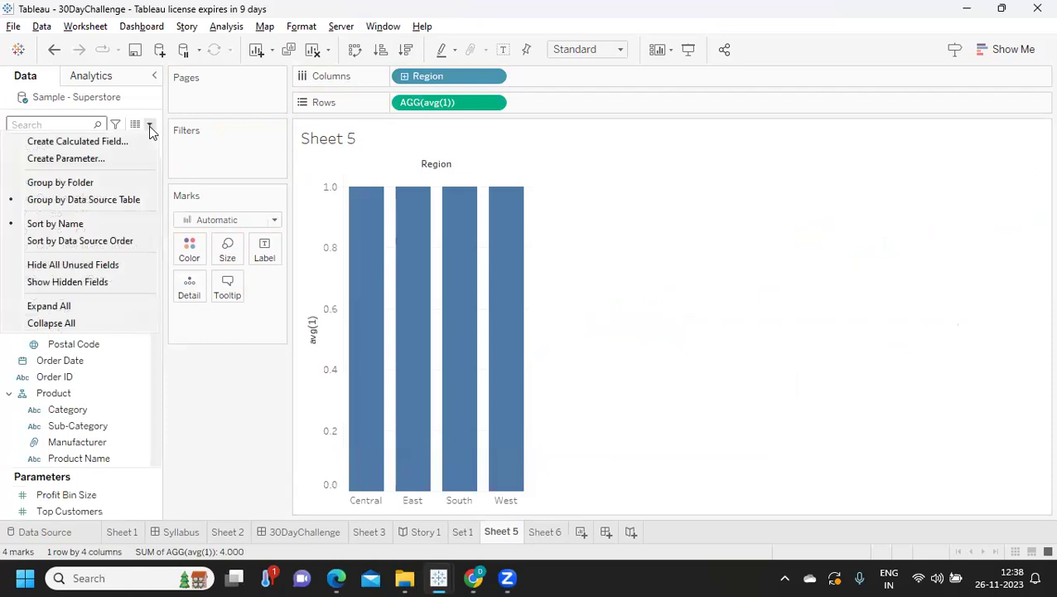
pyautogui.click(230, 435)
pyautogui.click(63, 297)
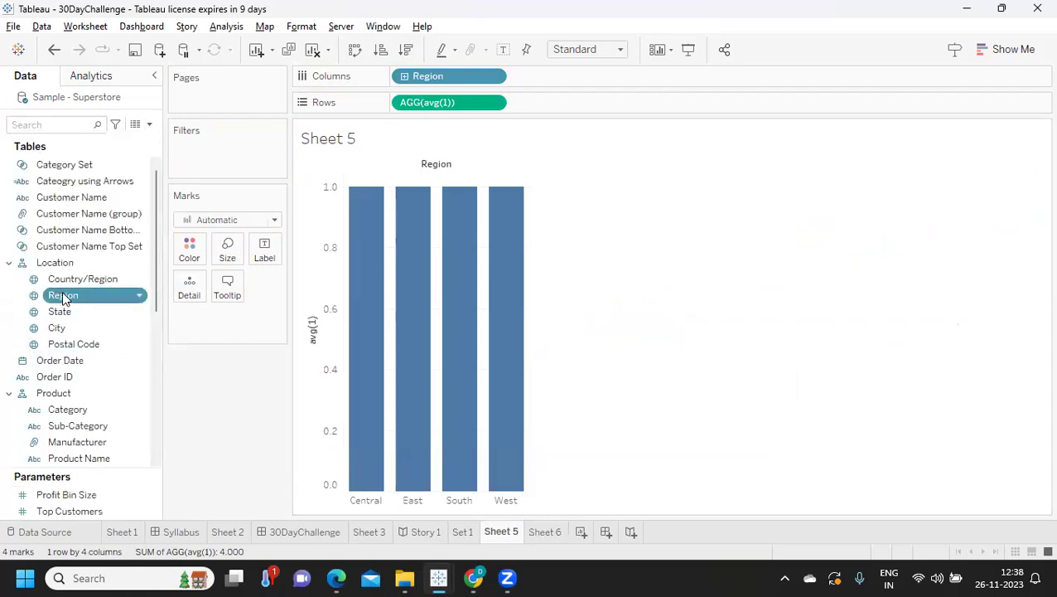
pyautogui.click(139, 297)
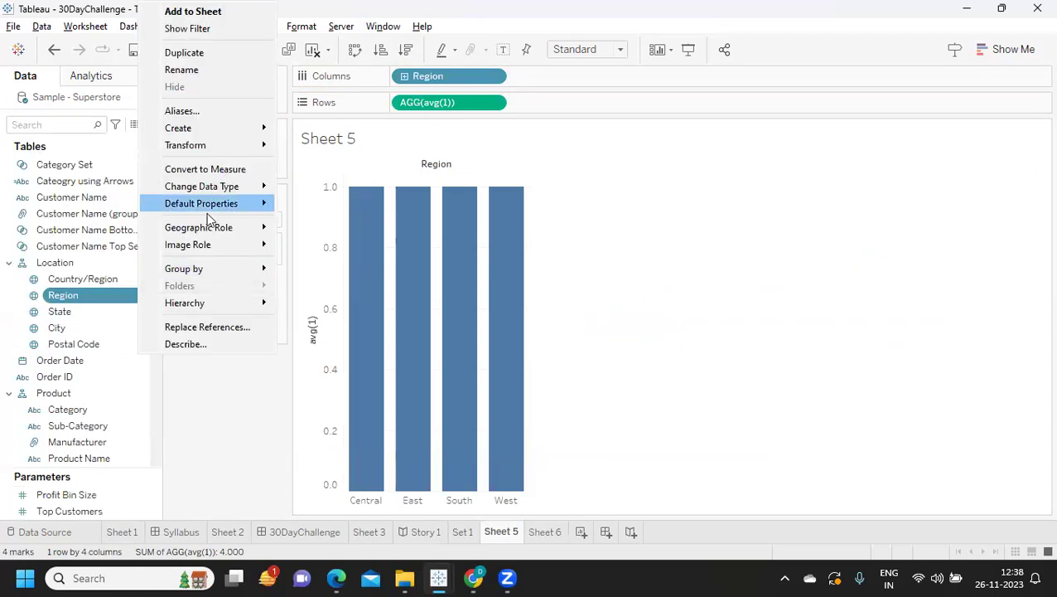
pyautogui.moveTo(228, 125)
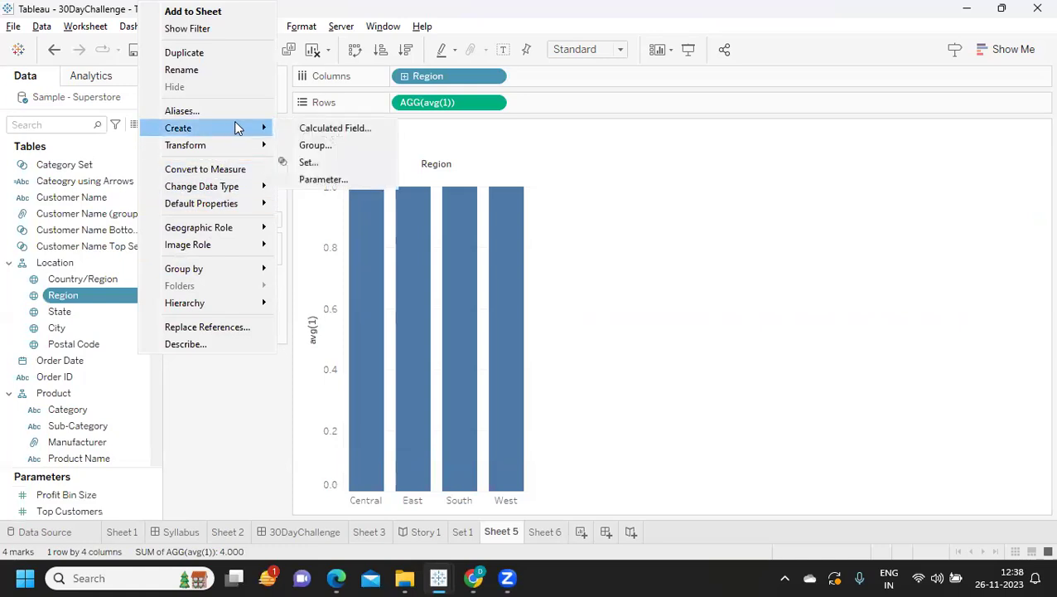
pyautogui.click(348, 169)
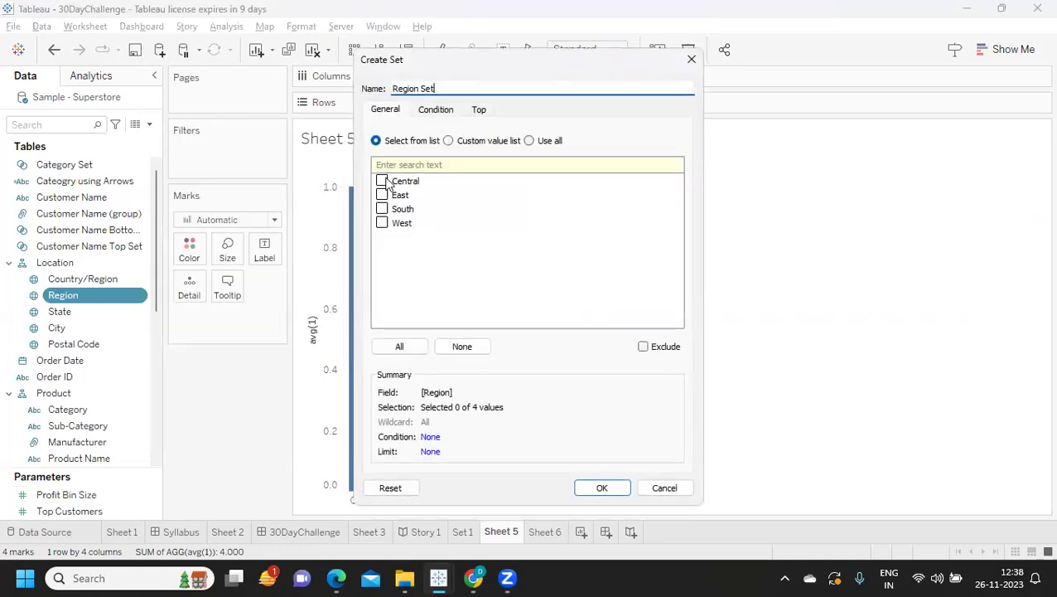
pyautogui.click(382, 180)
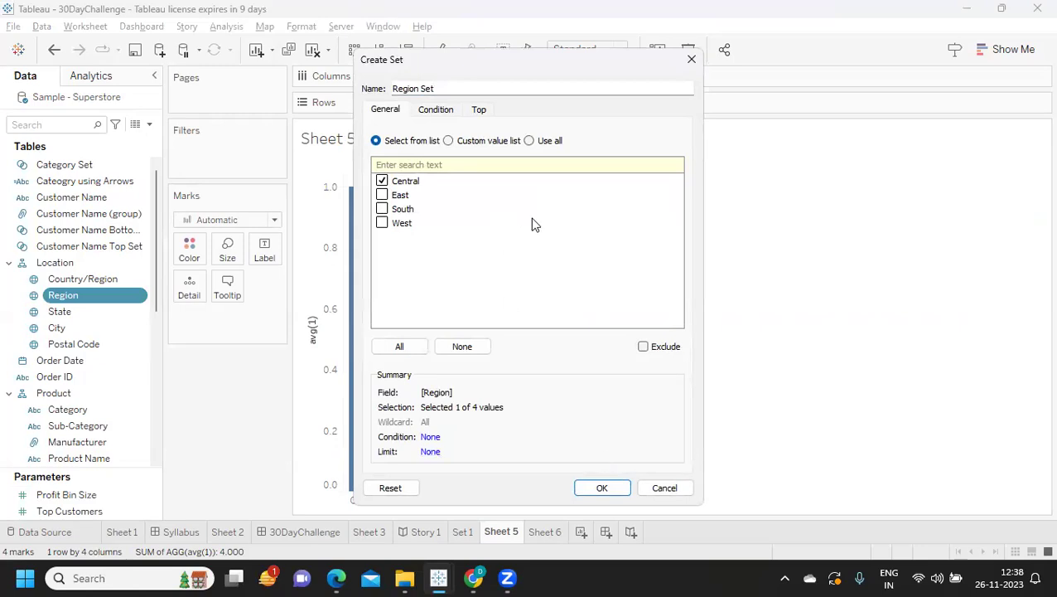
pyautogui.click(602, 488)
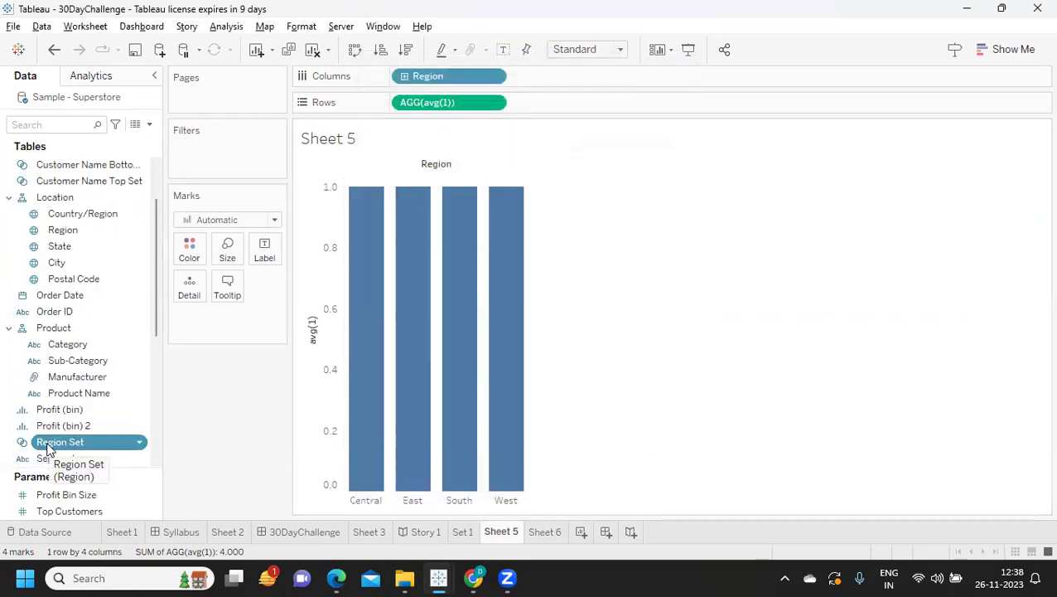
pyautogui.moveTo(53, 442); pyautogui.dragTo(190, 254)
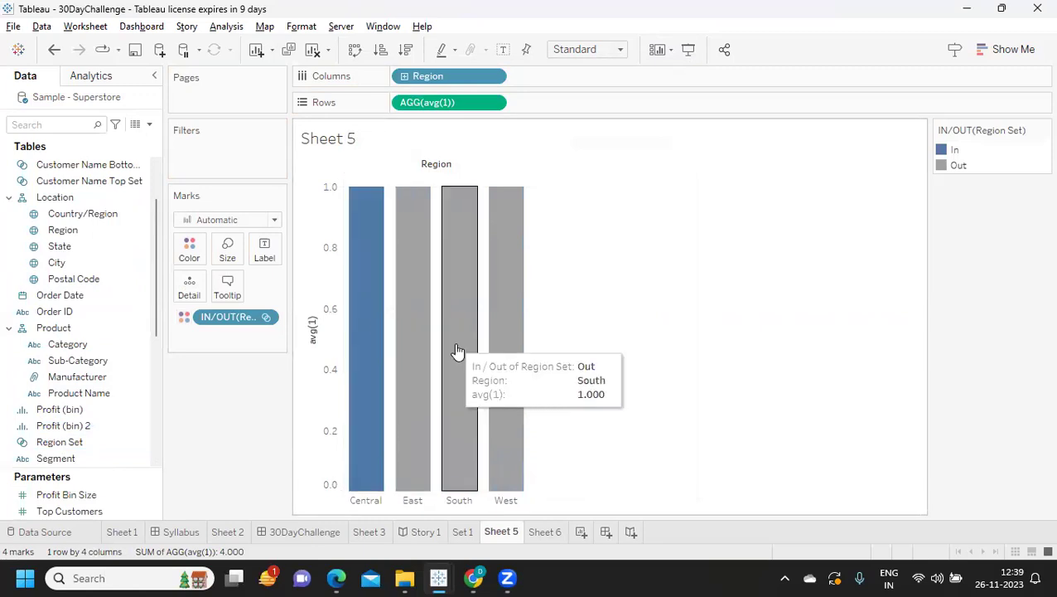
# Step: Select the East, South and West bars in turn to check how they respond
pyautogui.moveTo(340, 308)
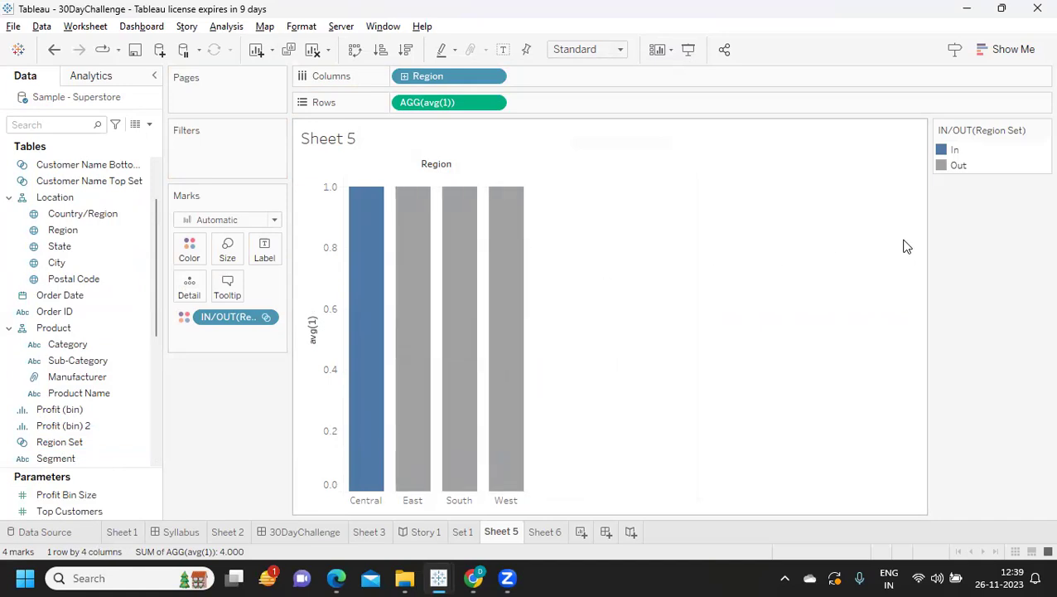
pyautogui.click(418, 299)
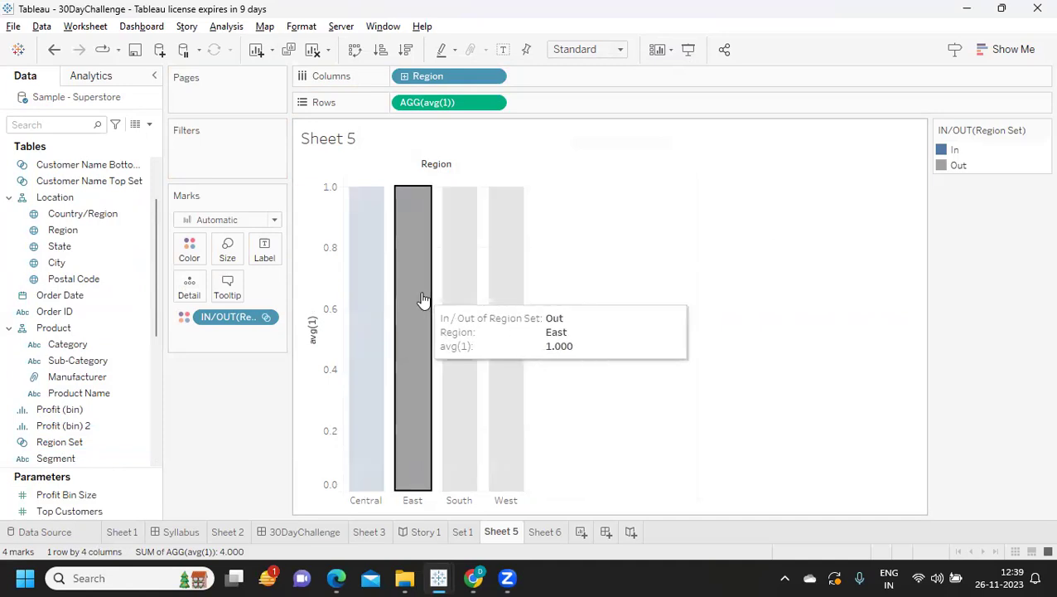
pyautogui.click(467, 232)
pyautogui.click(504, 192)
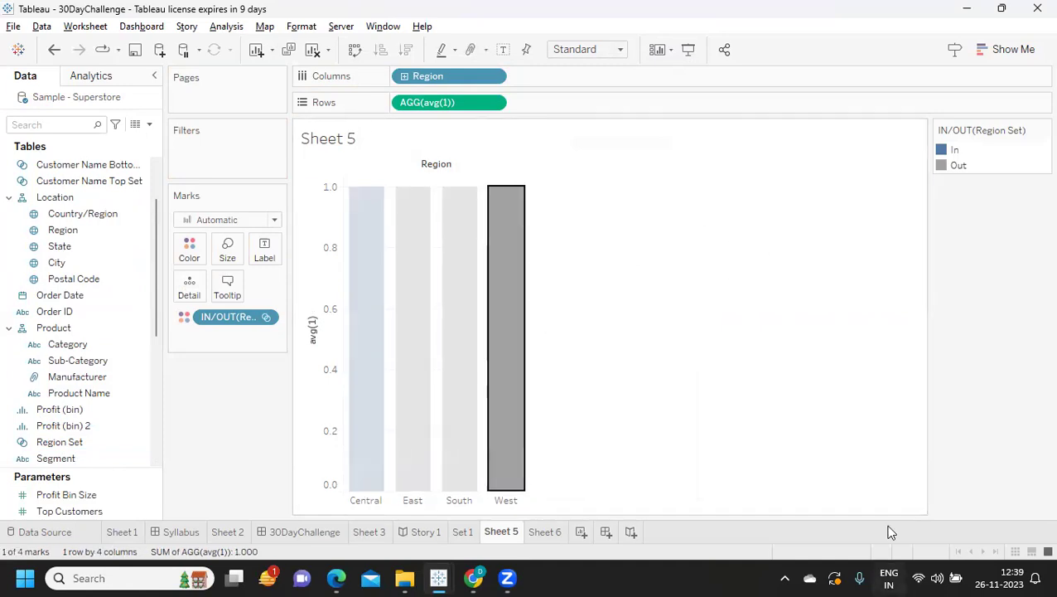
# Step: Create a new dashboard and place Sheet 5 on it
pyautogui.click(606, 531)
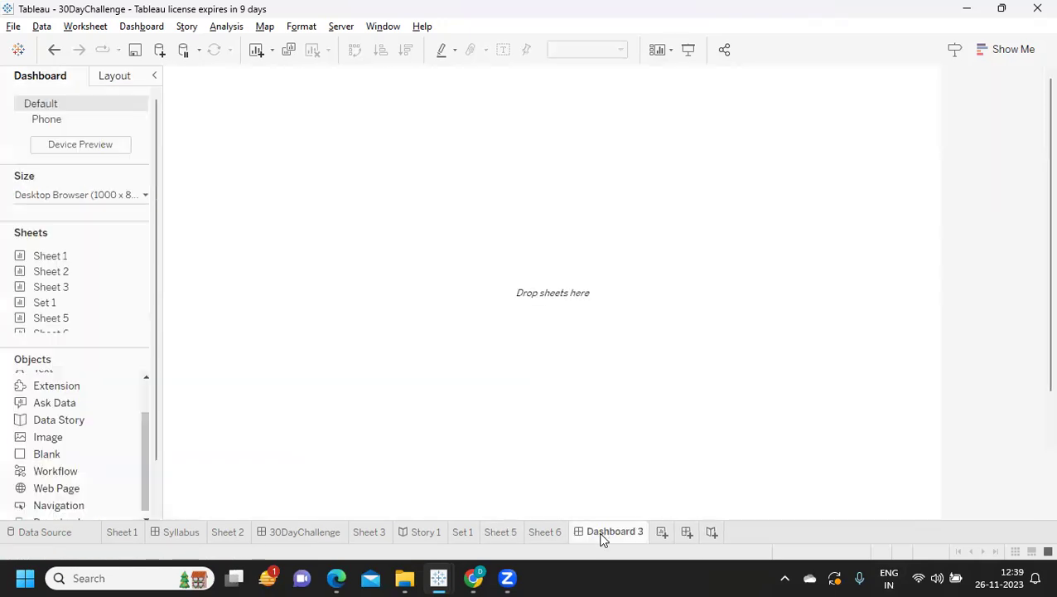
pyautogui.scroll(-3, 83, 328)
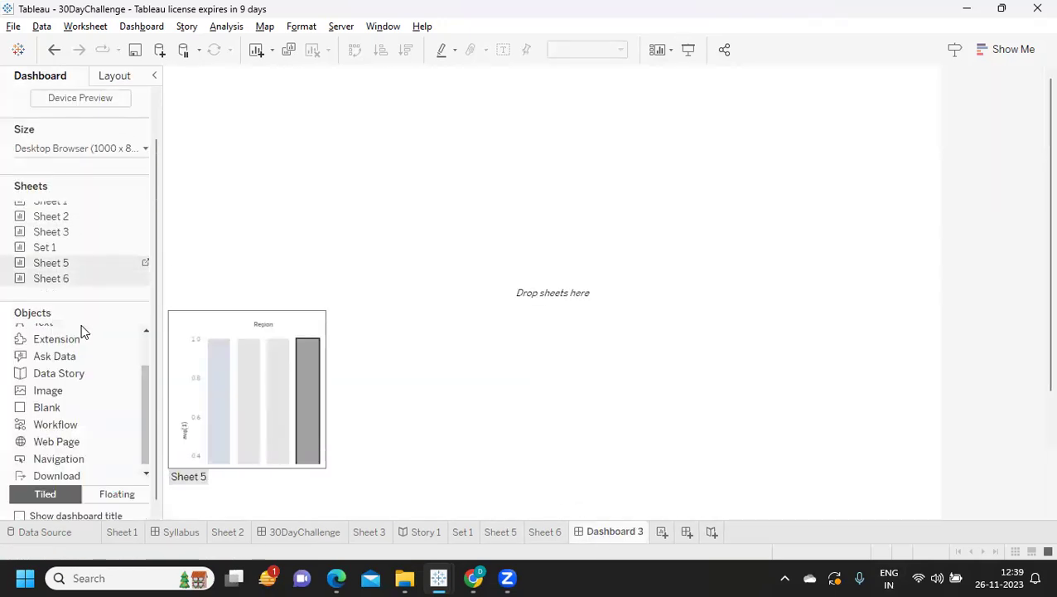
pyautogui.moveTo(62, 268); pyautogui.dragTo(210, 120)
# Step: Set the dashboard's fixed size to a height of 550 px
pyautogui.click(128, 152)
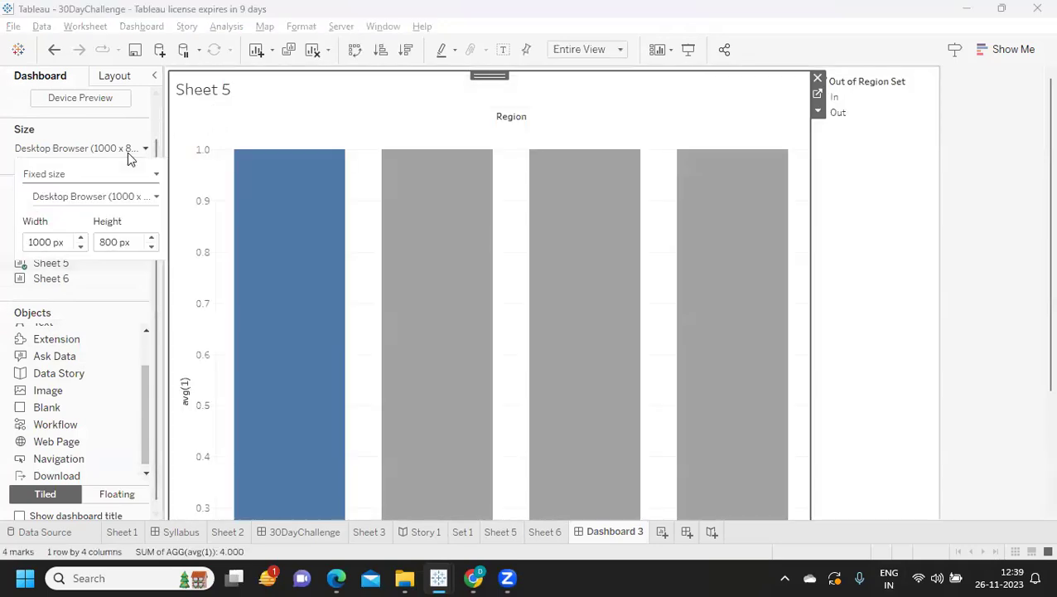
pyautogui.click(92, 242)
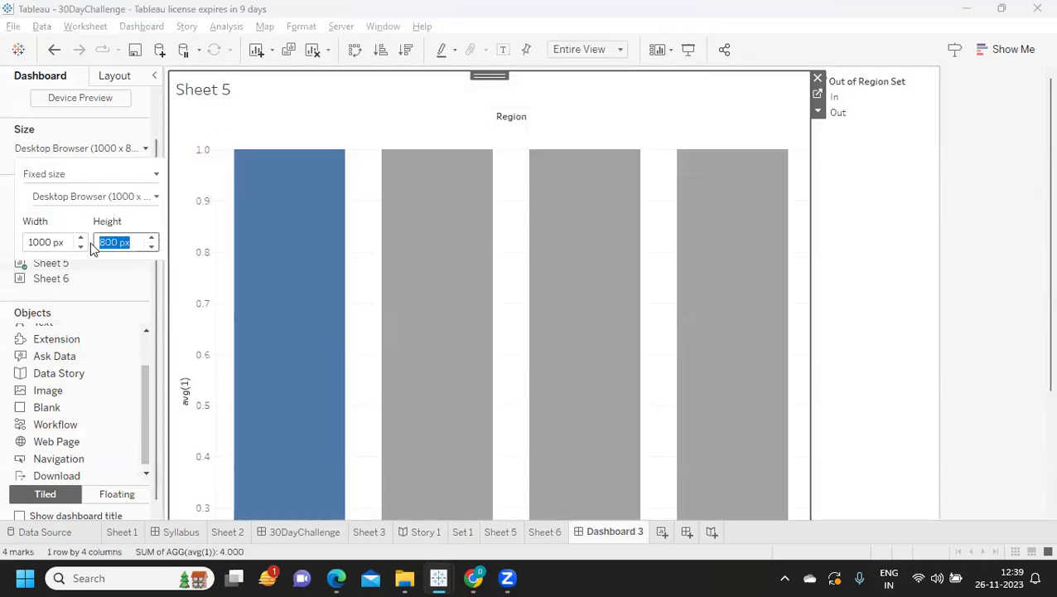
pyautogui.write('550')
pyautogui.press('Return')
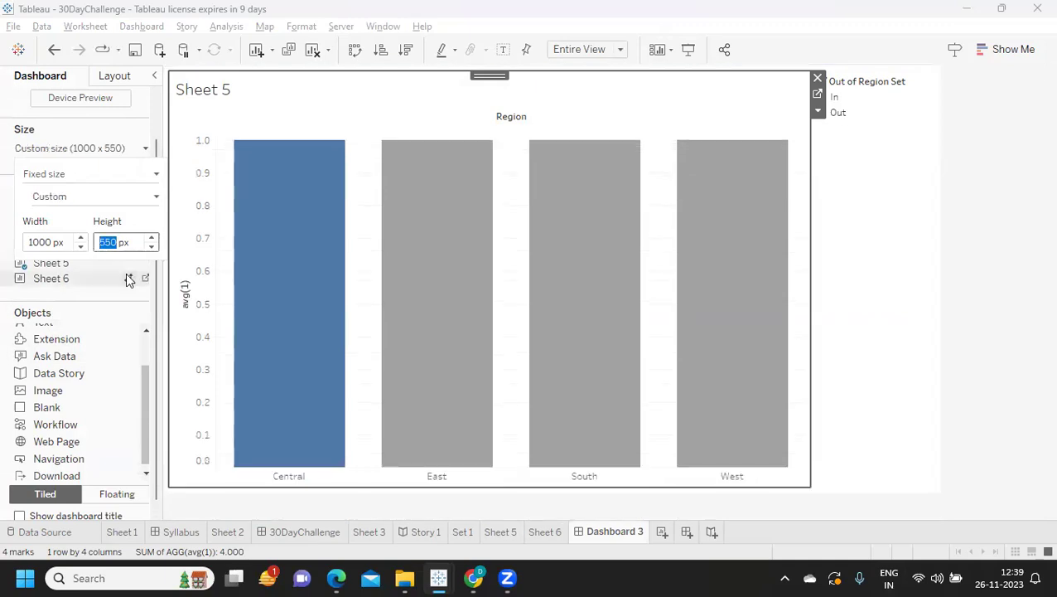
# Step: Delete the layout container holding the Region Set color legend from the dashboard
pyautogui.click(832, 175)
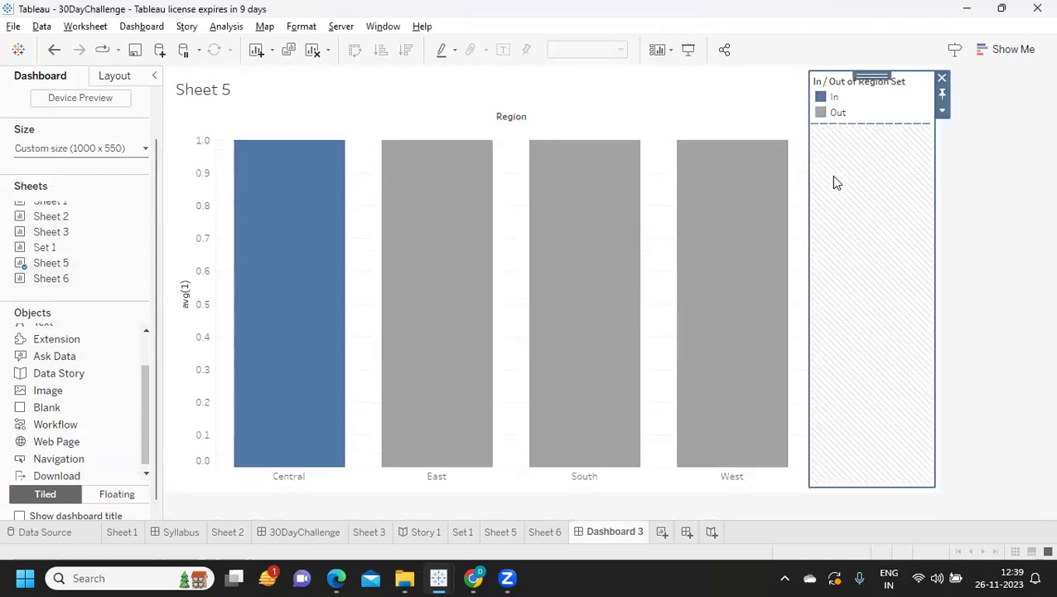
pyautogui.click(943, 80)
pyautogui.click(642, 318)
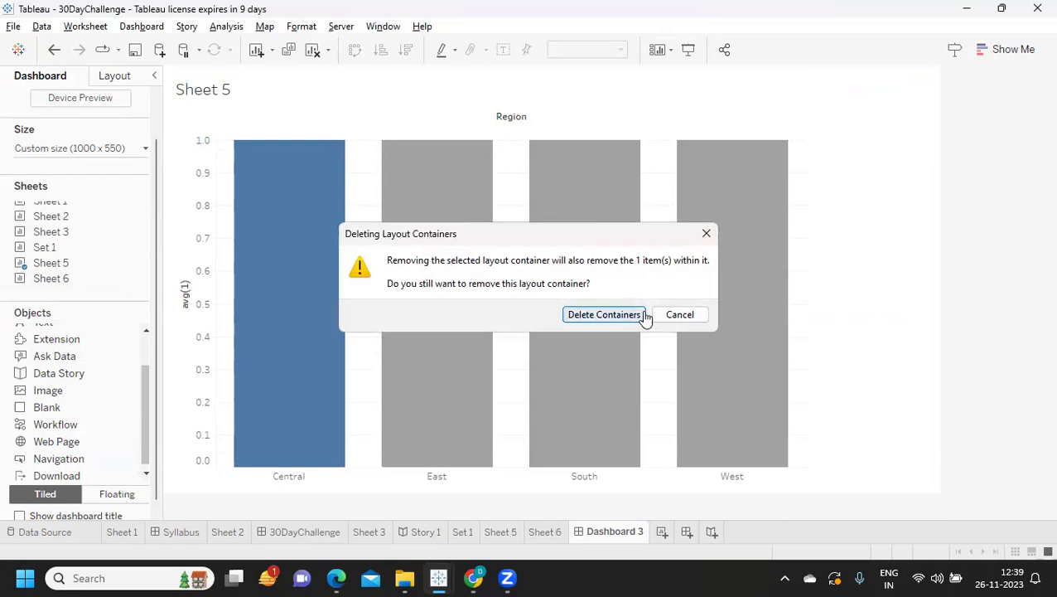
# Step: Place Sheet 6 below the region bars on the dashboard and shrink Sheet 5 to a short strip
pyautogui.moveTo(71, 286)
pyautogui.moveTo(71, 286); pyautogui.dragTo(638, 394)
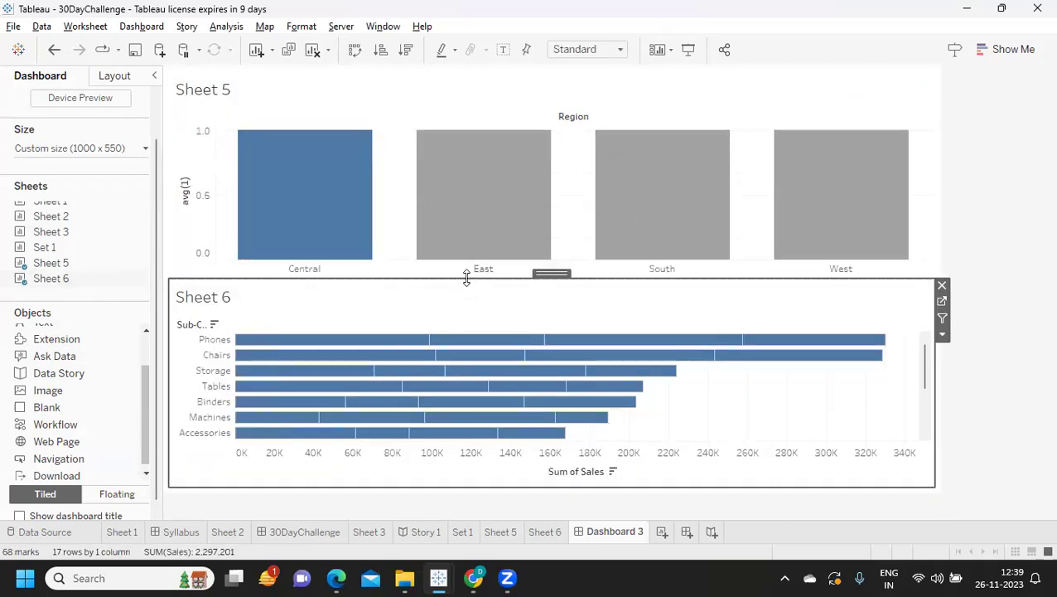
pyautogui.moveTo(477, 271); pyautogui.dragTo(479, 184)
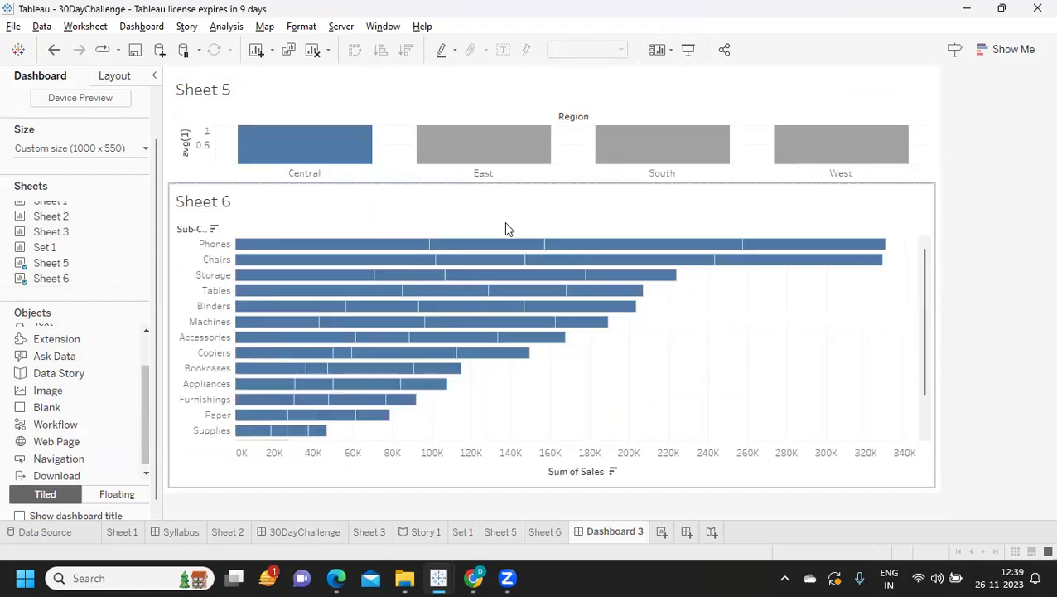
# Step: Hide the titles of both dashboard sheets and the avg(1) axis header of the region bars
pyautogui.rightClick(211, 87)
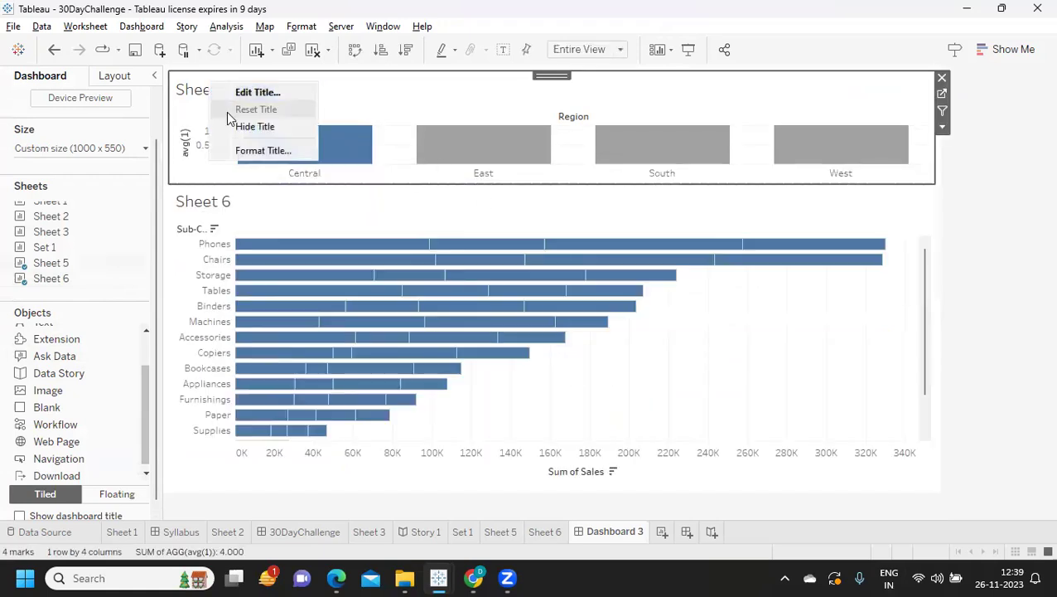
pyautogui.click(254, 126)
pyautogui.click(189, 211)
pyautogui.rightClick(189, 211)
pyautogui.click(224, 252)
pyautogui.click(200, 135)
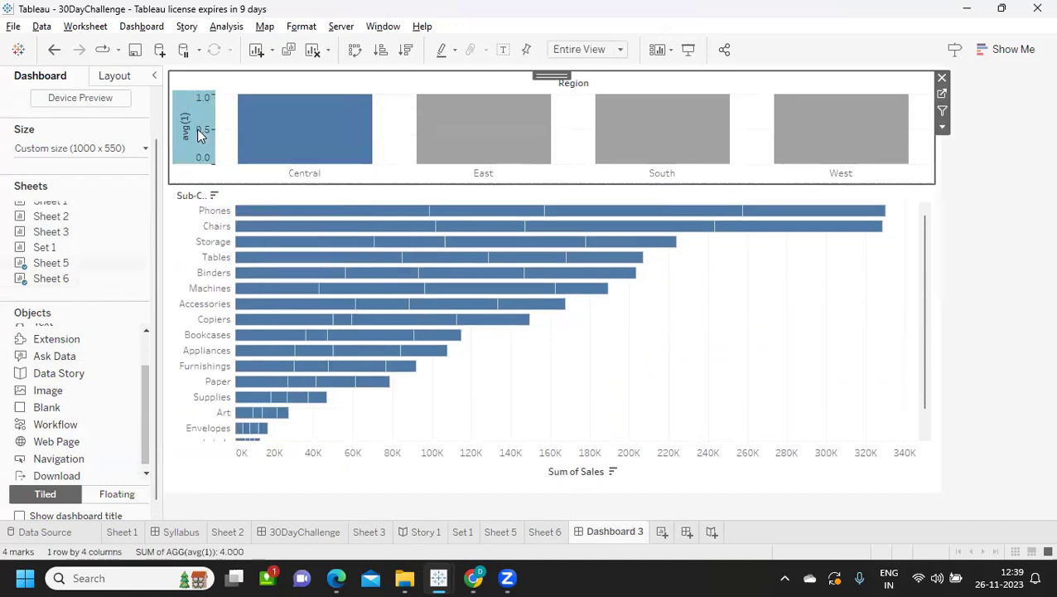
pyautogui.rightClick(200, 135)
pyautogui.click(238, 223)
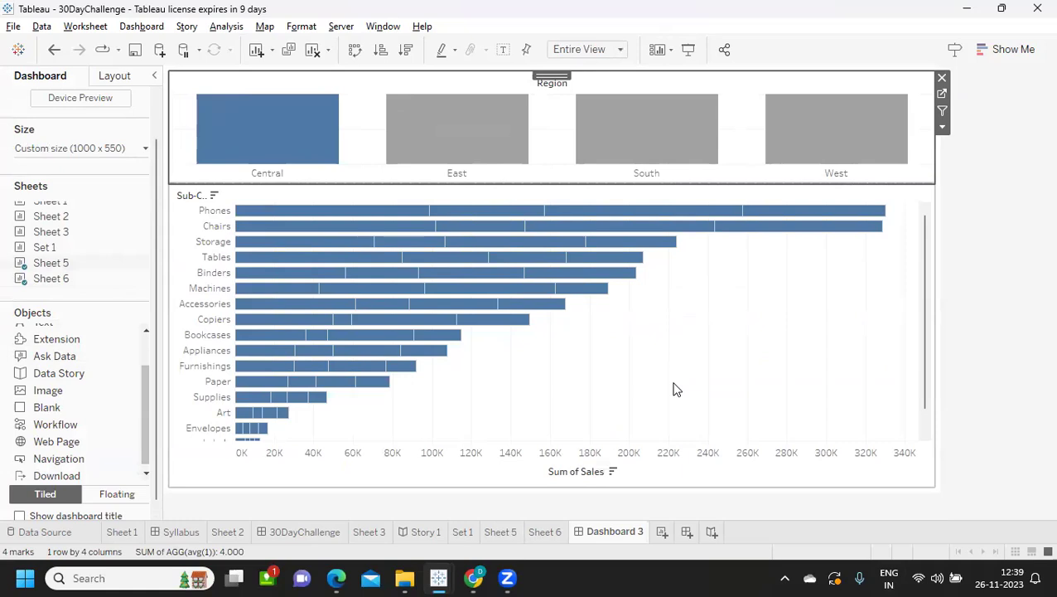
# Step: On Sheet 5, widen the region bars to maximum size with the fit set to Entire View, and return to Dashboard 3
pyautogui.click(902, 132)
pyautogui.click(942, 93)
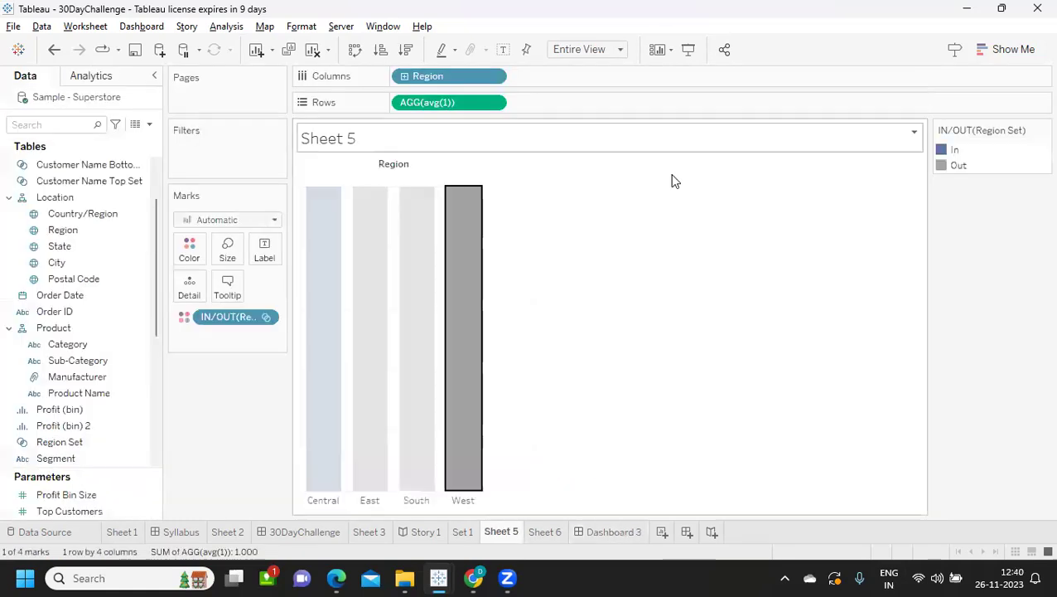
pyautogui.click(227, 253)
pyautogui.moveTo(338, 292); pyautogui.dragTo(347, 288)
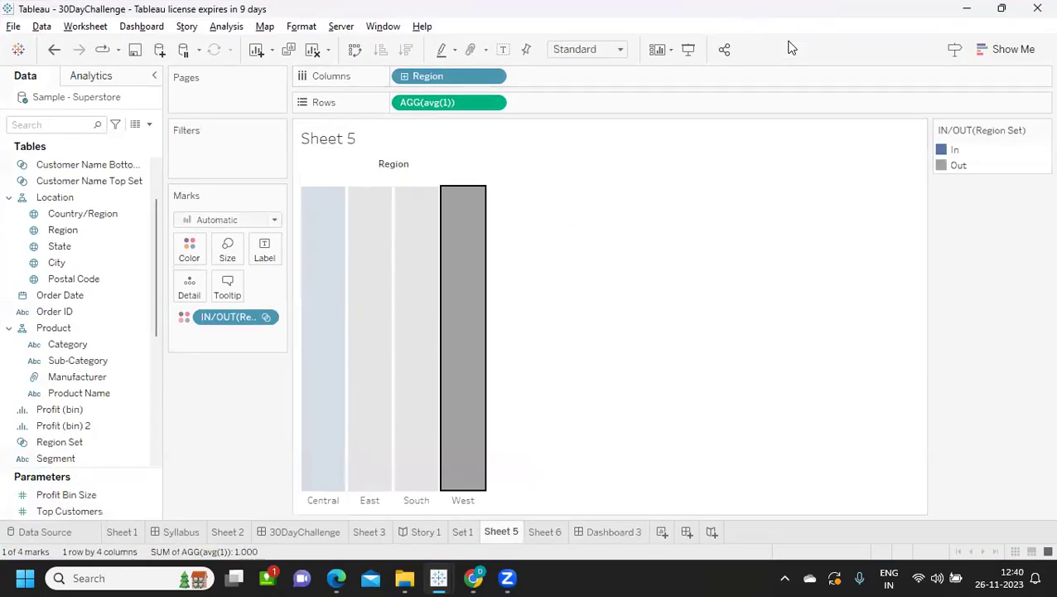
pyautogui.click(581, 52)
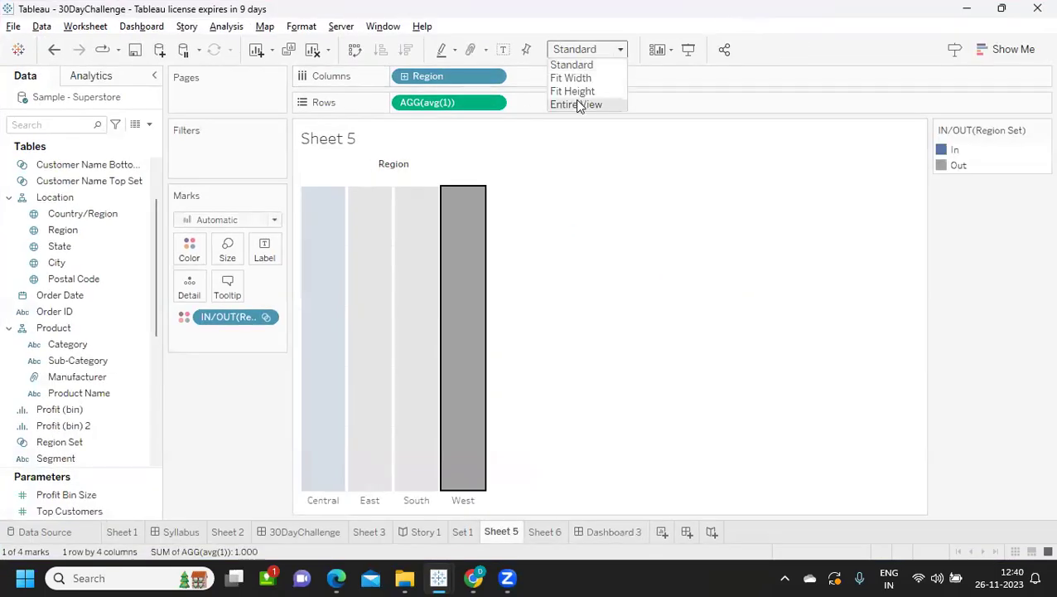
pyautogui.click(577, 104)
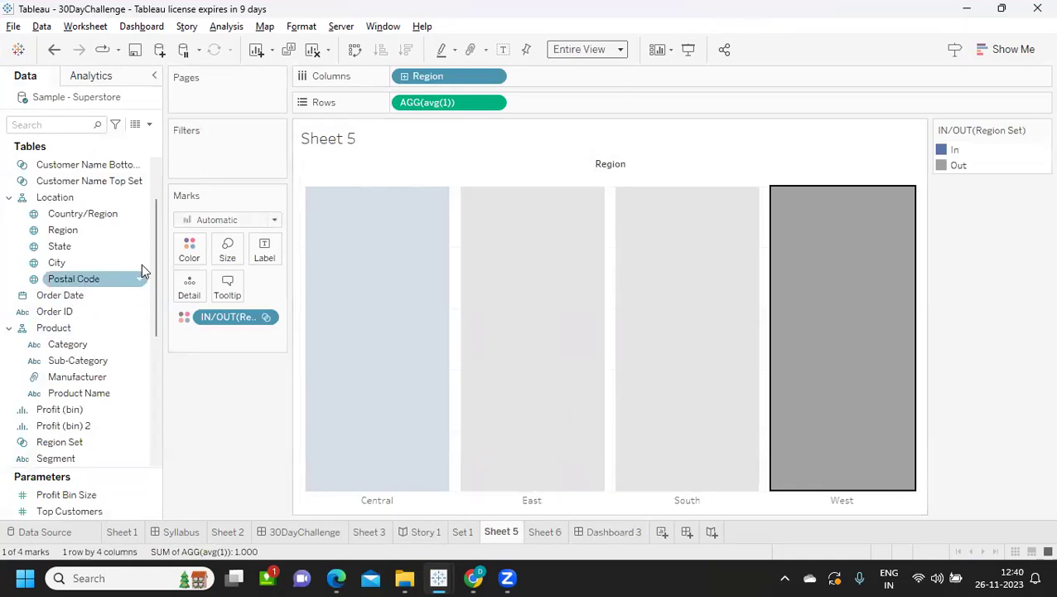
pyautogui.click(227, 249)
pyautogui.moveTo(355, 290); pyautogui.dragTo(356, 292)
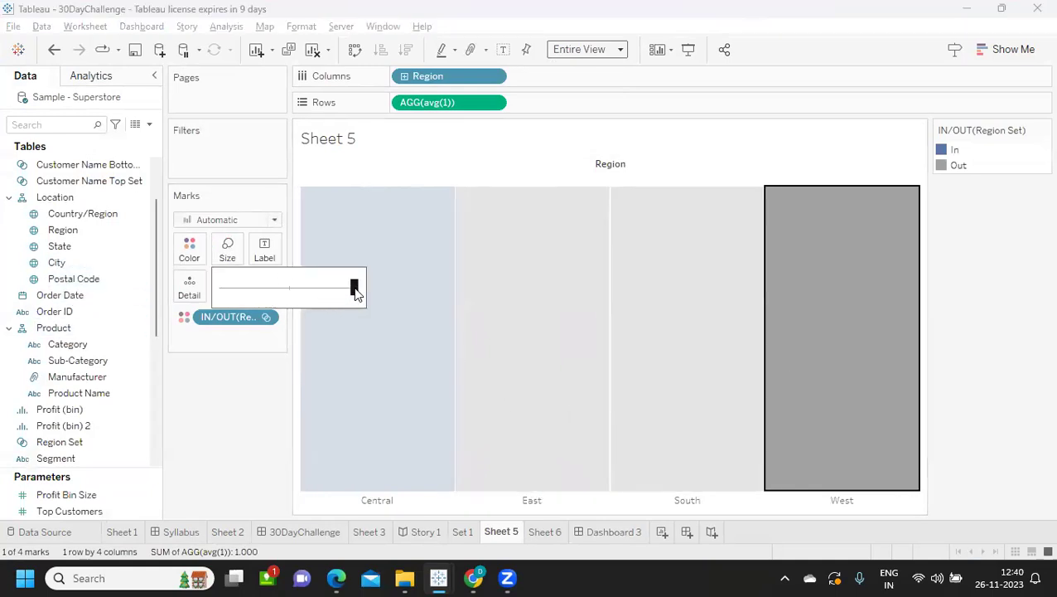
pyautogui.click(230, 401)
pyautogui.click(588, 531)
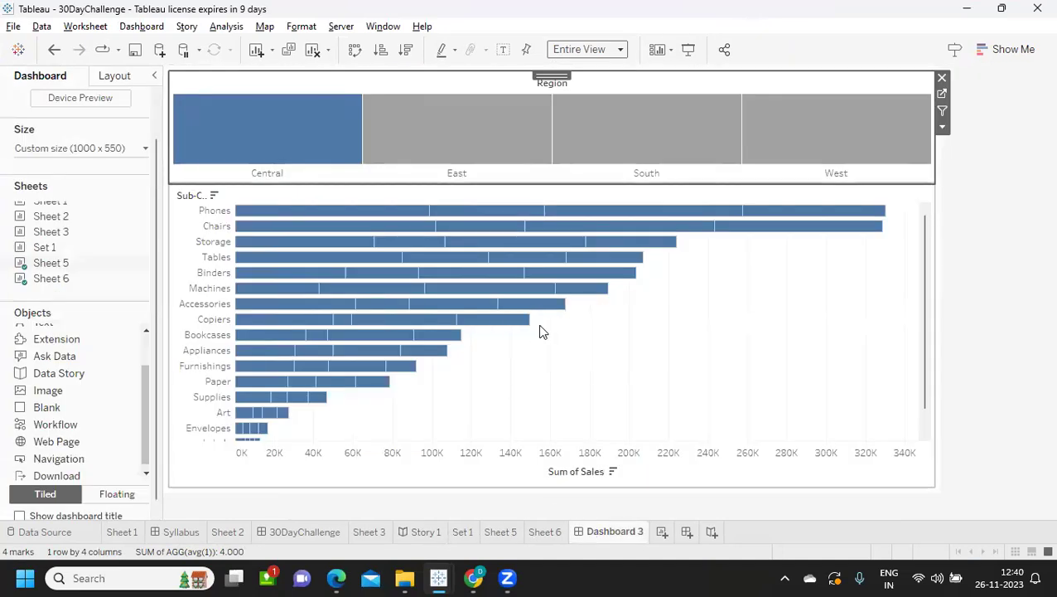
# Step: Add a Change Set Values action to the dashboard, running on Select with Single-select only enabled
pyautogui.click(140, 28)
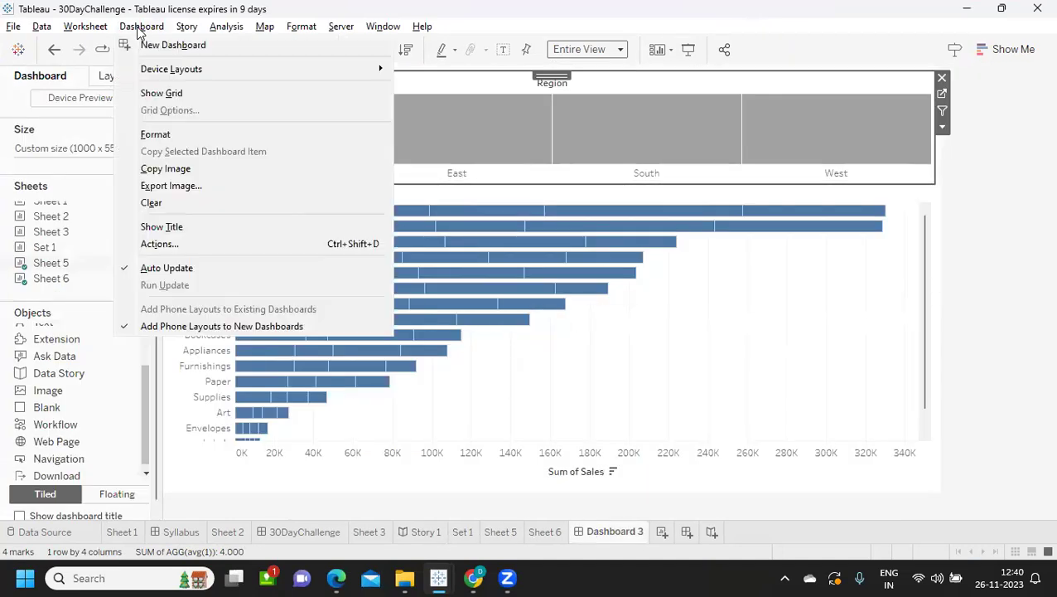
pyautogui.click(159, 243)
pyautogui.click(343, 373)
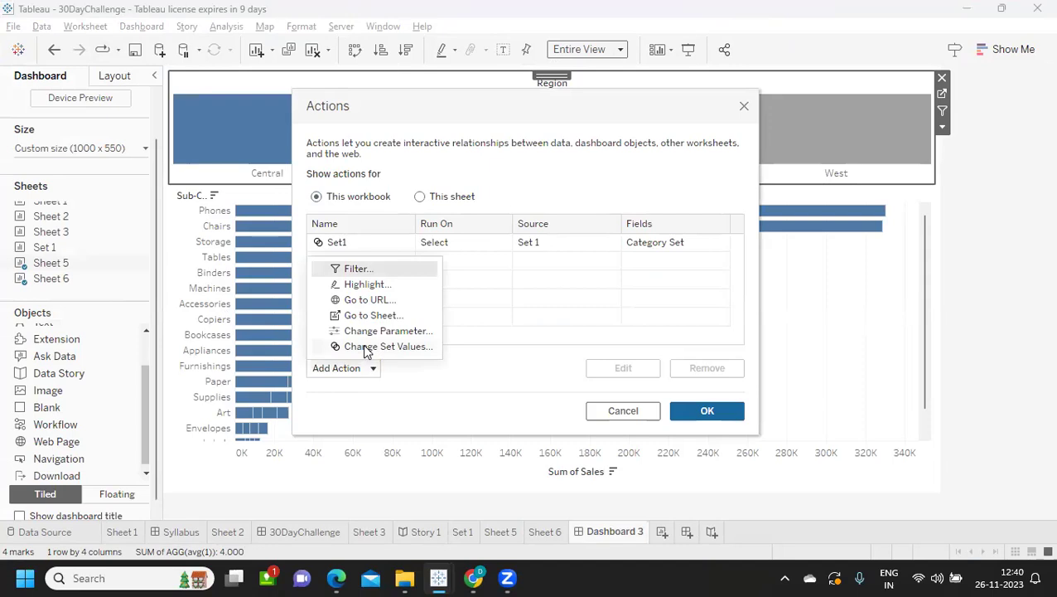
pyautogui.click(365, 347)
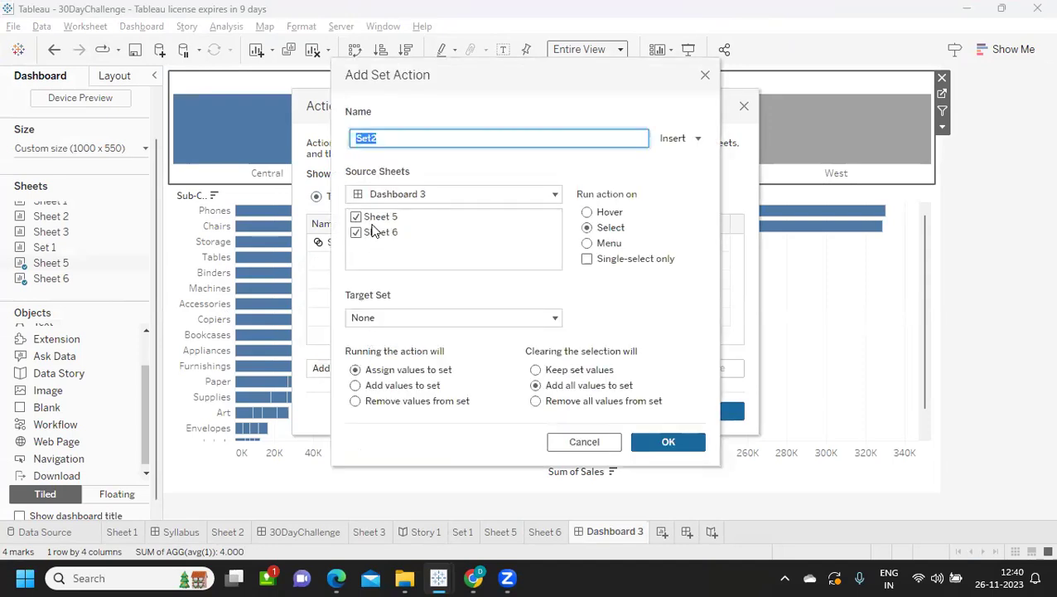
pyautogui.click(592, 264)
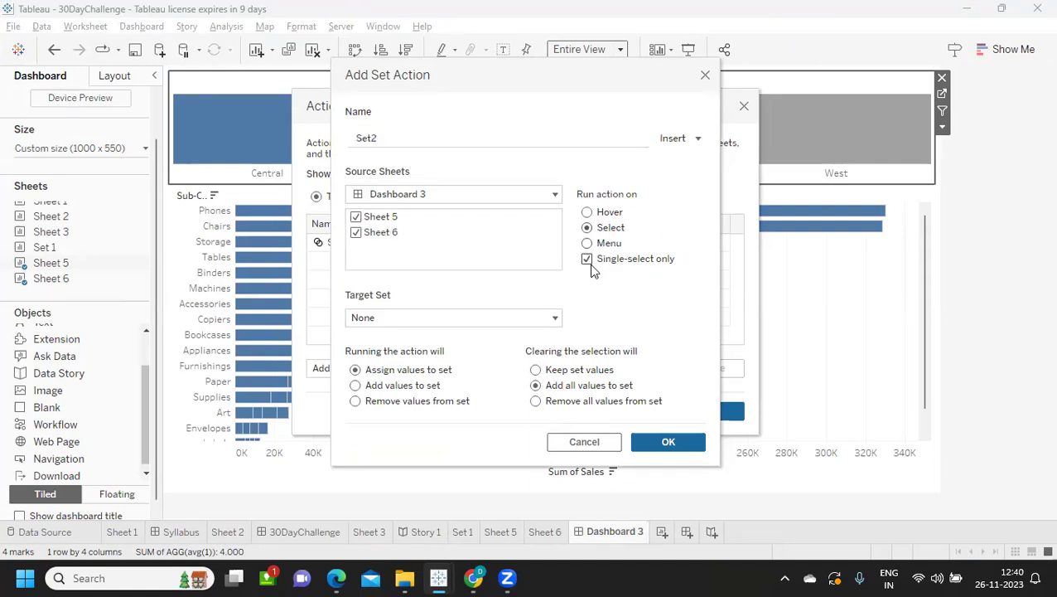
# Step: Target the set action at Region Set, remove all values from the set on clearing the selection, and save the action
pyautogui.click(415, 324)
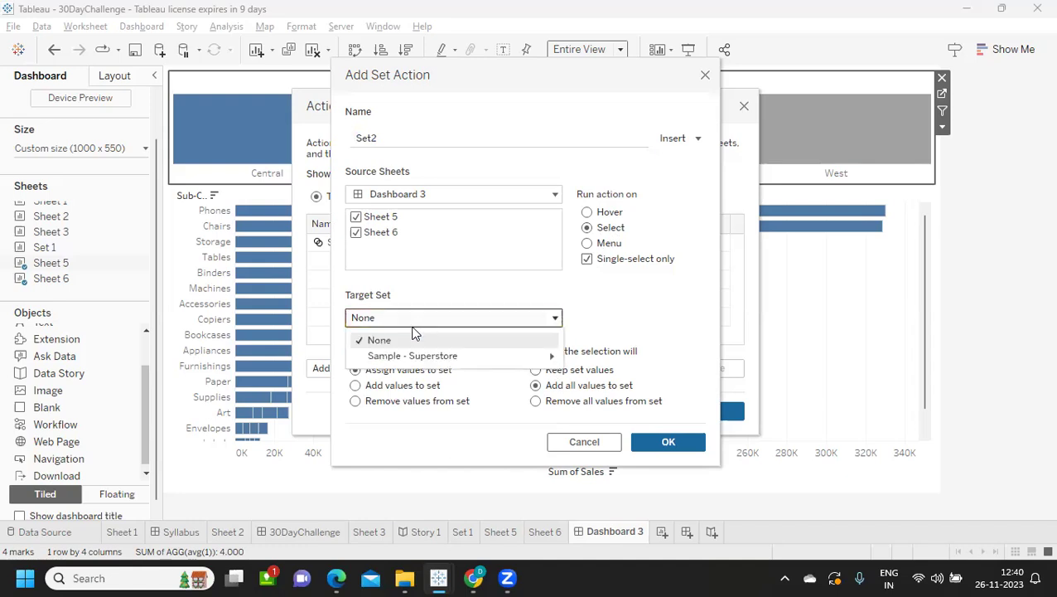
pyautogui.moveTo(419, 357)
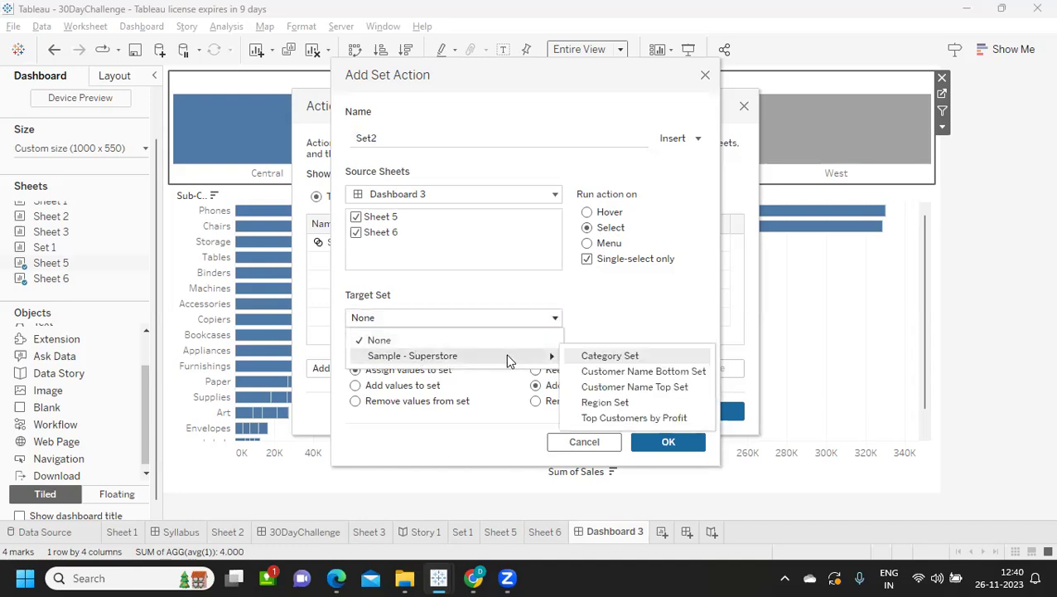
pyautogui.click(656, 405)
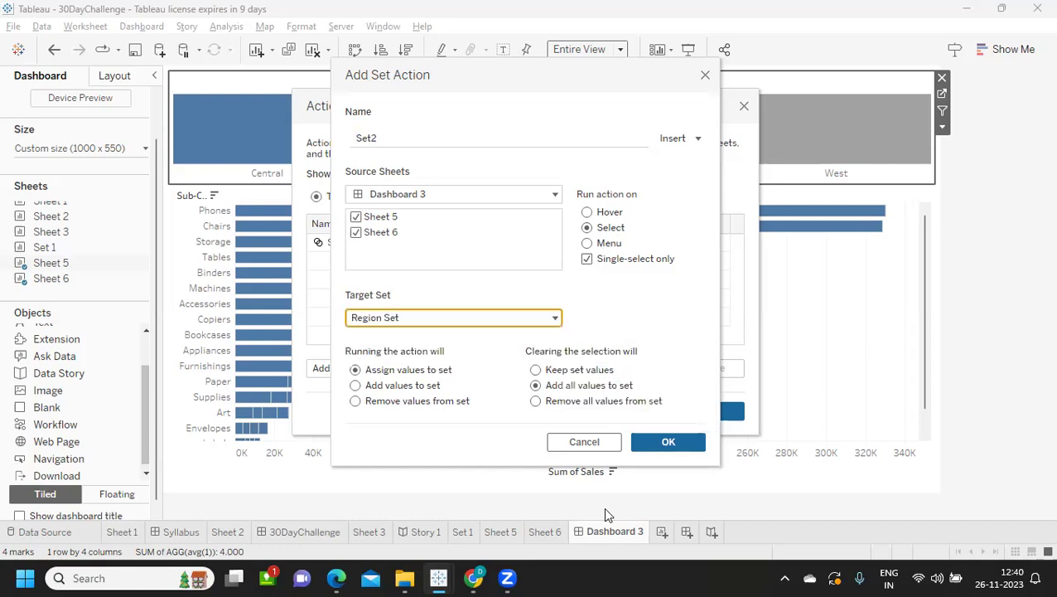
pyautogui.click(536, 401)
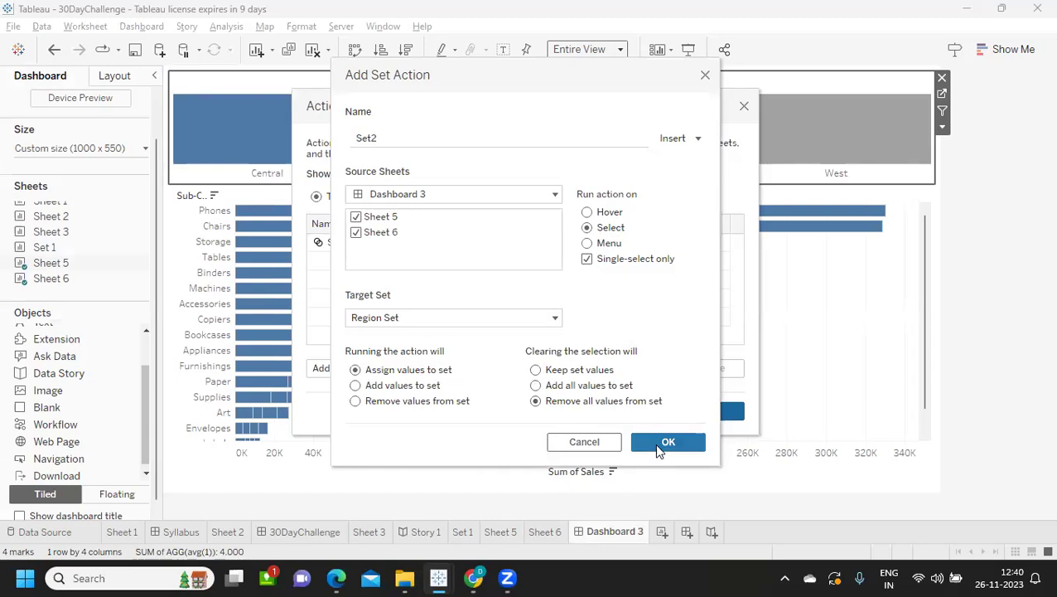
pyautogui.click(659, 445)
pyautogui.click(693, 420)
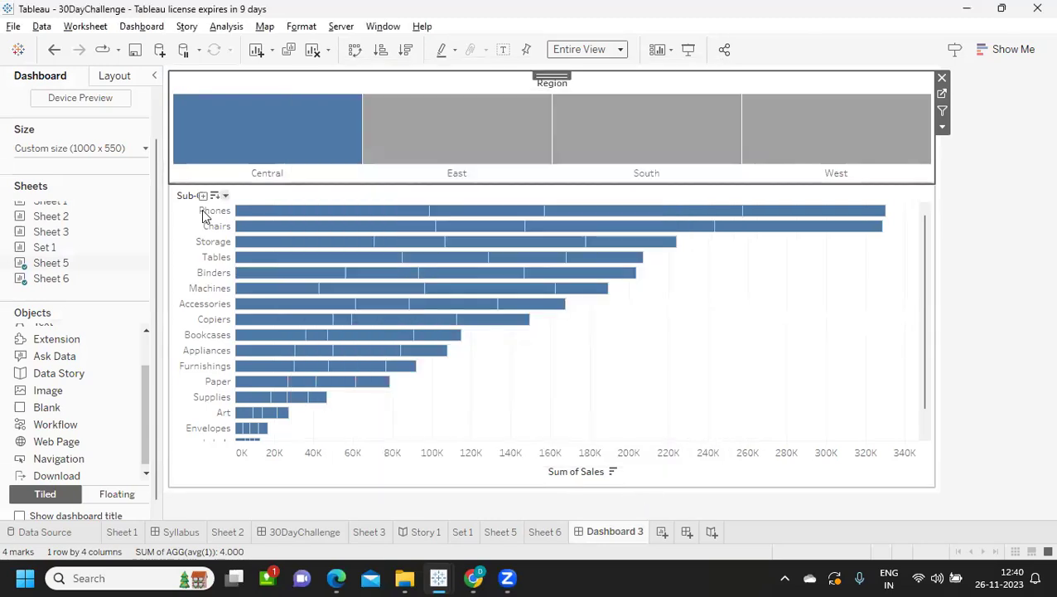
# Step: Select the East, Central, South and West bars on the dashboard to test the set action
pyautogui.click(451, 123)
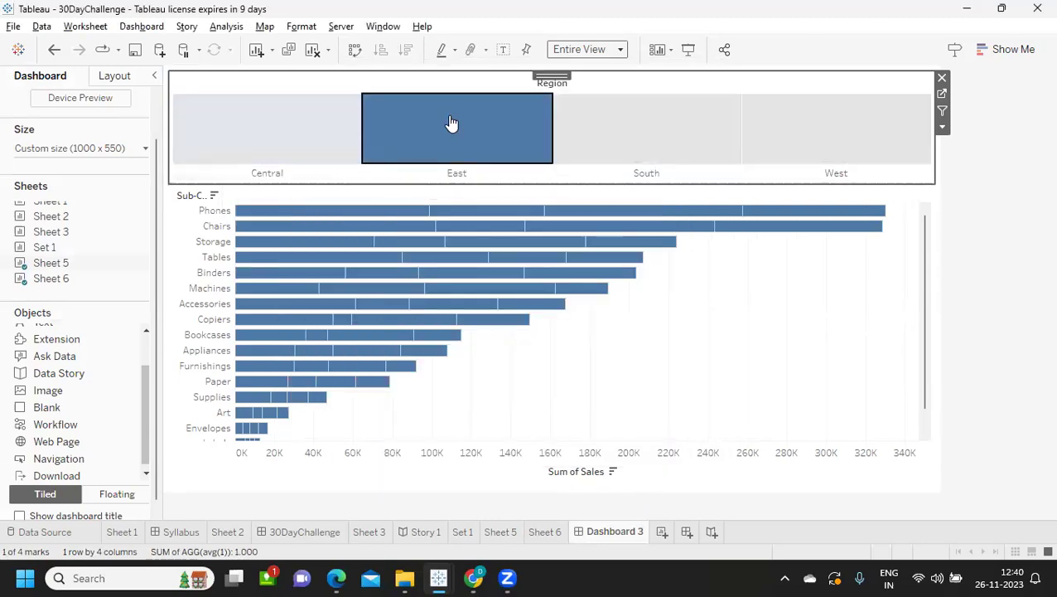
pyautogui.click(406, 130)
pyautogui.click(232, 137)
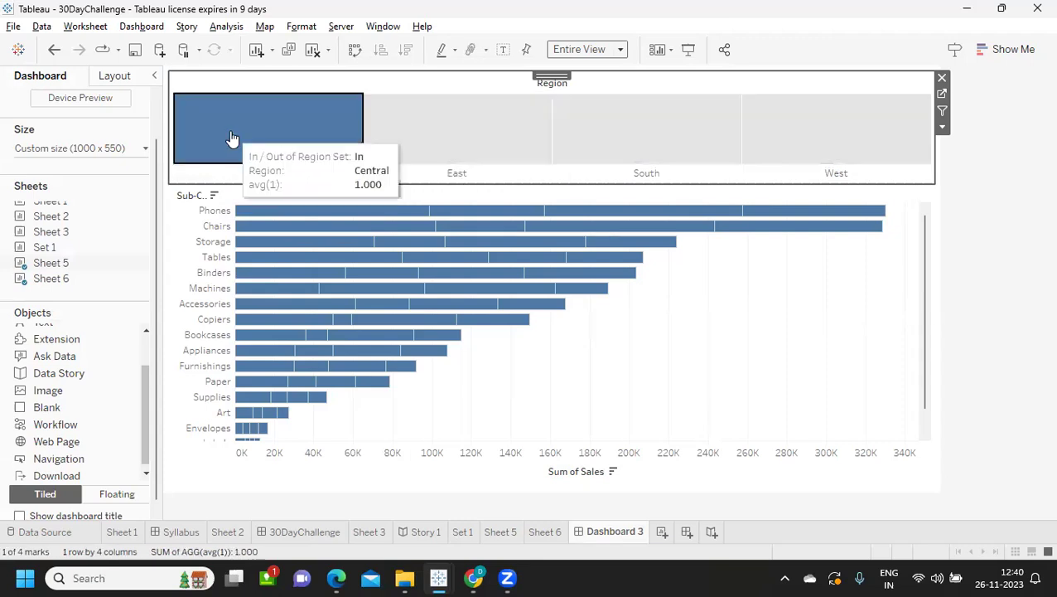
pyautogui.click(413, 135)
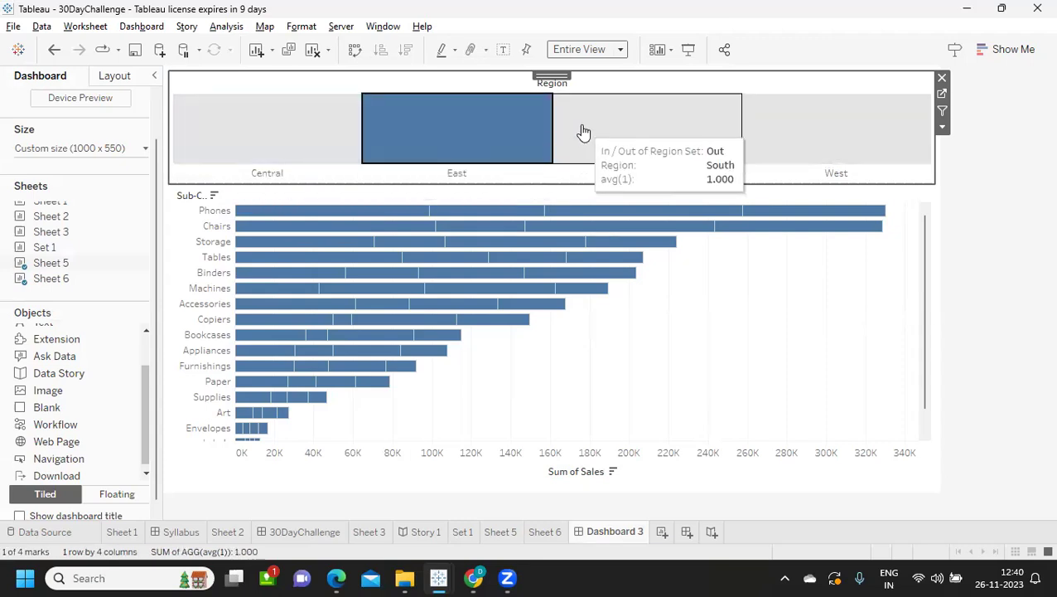
pyautogui.click(630, 129)
pyautogui.click(808, 128)
# Step: Filter the sub-category sales chart on Sheet 6 by Region Set and return to Dashboard 3
pyautogui.click(841, 336)
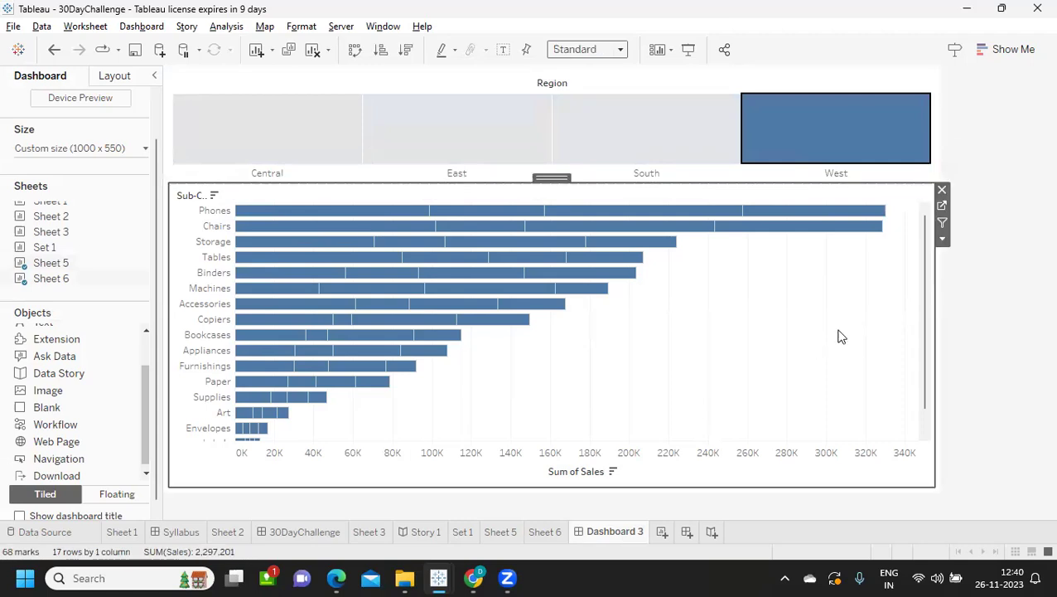
pyautogui.click(942, 205)
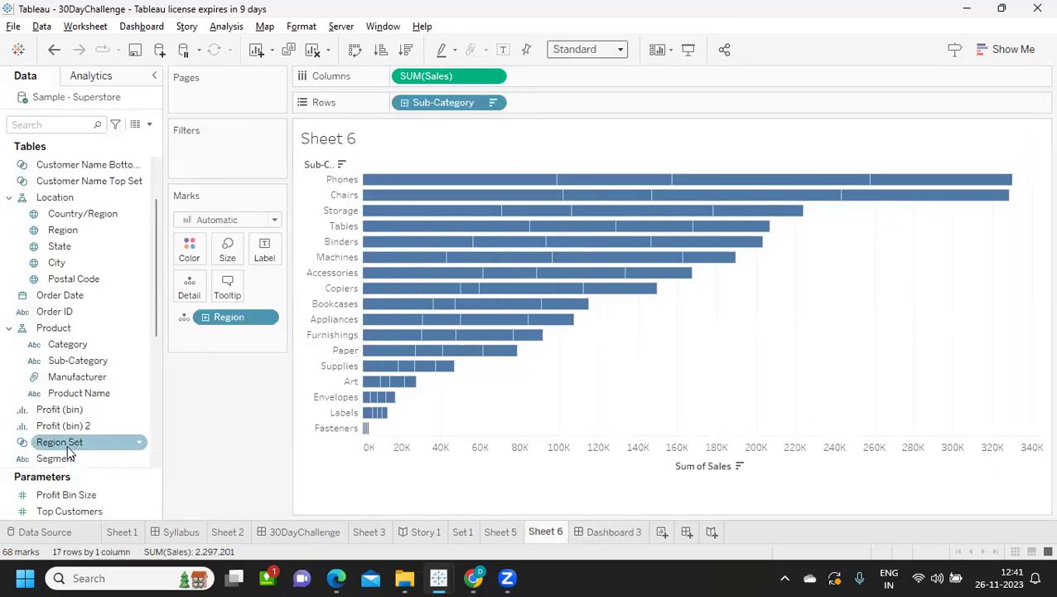
pyautogui.moveTo(60, 452); pyautogui.dragTo(154, 217)
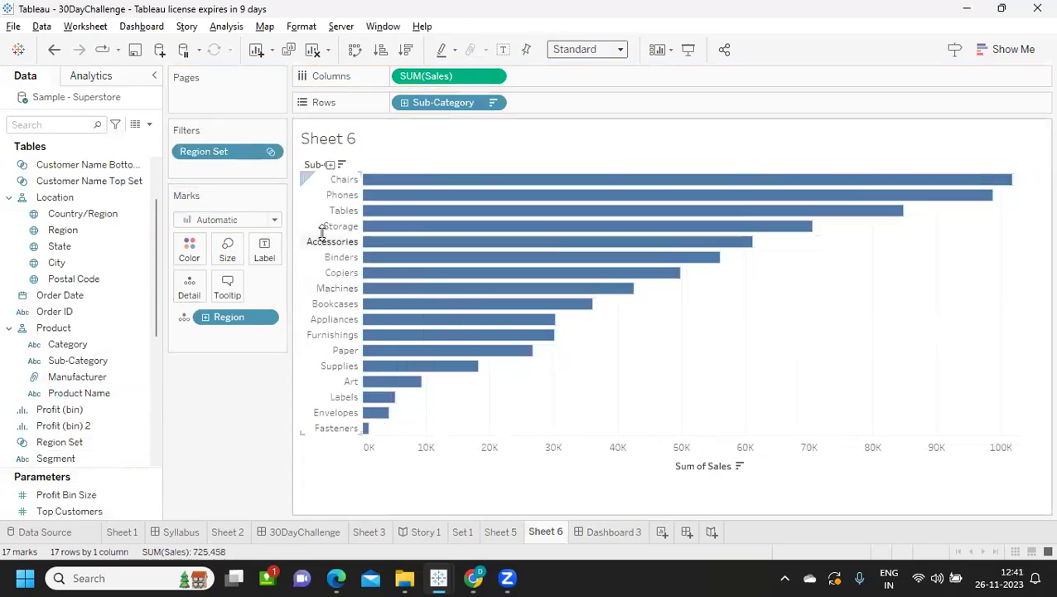
pyautogui.click(623, 536)
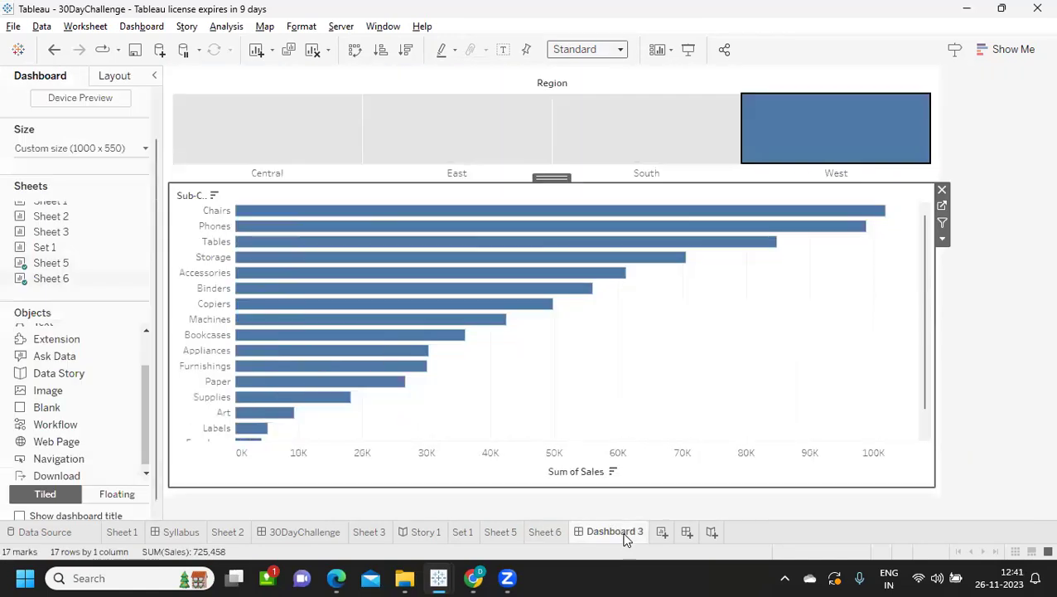
# Step: Select the Central, East and South bars in turn to check how the filtered sub-category sales chart responds
pyautogui.click(263, 138)
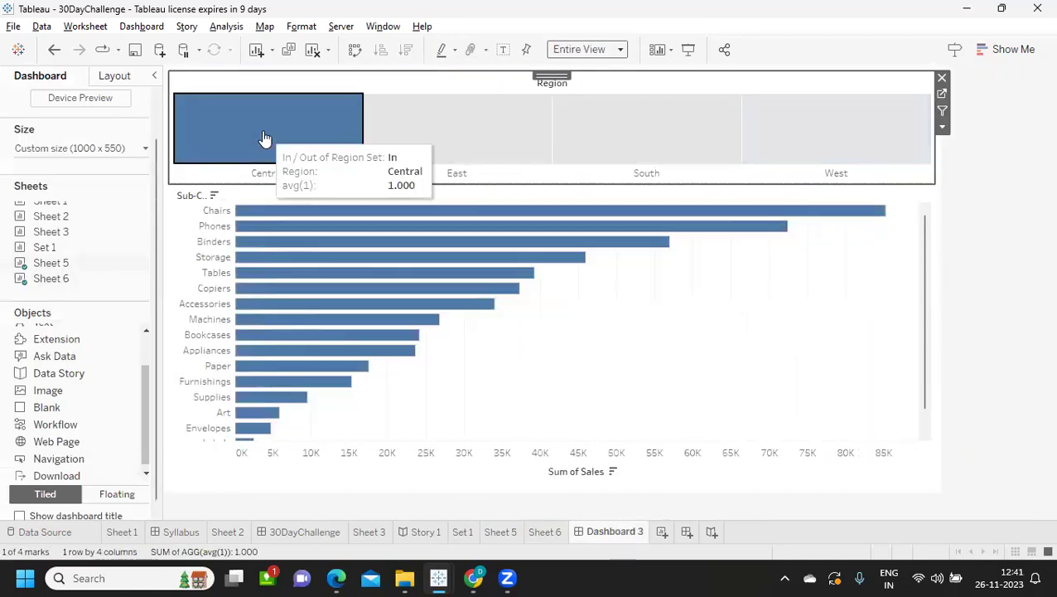
pyautogui.click(440, 126)
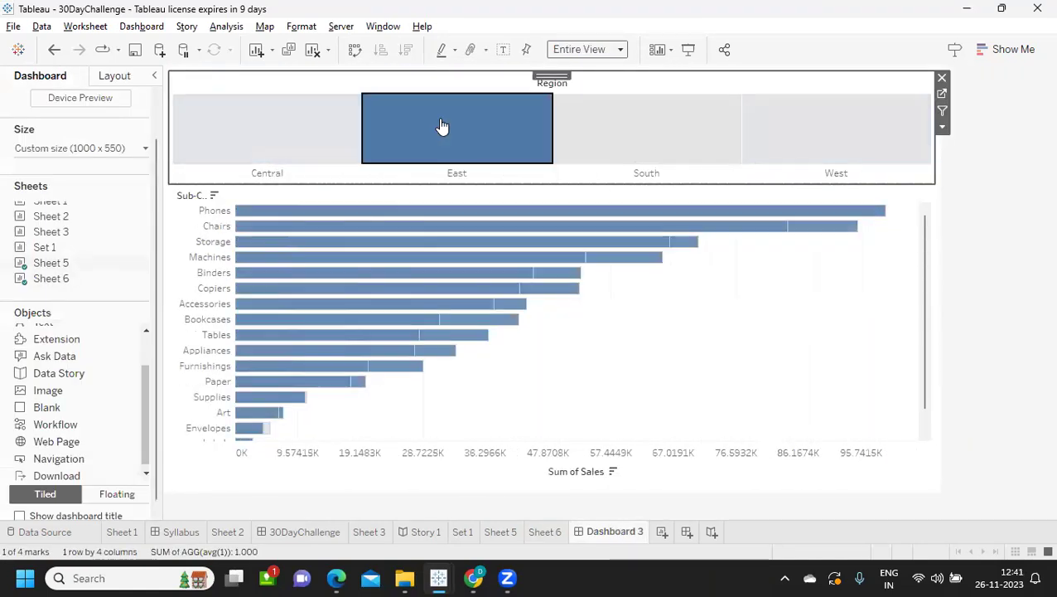
pyautogui.click(713, 114)
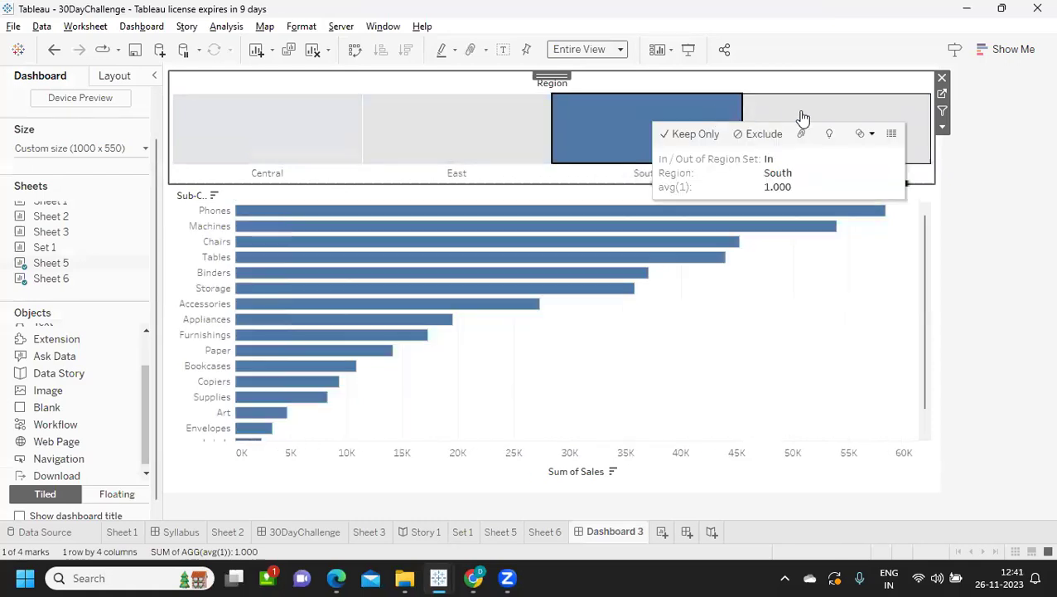
# Step: Select the West region bar and turn on mark labels for the sub-category sales chart
pyautogui.click(824, 116)
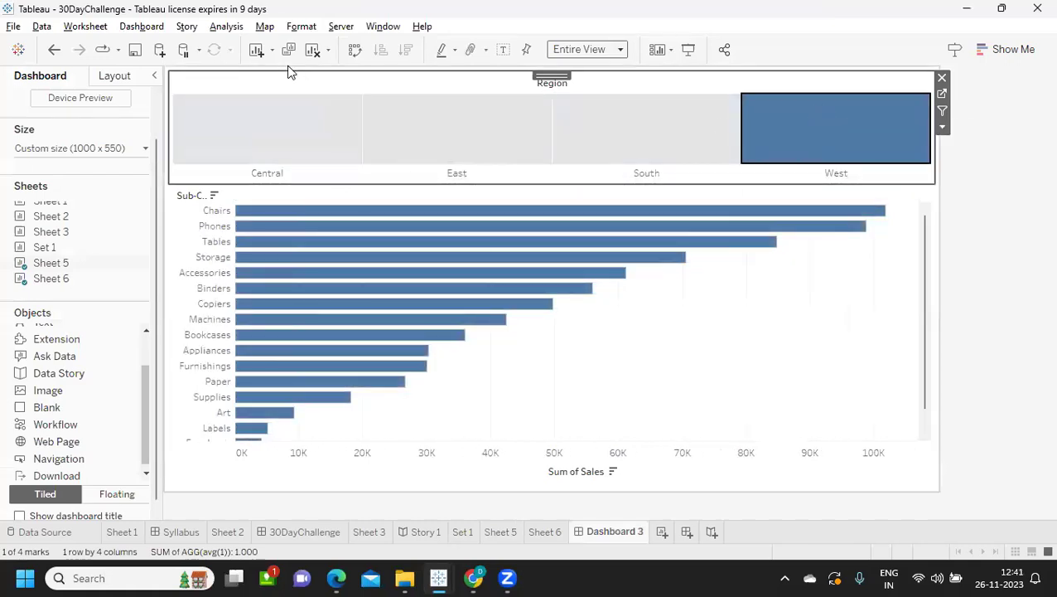
pyautogui.click(501, 52)
pyautogui.click(733, 376)
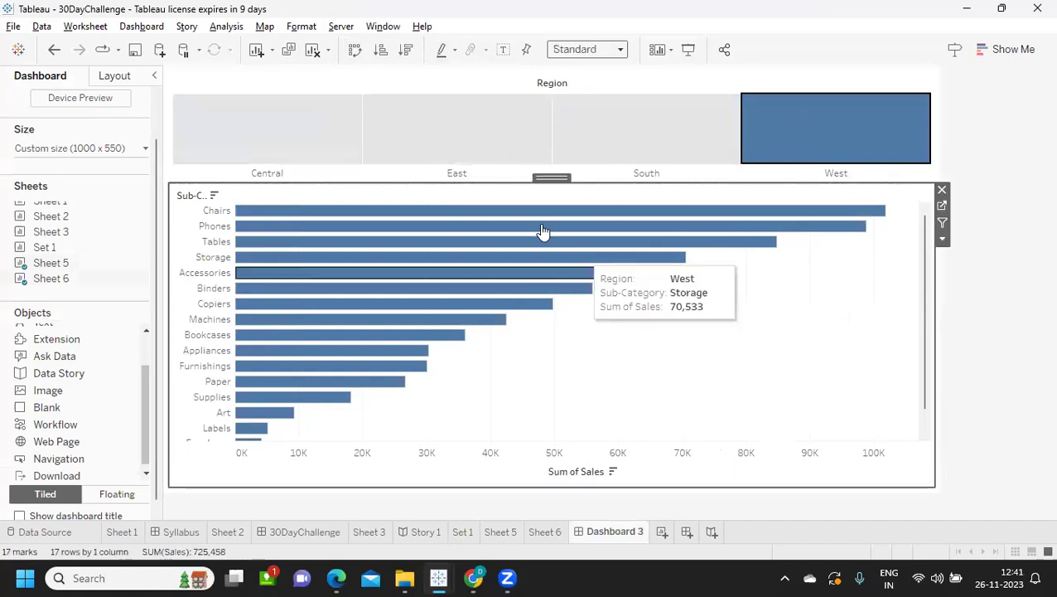
pyautogui.click(502, 51)
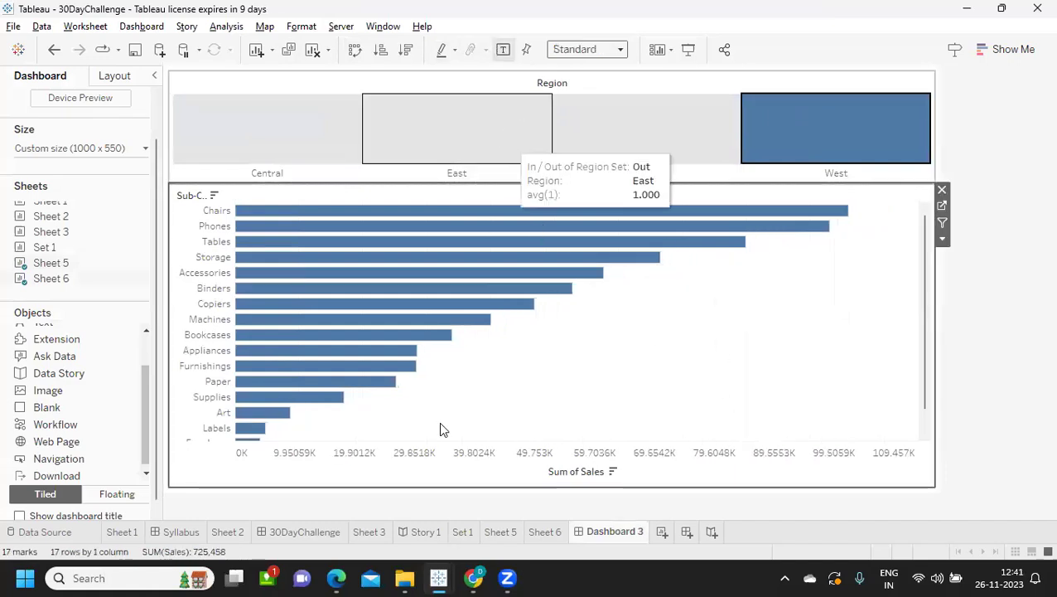
# Step: Select the Central, East, South and West bars in turn to check the labelled sub-category sales chart
pyautogui.click(217, 136)
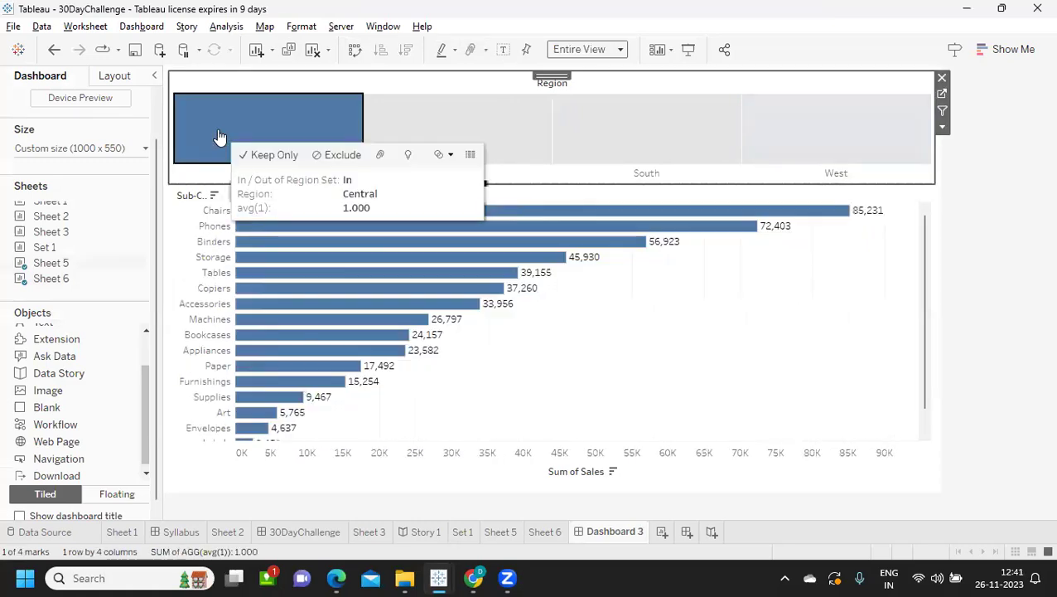
pyautogui.click(440, 124)
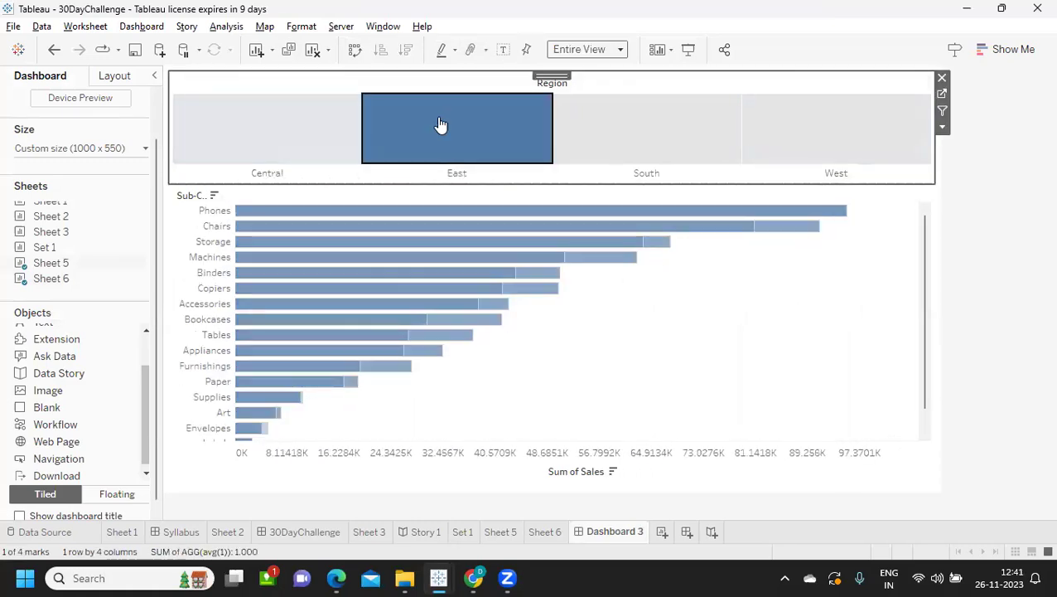
pyautogui.click(641, 118)
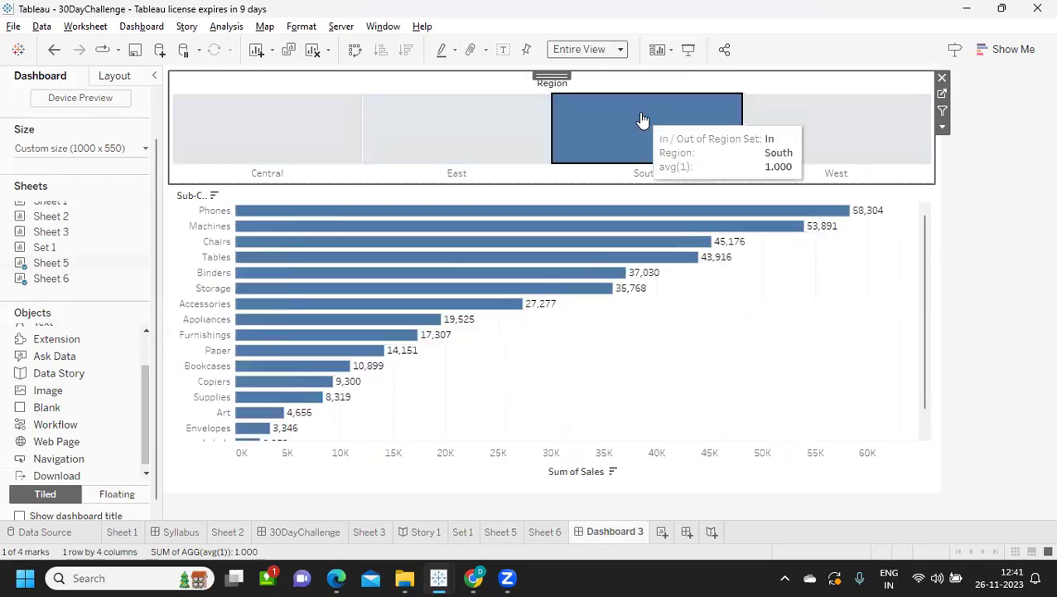
pyautogui.click(752, 151)
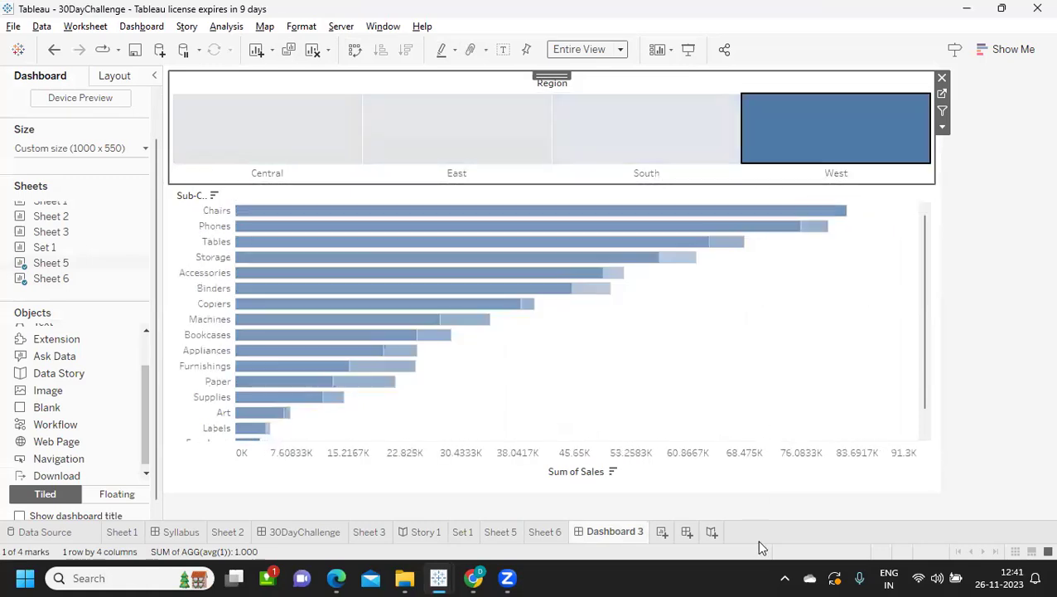
# Step: Hide all sheets used in Dashboard 3 and clear the West selection on the region bars
pyautogui.rightClick(633, 536)
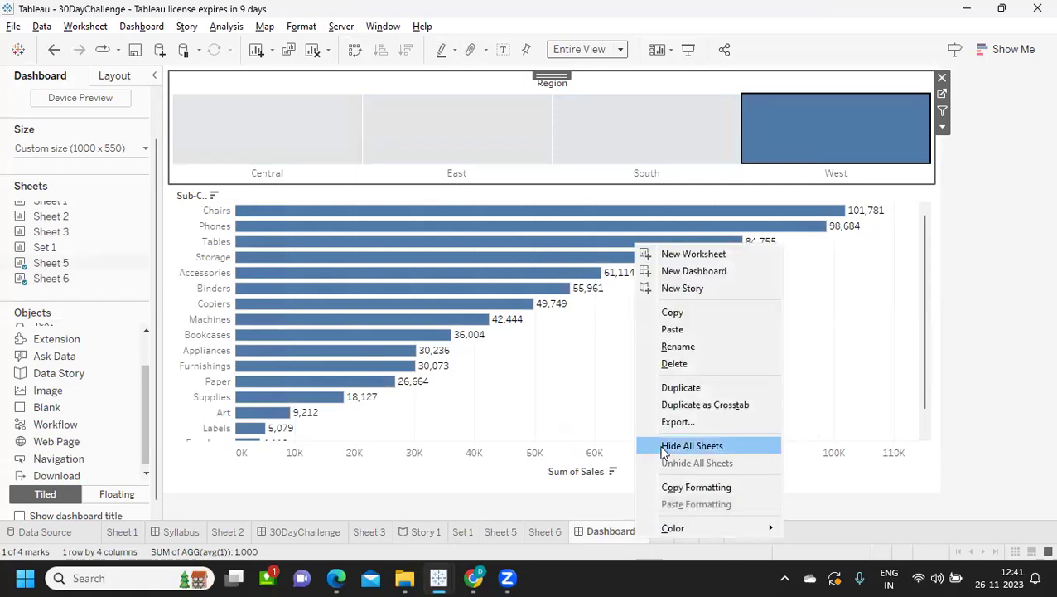
pyautogui.click(691, 446)
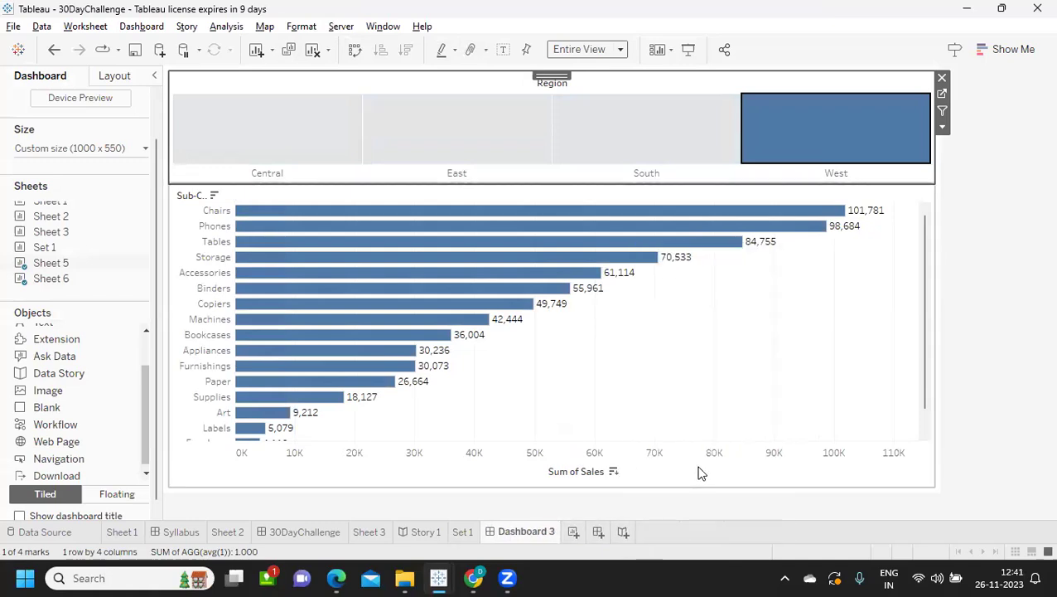
pyautogui.click(688, 327)
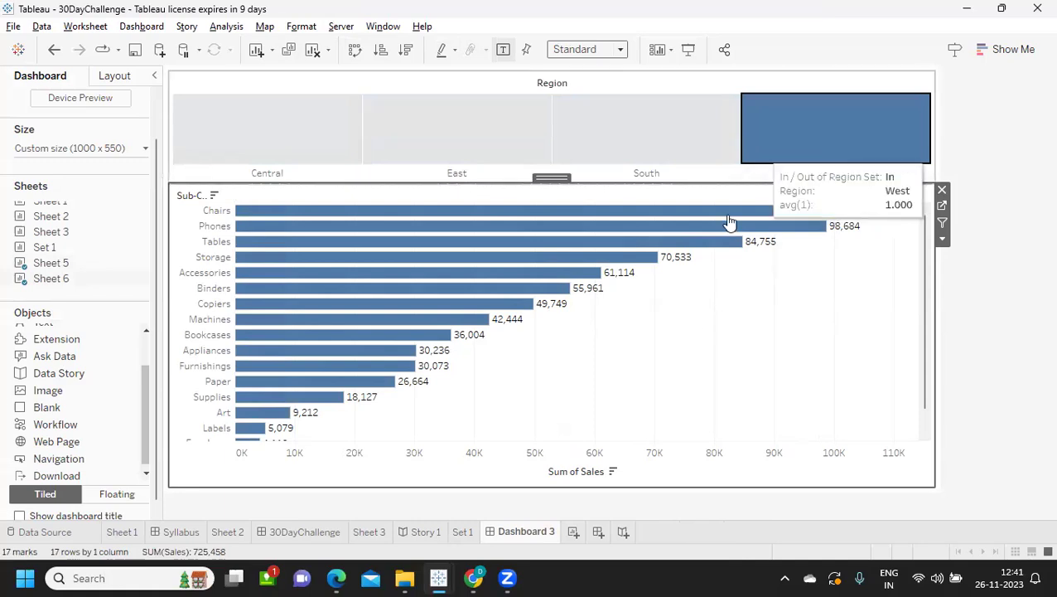
pyautogui.press('Delete')
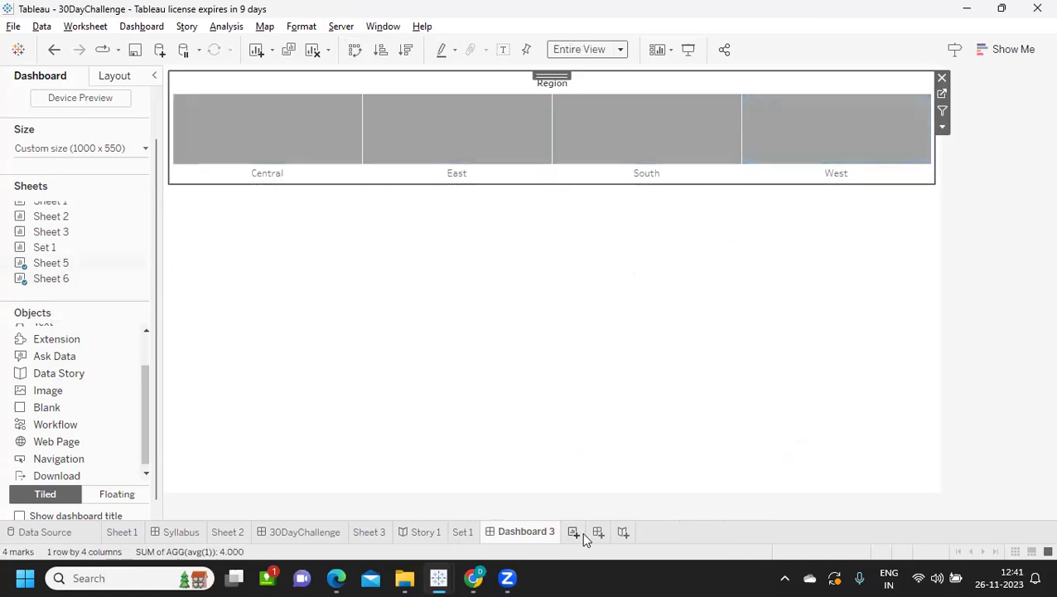
# Step: Create a new worksheet with Category on Columns and fit it to Entire View
pyautogui.click(573, 532)
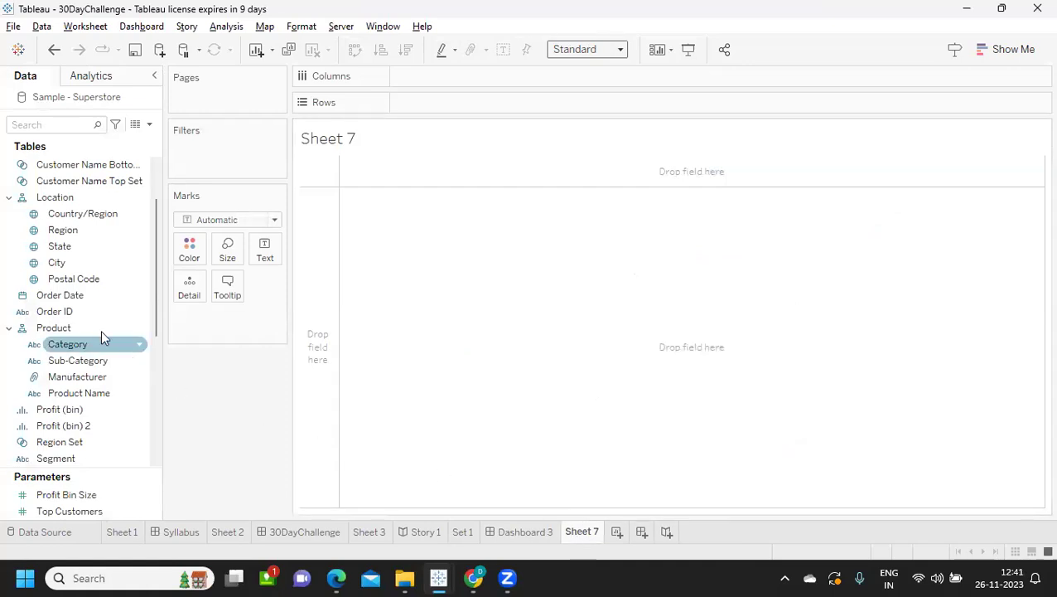
pyautogui.click(72, 126)
pyautogui.write('ca')
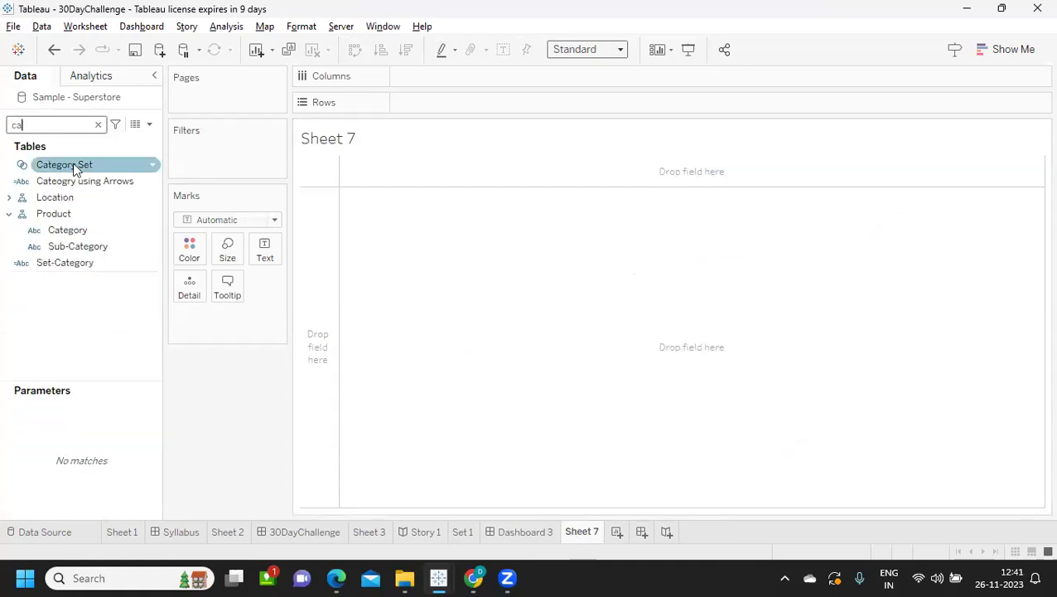
pyautogui.moveTo(66, 229); pyautogui.dragTo(477, 75)
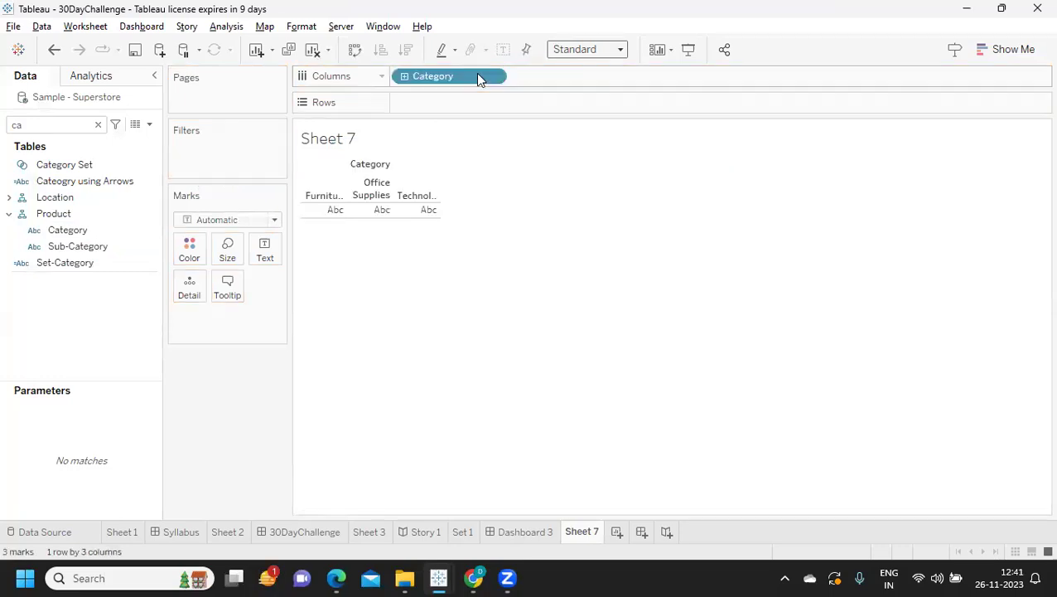
pyautogui.click(595, 51)
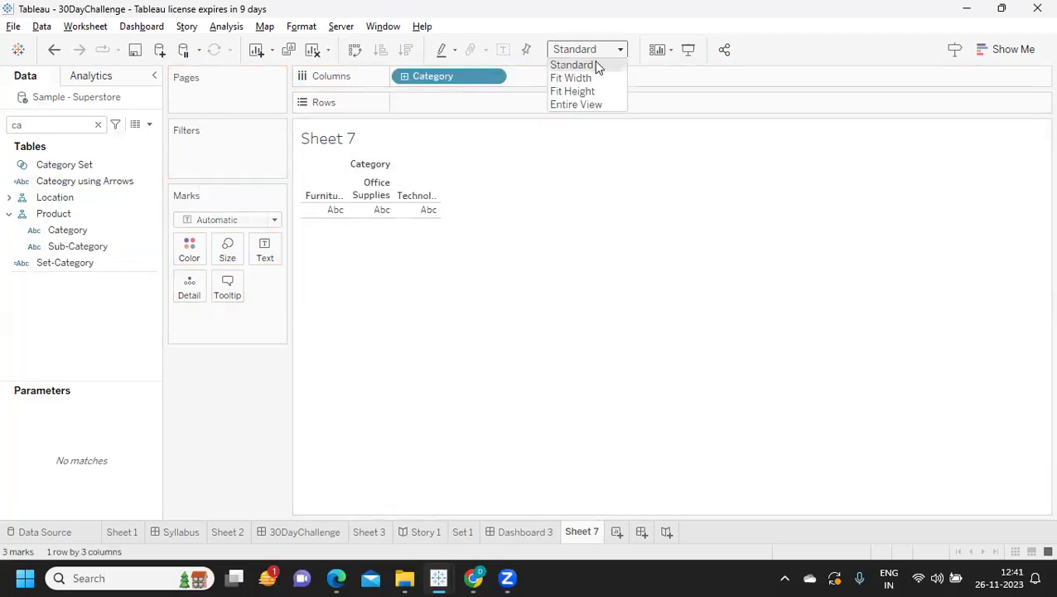
pyautogui.click(599, 104)
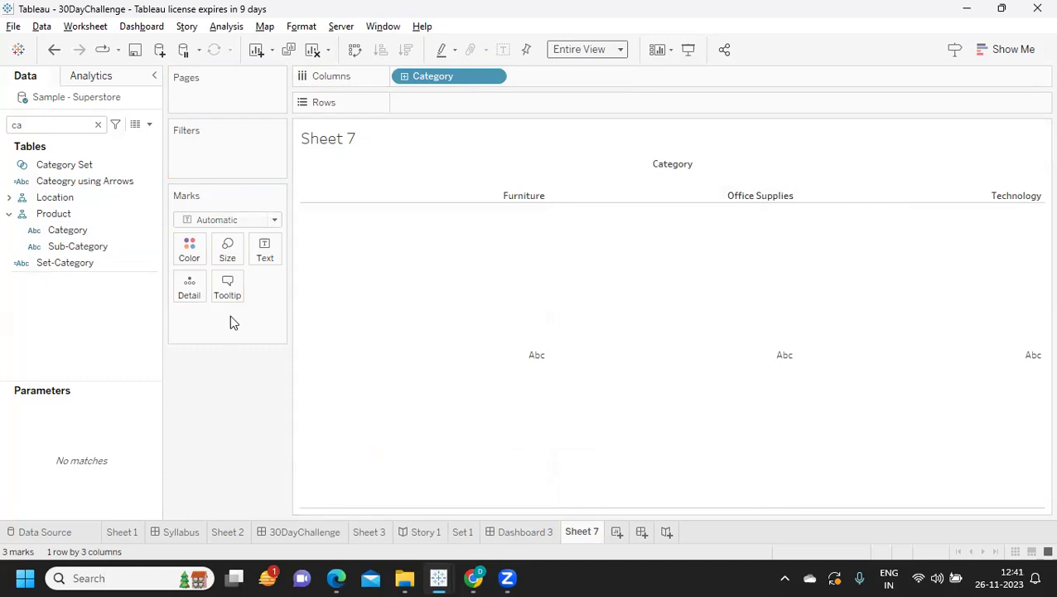
# Step: Change the mark type to Shape and assign Category to Shape
pyautogui.click(274, 220)
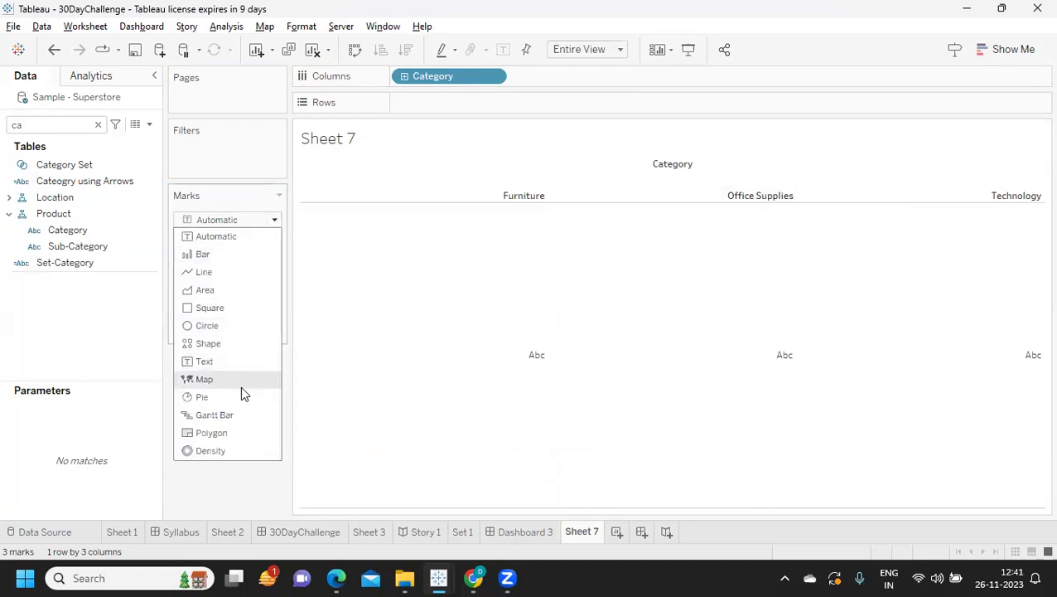
pyautogui.click(252, 350)
pyautogui.moveTo(70, 232); pyautogui.dragTo(266, 298)
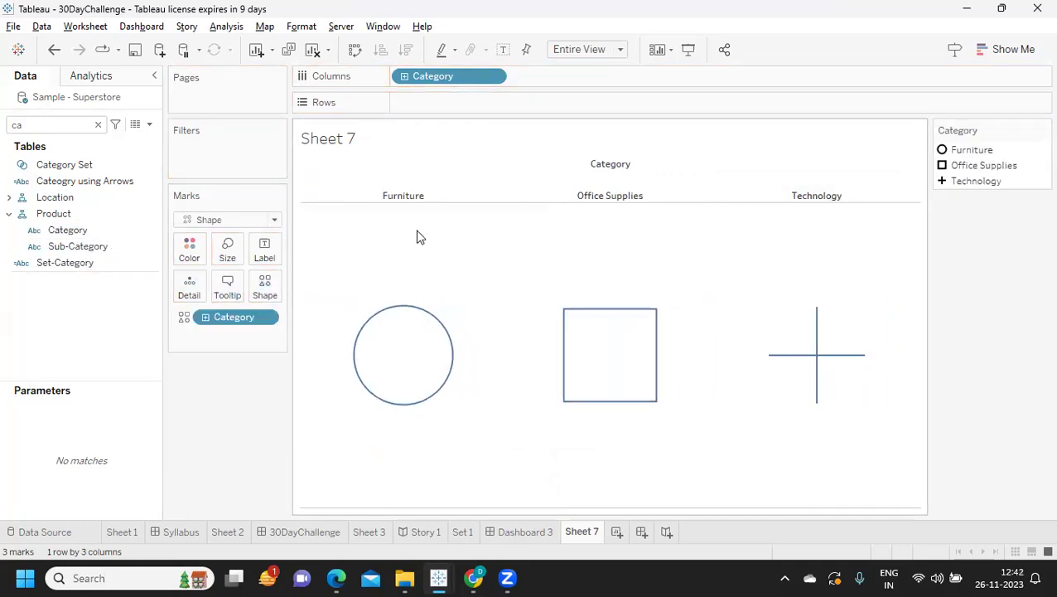
# Step: Assign My Images shapes, bar chart for Furniture, line chart for Office Supplies and home icon for Technology, and hide the Category header
pyautogui.click(271, 290)
pyautogui.click(630, 153)
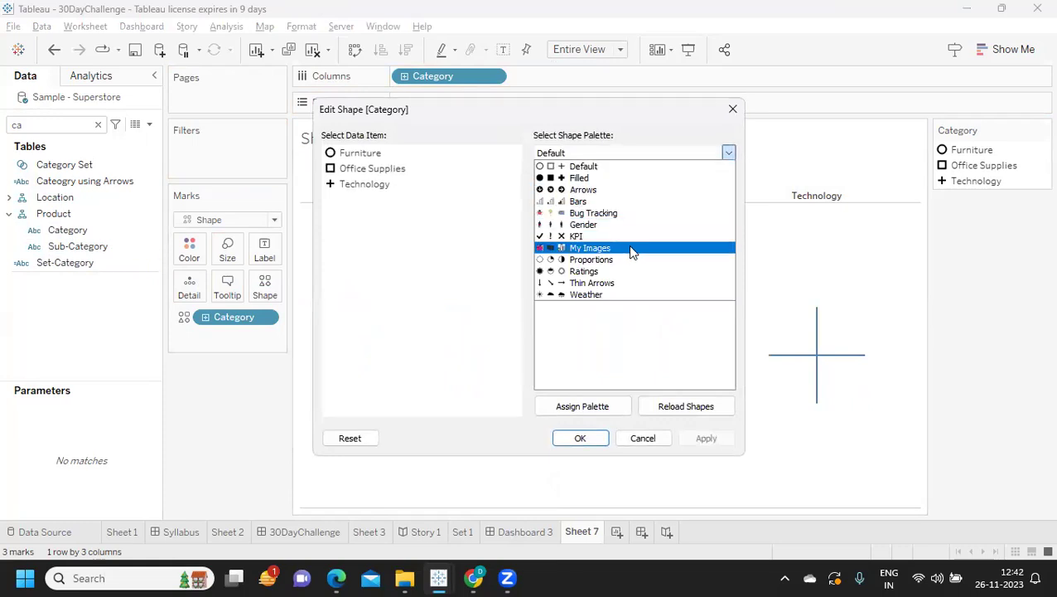
pyautogui.click(628, 247)
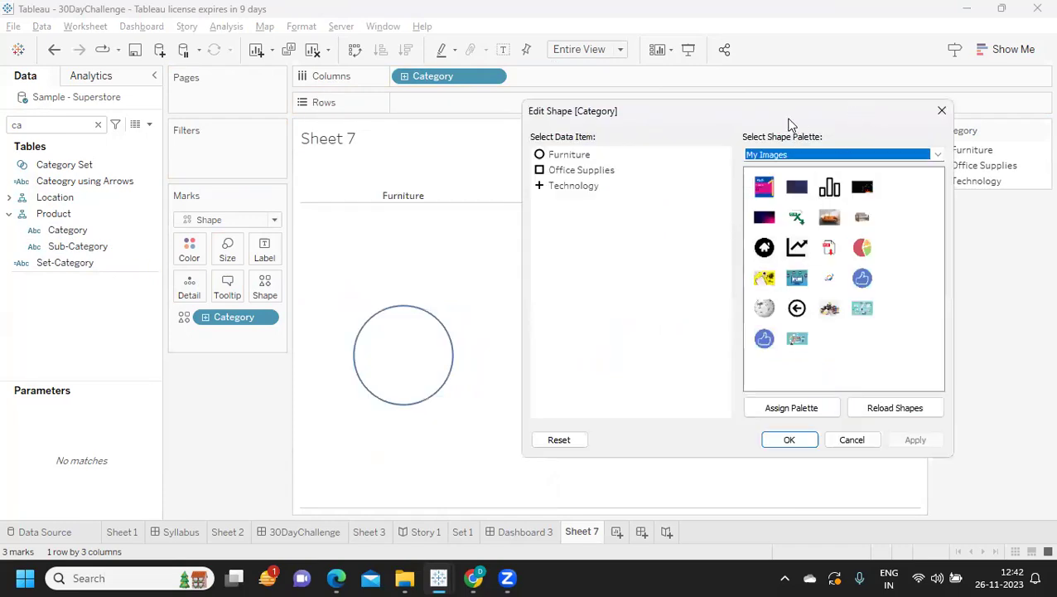
pyautogui.click(960, 208)
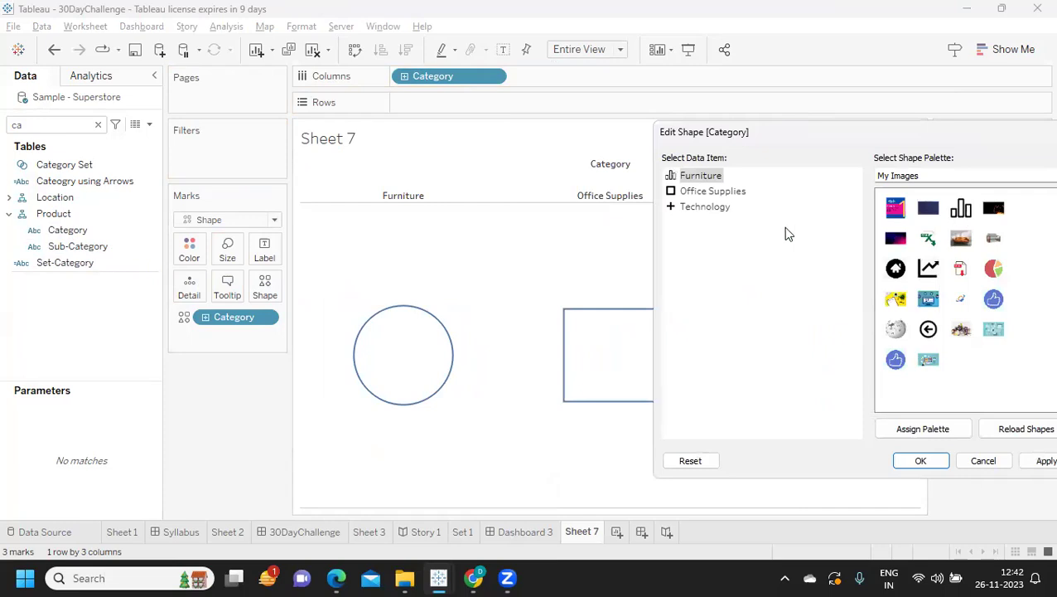
pyautogui.click(709, 192)
pyautogui.click(928, 267)
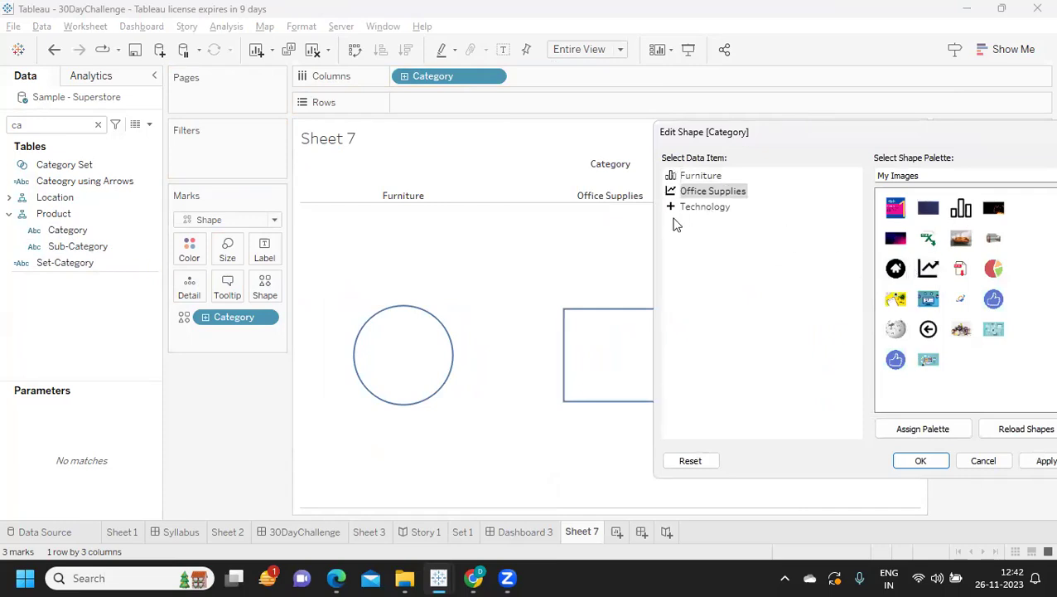
pyautogui.click(684, 209)
pyautogui.click(894, 270)
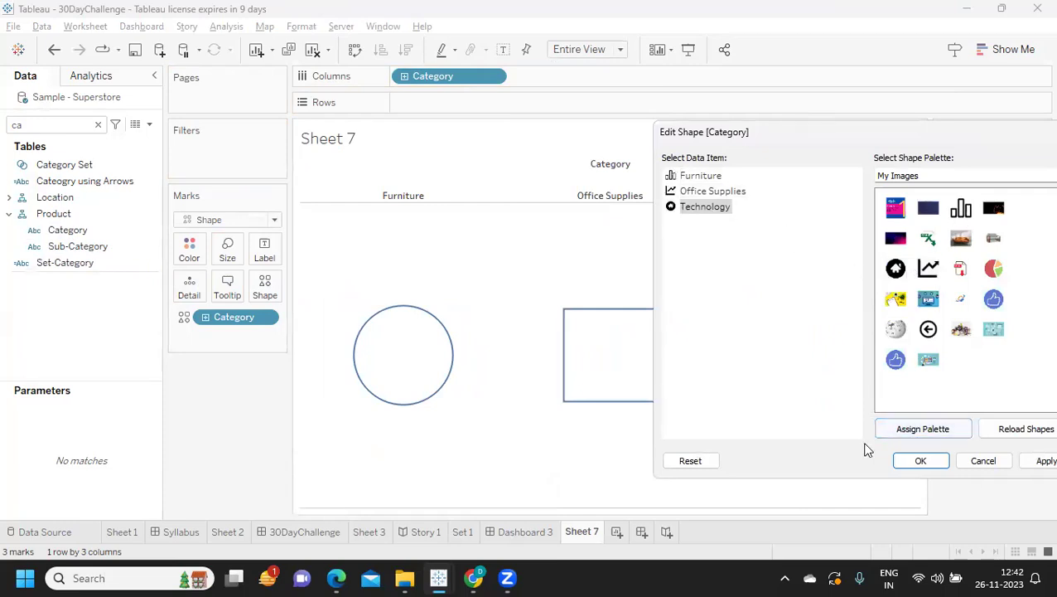
pyautogui.click(1044, 462)
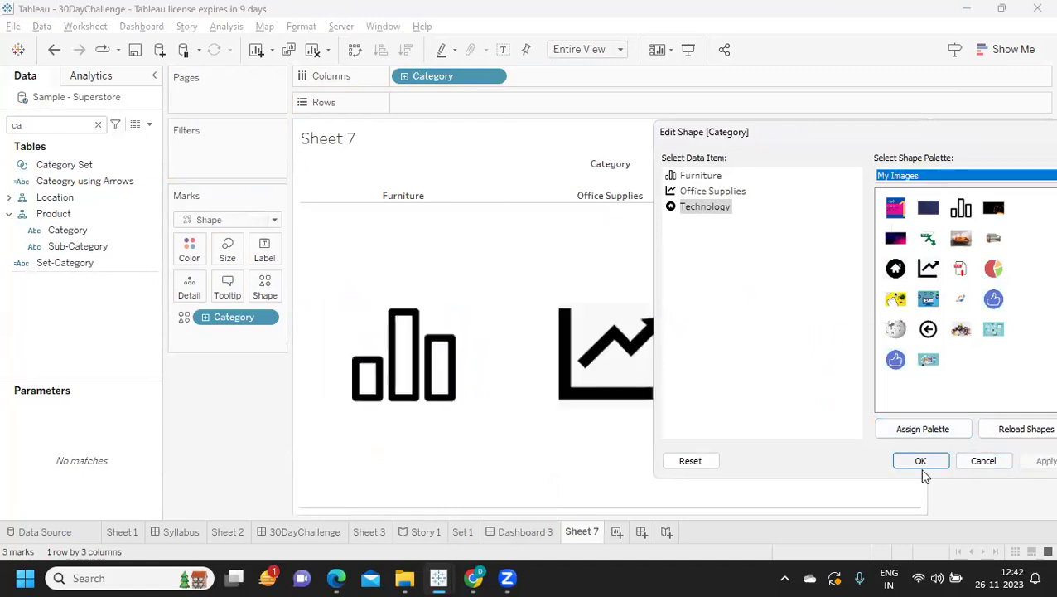
pyautogui.click(921, 462)
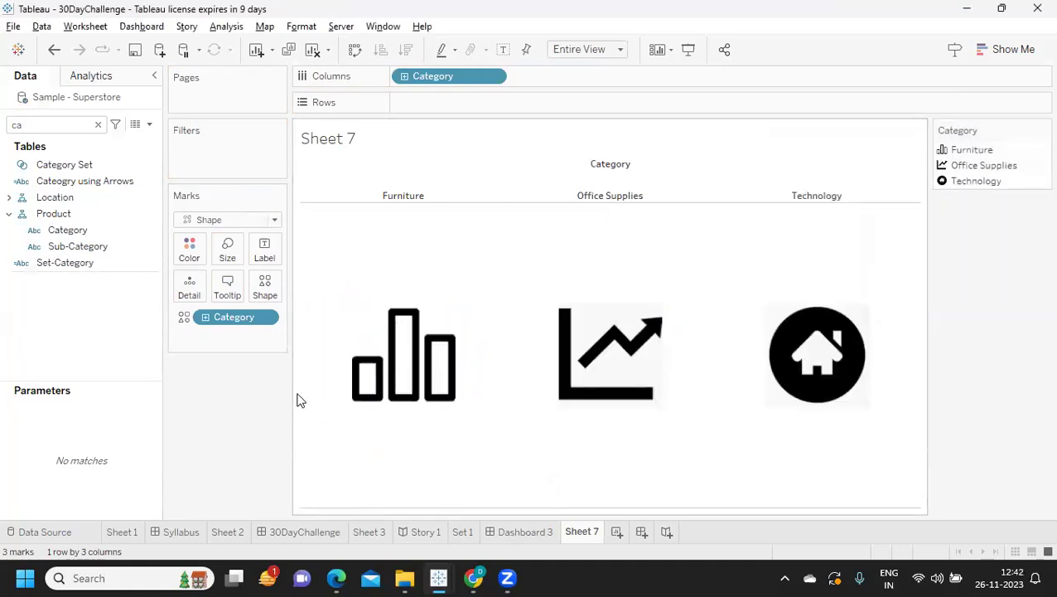
pyautogui.click(493, 78)
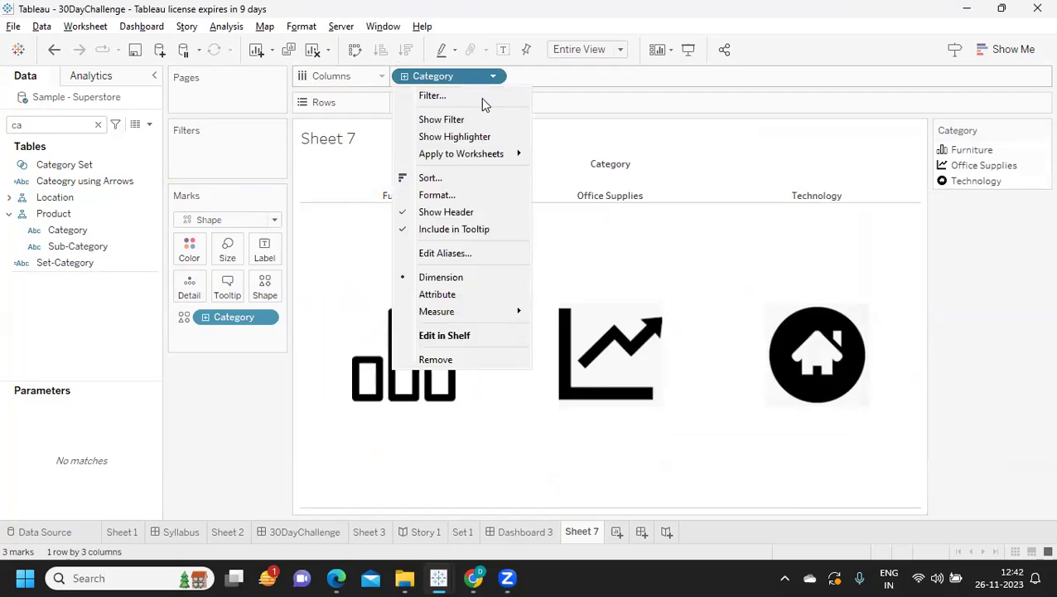
pyautogui.click(455, 211)
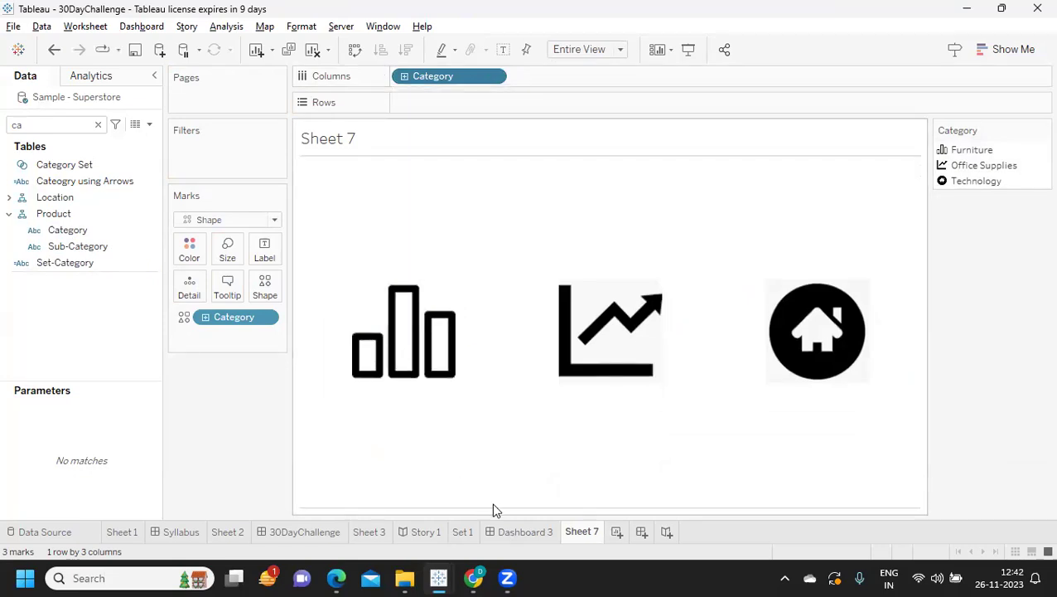
# Step: Create another worksheet charting Sales by Sub-Category, with the axes swapped to give vertical bars
pyautogui.click(616, 534)
pyautogui.moveTo(68, 246); pyautogui.dragTo(452, 104)
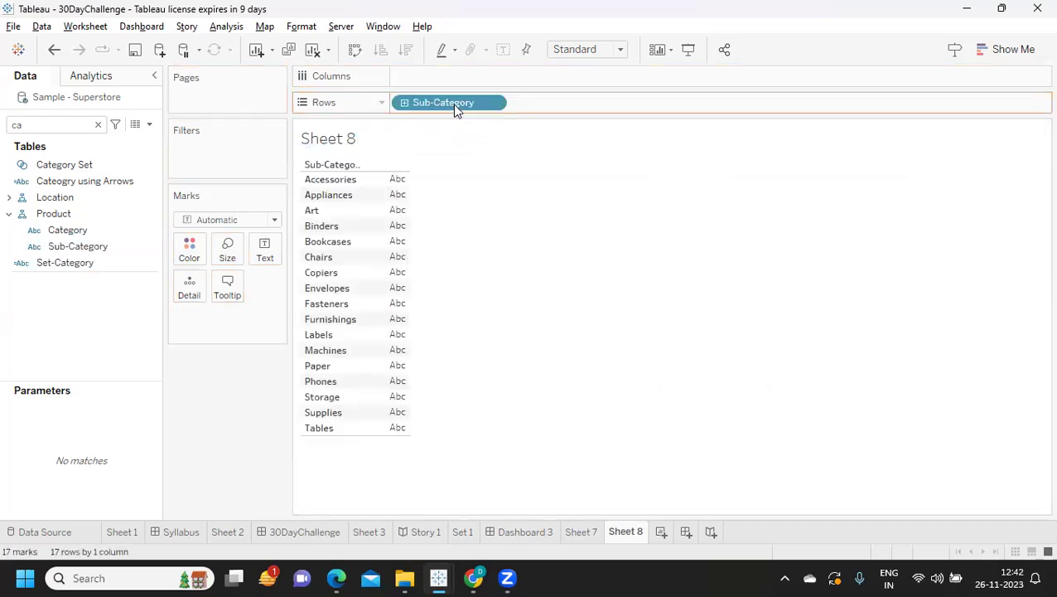
pyautogui.click(57, 125)
pyautogui.write('ca')
pyautogui.press('BackSpace')
pyautogui.press('BackSpace')
pyautogui.write('sa')
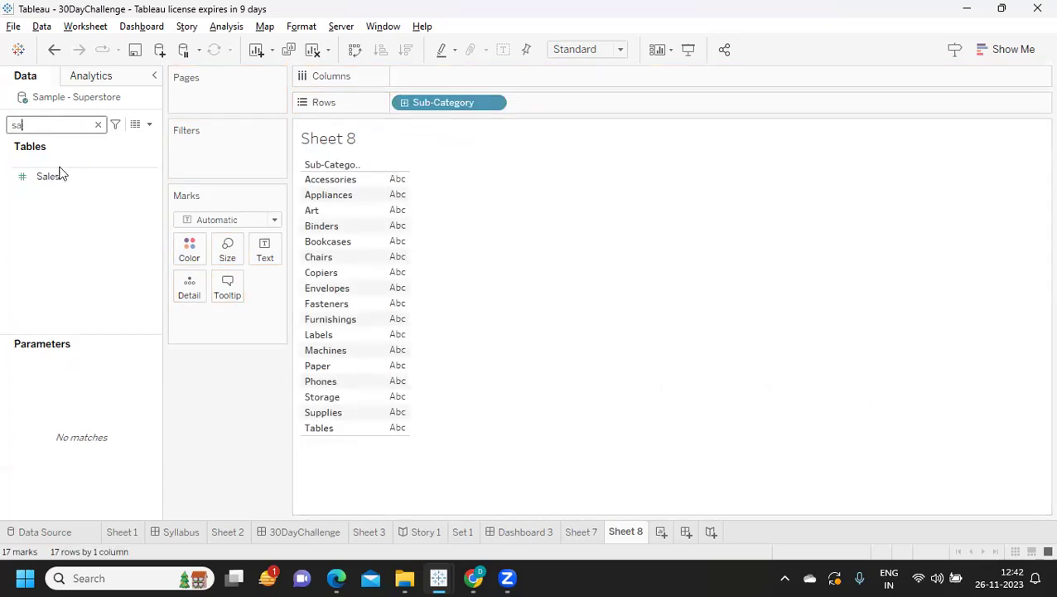
pyautogui.moveTo(60, 173); pyautogui.dragTo(449, 81)
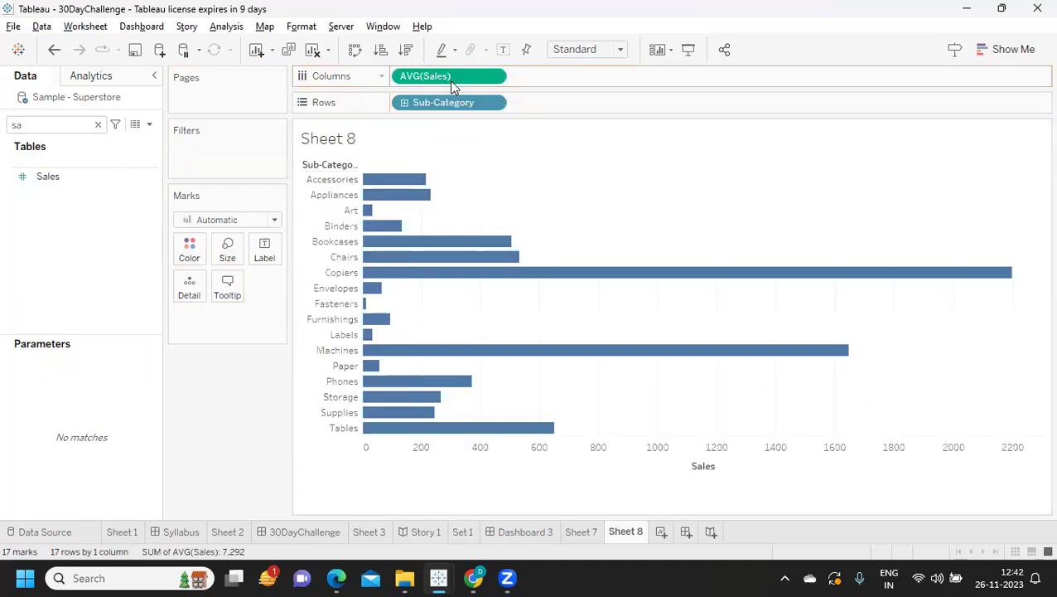
pyautogui.click(353, 50)
# Step: Change the Sales aggregation to Sum and sort the sub-categories in descending order of sales
pyautogui.click(405, 48)
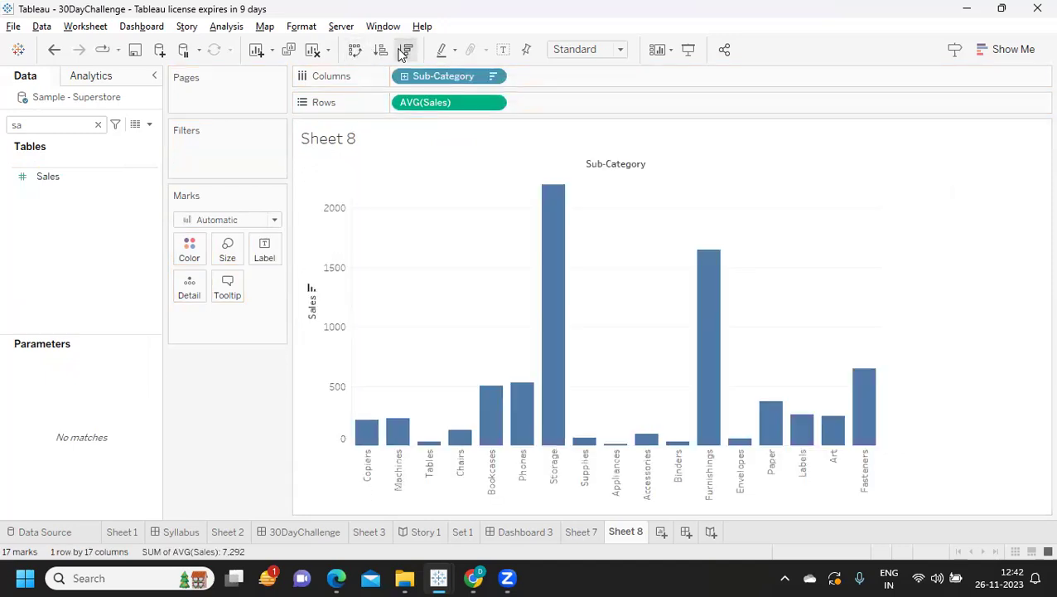
pyautogui.click(493, 104)
pyautogui.moveTo(521, 286)
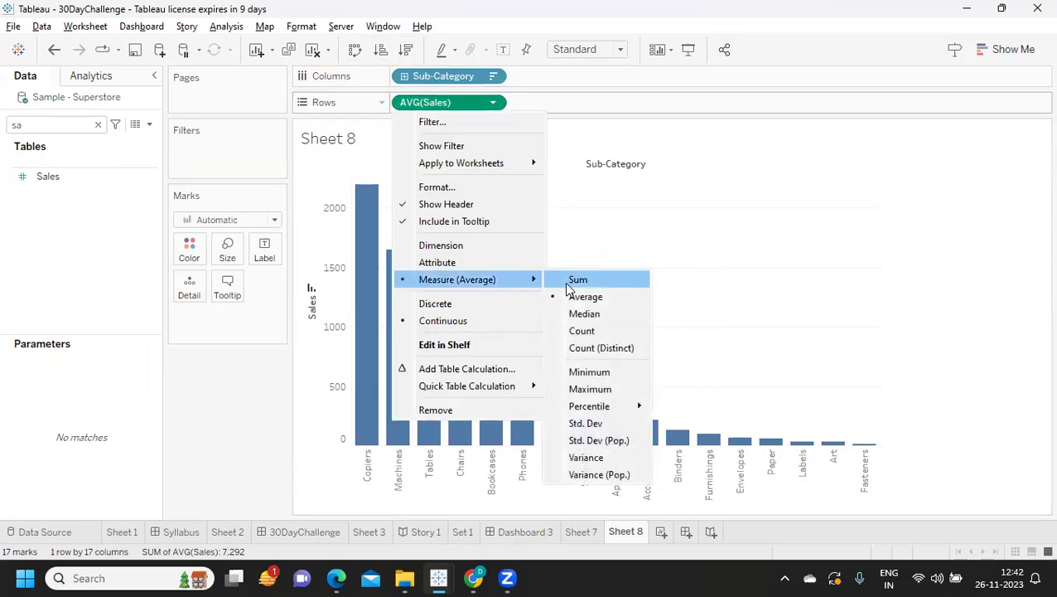
pyautogui.click(572, 282)
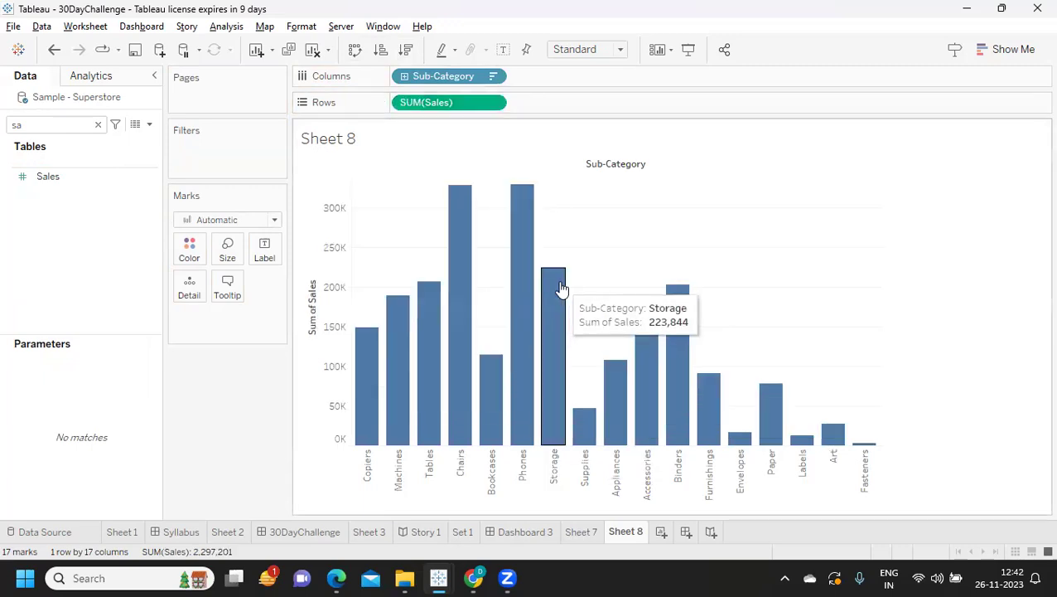
pyautogui.click(414, 52)
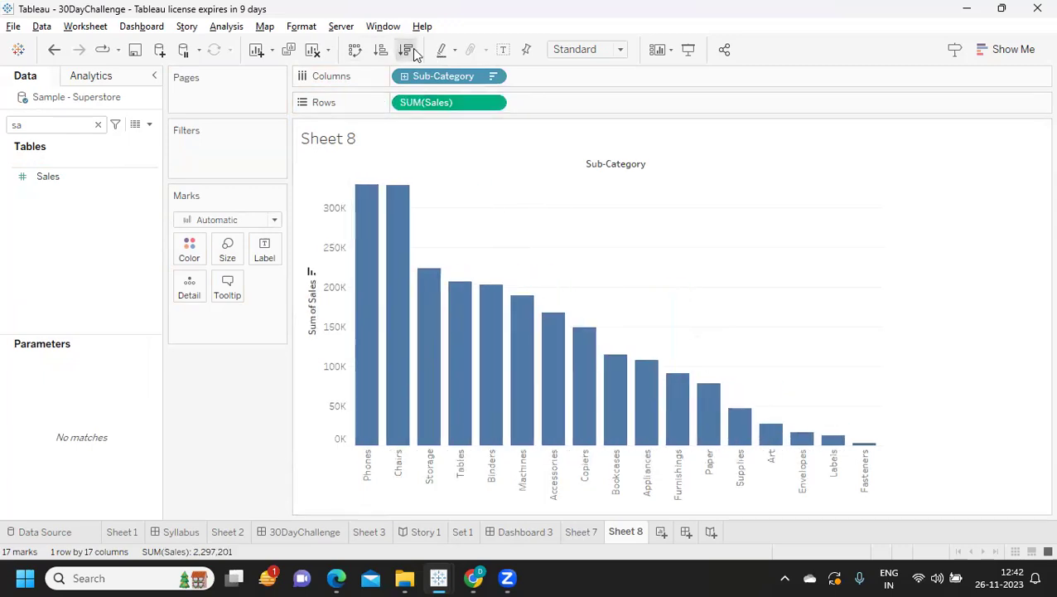
# Step: Create a new dashboard with Sheet 7's category icons placed above Sheet 8's sub-category sales chart
pyautogui.click(685, 533)
pyautogui.moveTo(73, 287)
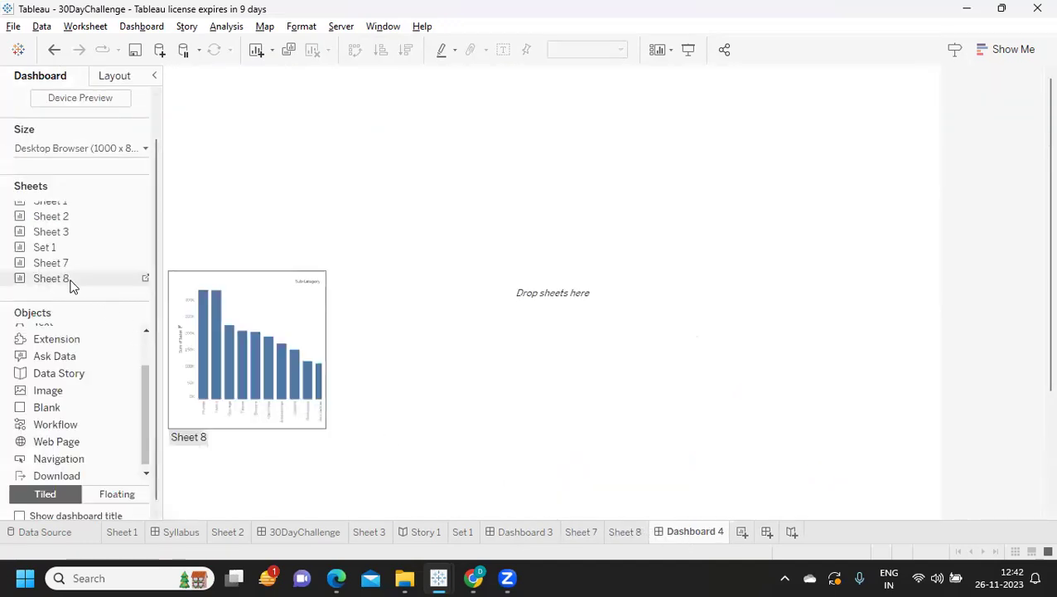
pyautogui.moveTo(74, 270); pyautogui.dragTo(286, 119)
pyautogui.moveTo(100, 295); pyautogui.dragTo(467, 424)
# Step: Delete the layout container holding the Category shape legend from the dashboard
pyautogui.click(842, 221)
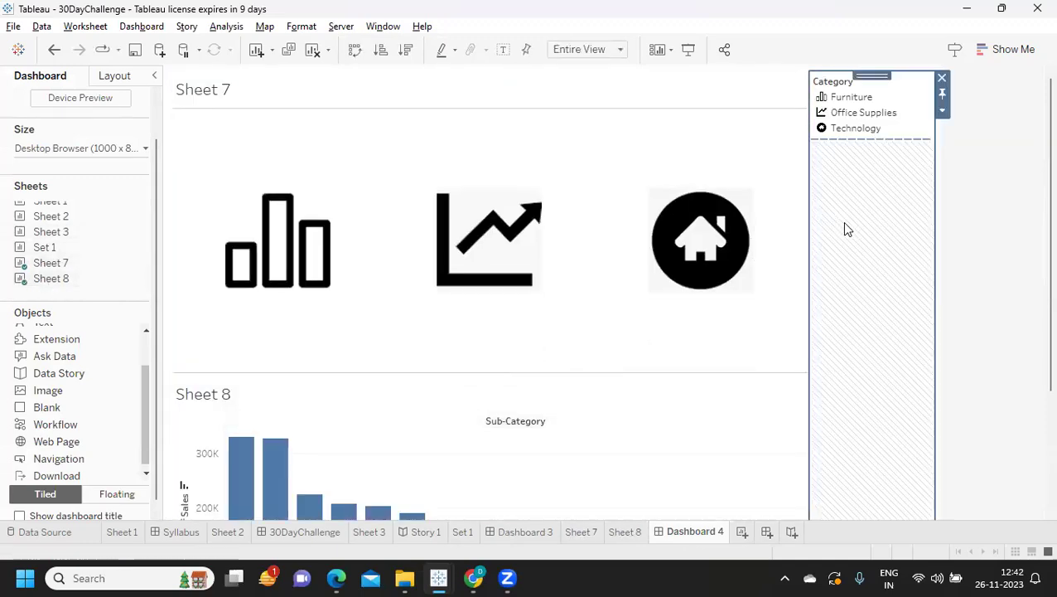
pyautogui.click(942, 79)
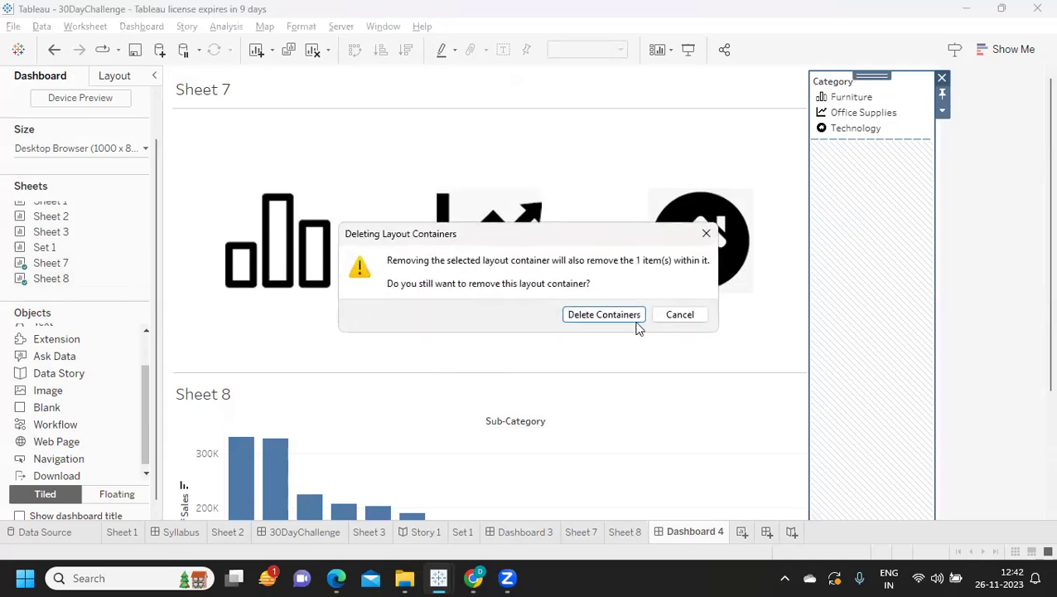
pyautogui.click(604, 314)
# Step: Reduce the icon sheet's height to give the chart more room and set the dashboard height to 600 px
pyautogui.moveTo(562, 373); pyautogui.dragTo(570, 232)
pyautogui.click(145, 147)
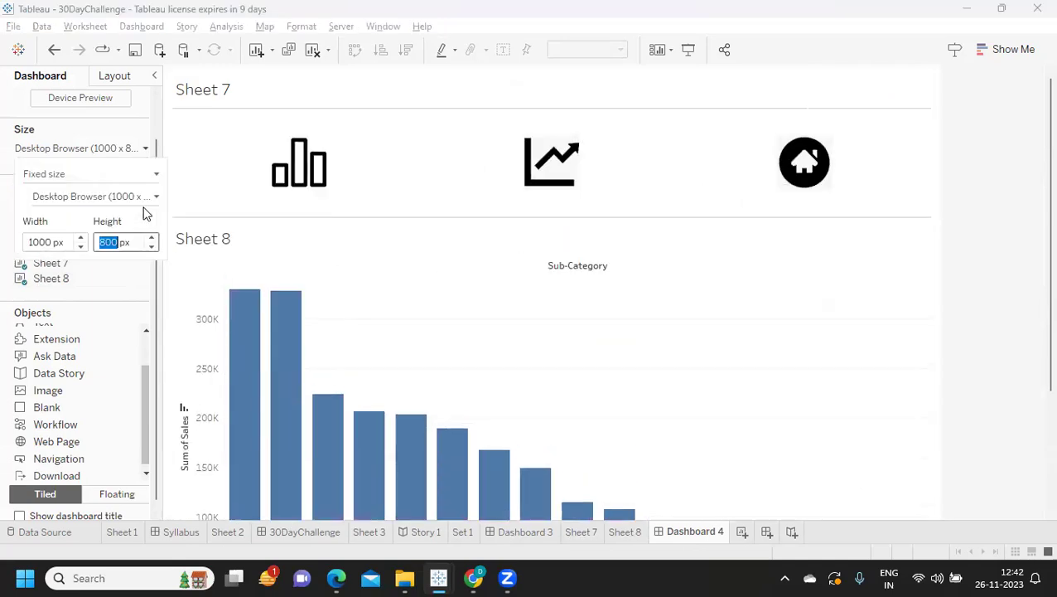
pyautogui.click(152, 247)
pyautogui.click(151, 247)
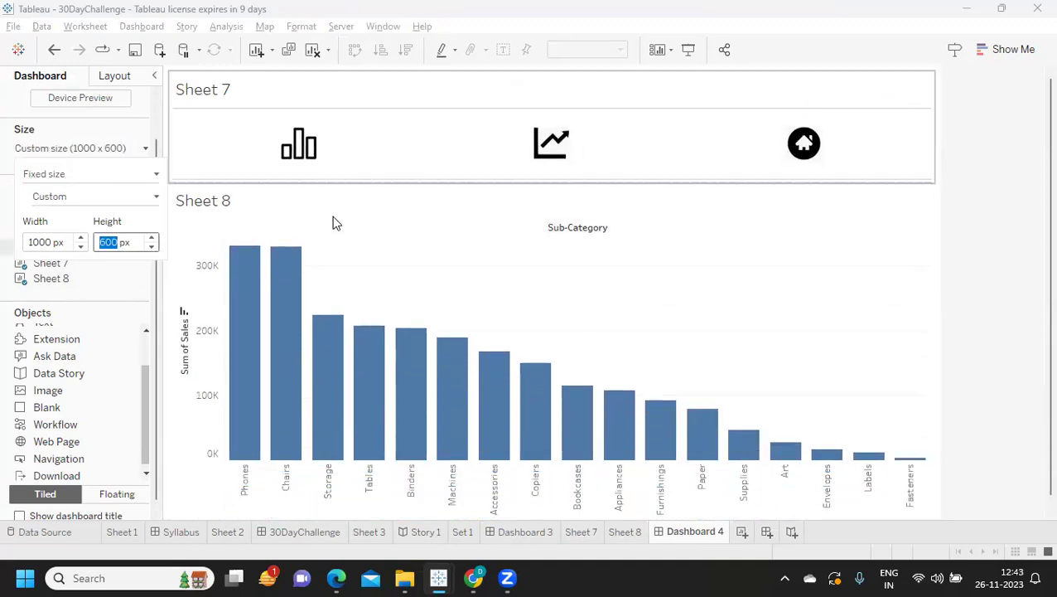
# Step: Hide the titles of both dashboard sheets and the Sales axis header of the bar chart
pyautogui.click(840, 125)
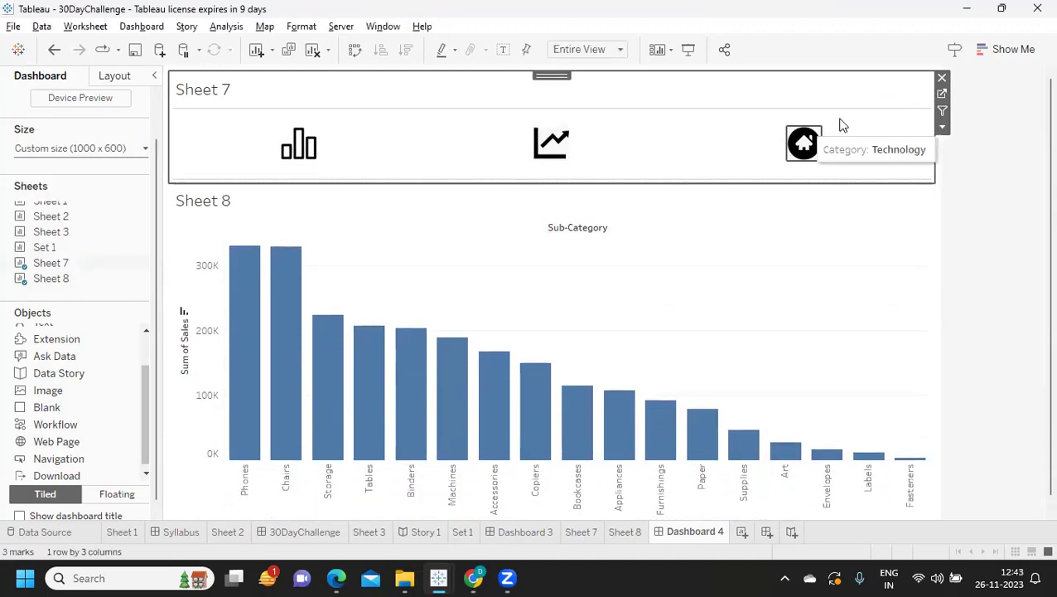
pyautogui.rightClick(229, 94)
pyautogui.click(254, 135)
pyautogui.click(207, 211)
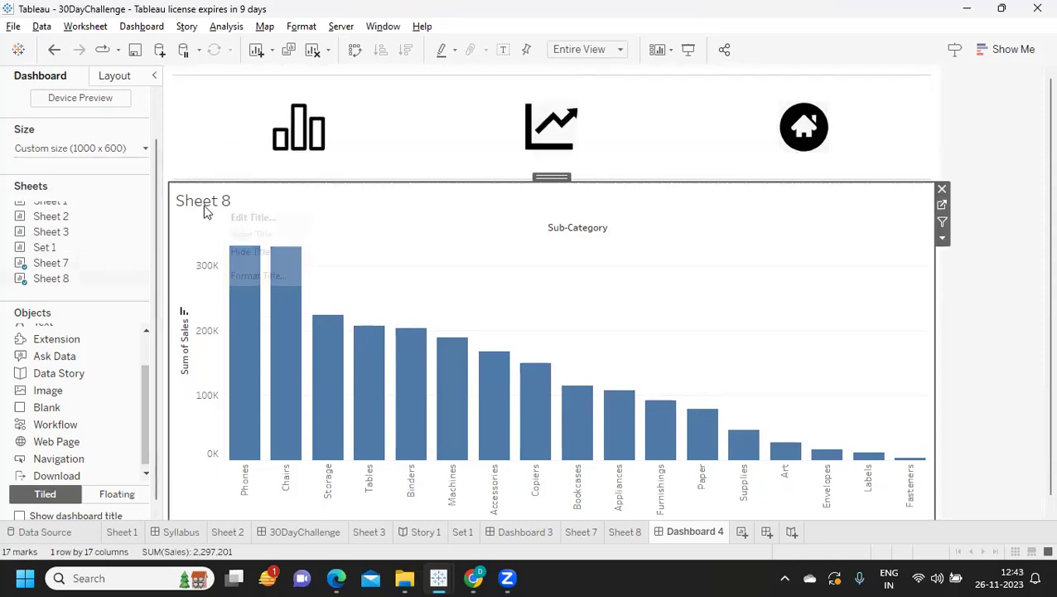
pyautogui.rightClick(207, 211)
pyautogui.click(234, 259)
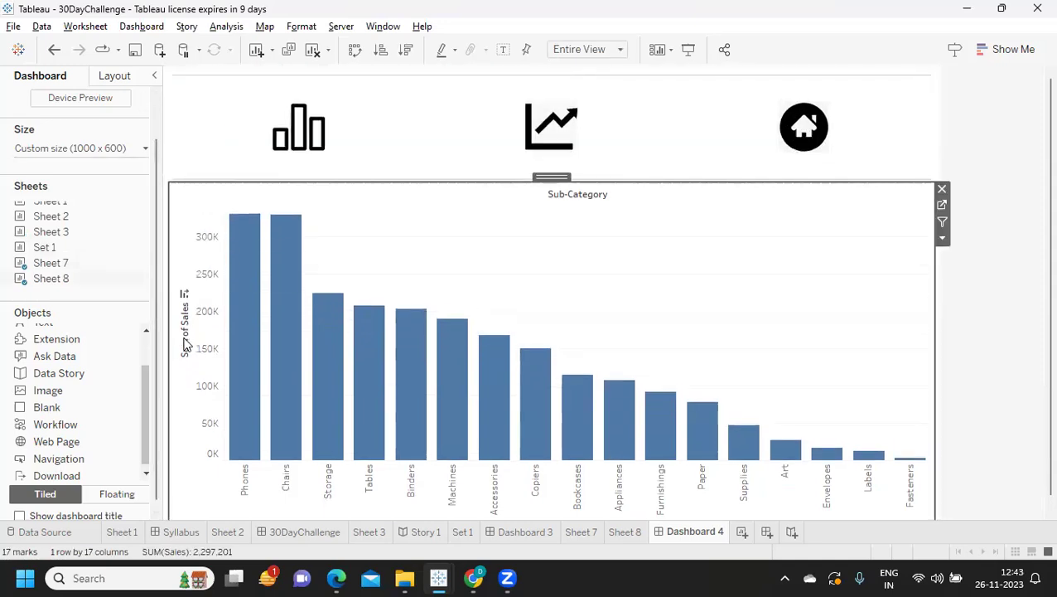
pyautogui.rightClick(184, 340)
pyautogui.click(237, 431)
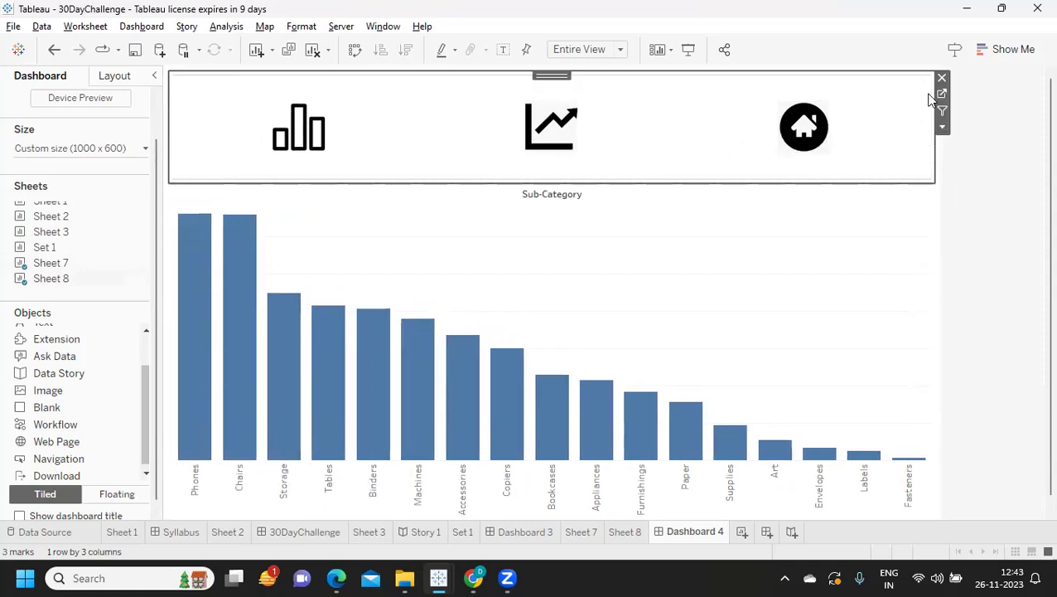
# Step: Enlarge the category icons on Sheet 7 and reduce the height of the icon strip on Dashboard 4
pyautogui.click(942, 94)
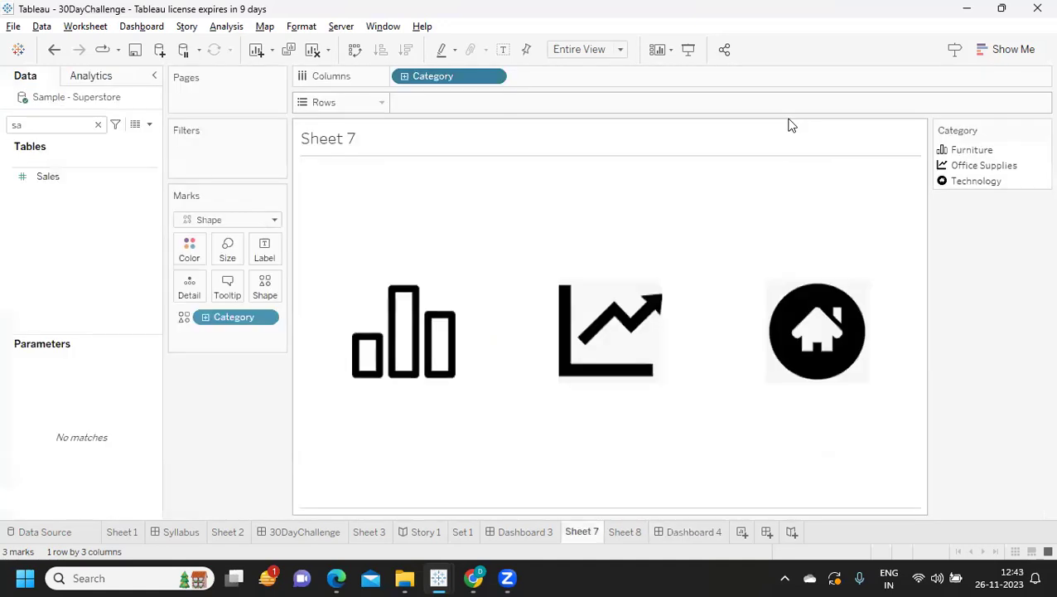
pyautogui.click(232, 256)
pyautogui.click(294, 288)
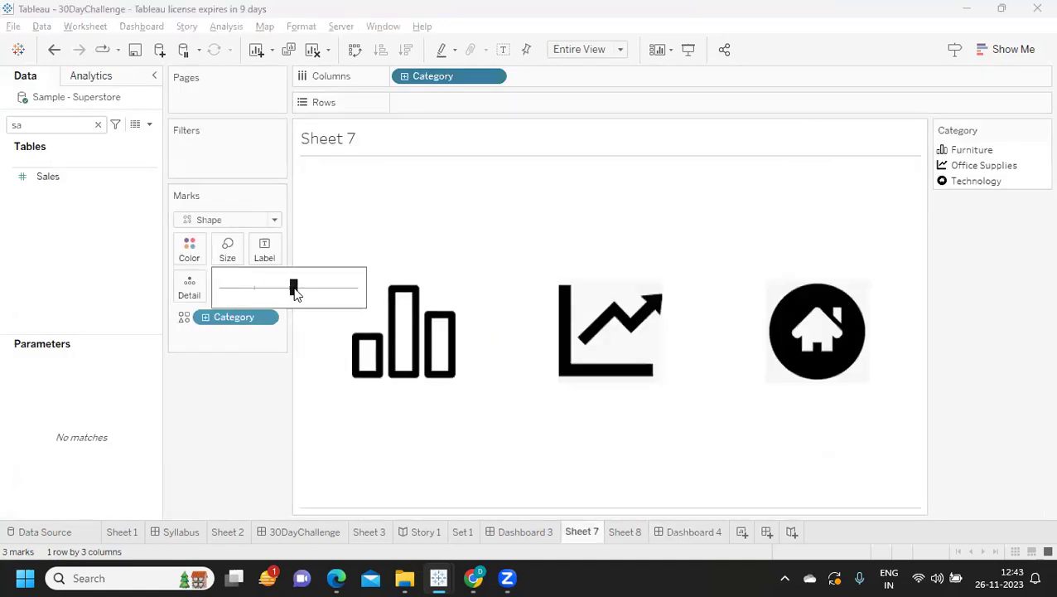
pyautogui.click(693, 535)
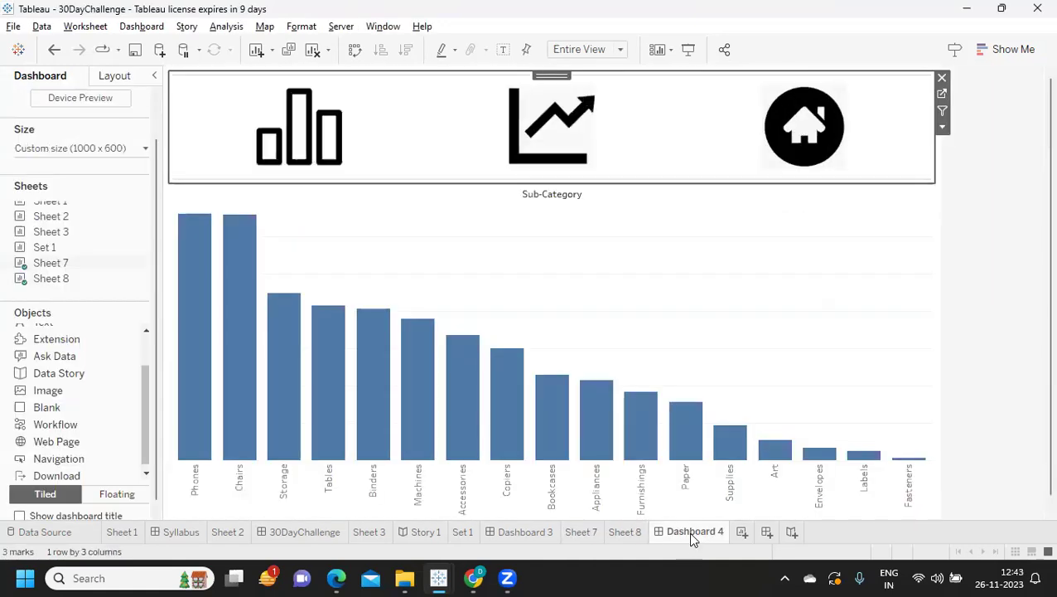
pyautogui.click(685, 210)
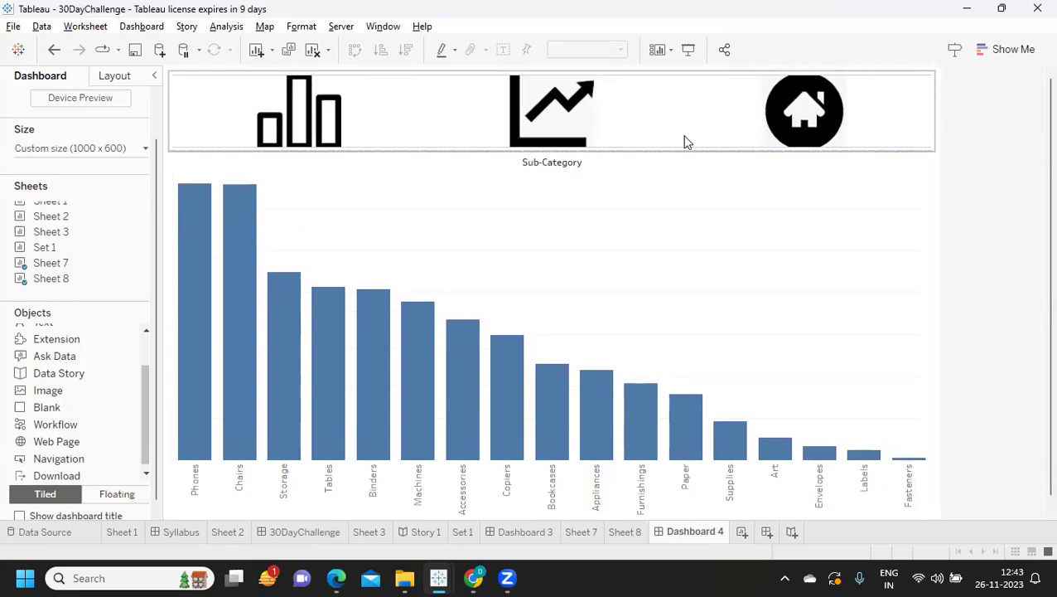
pyautogui.click(882, 131)
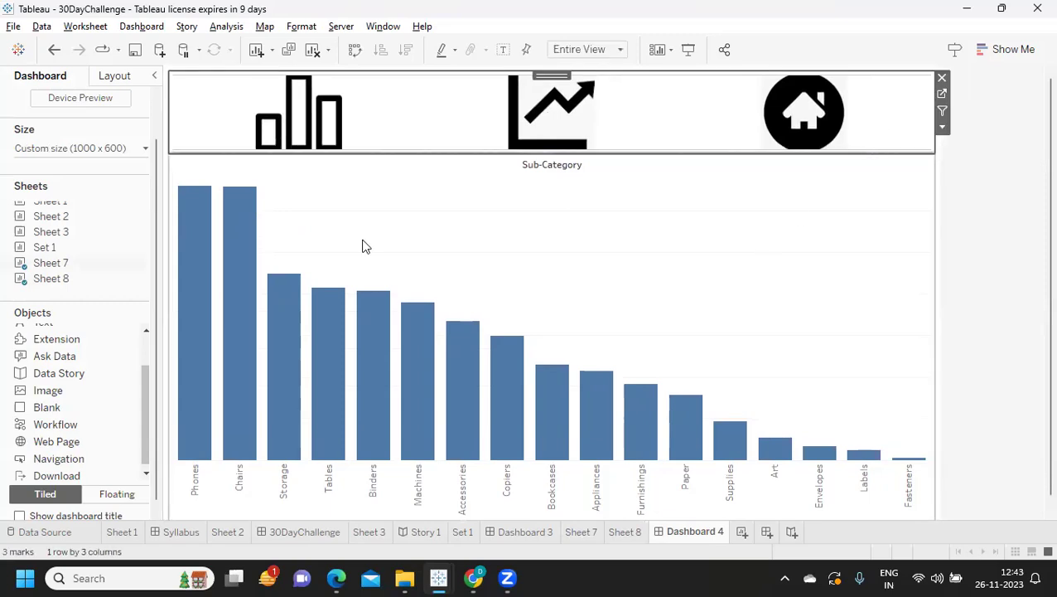
# Step: Add a Change Set Values action for Dashboard 4 that targets Category Set and removes all values from the set when the selection is cleared
pyautogui.click(151, 29)
pyautogui.click(150, 245)
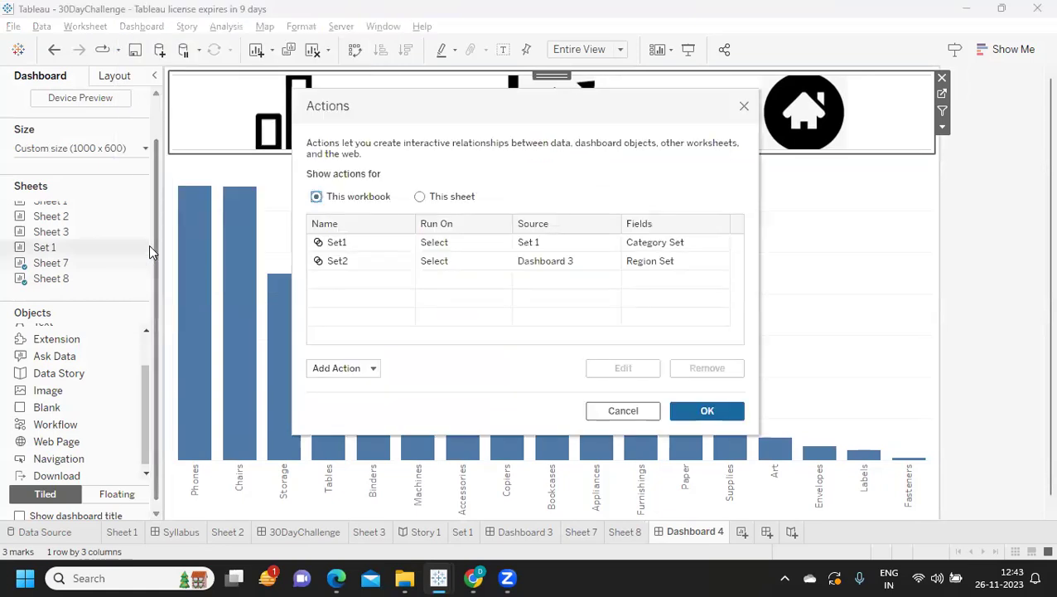
pyautogui.click(338, 374)
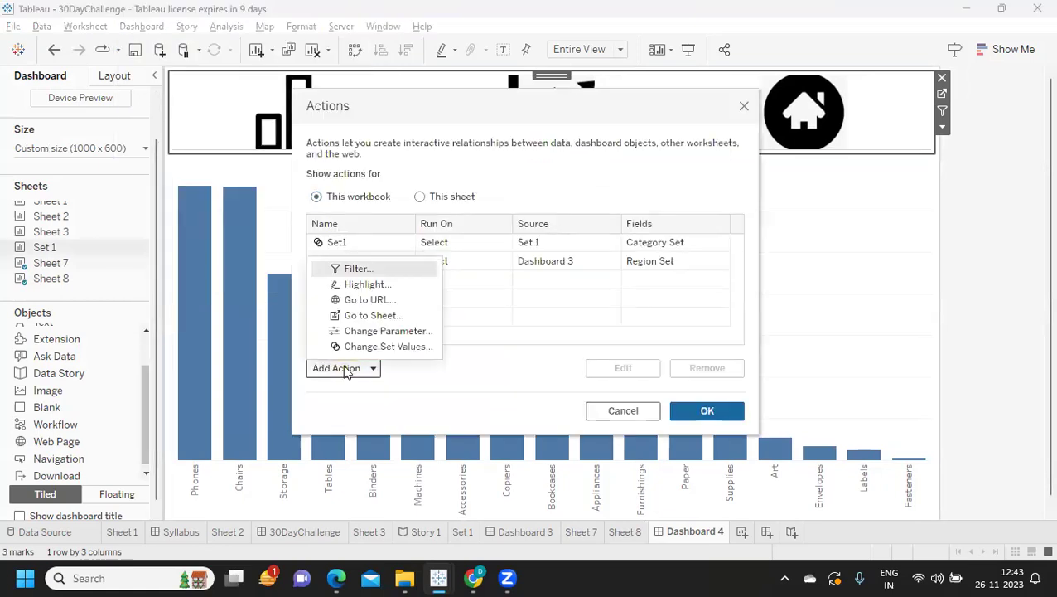
pyautogui.click(387, 346)
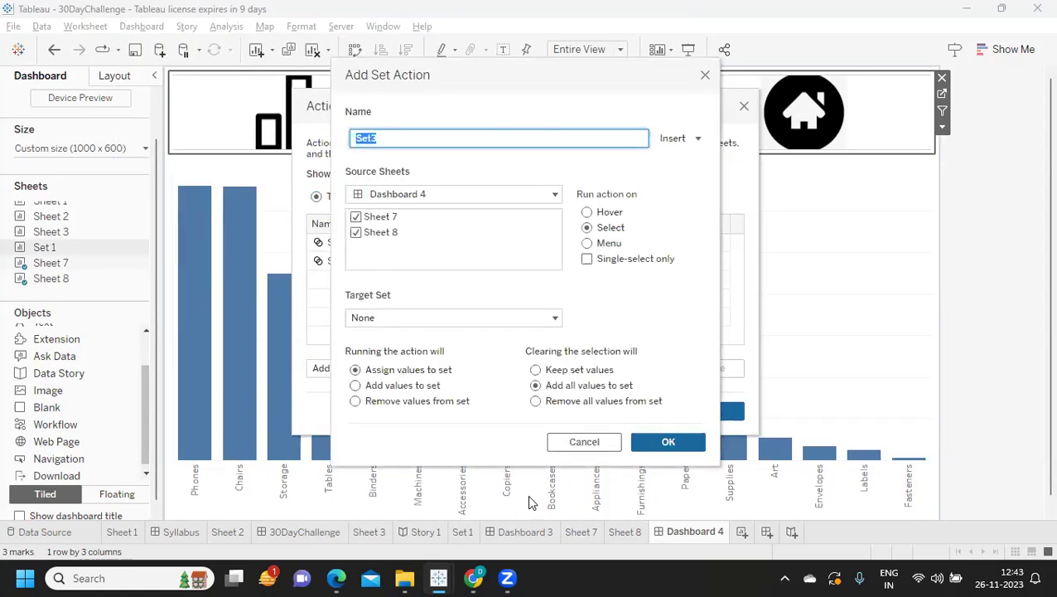
pyautogui.moveTo(536, 80); pyautogui.dragTo(679, 87)
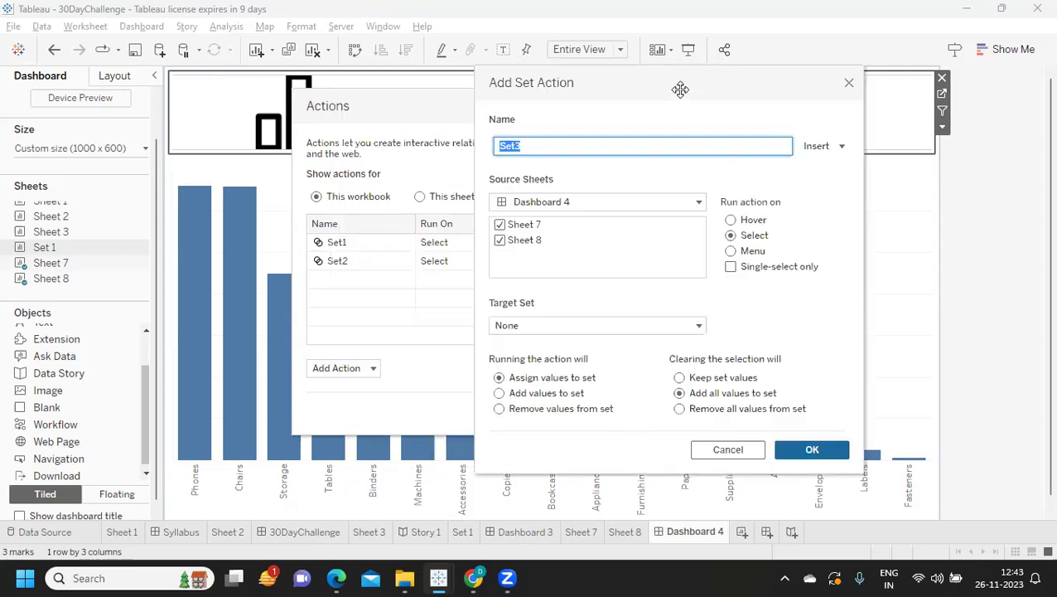
pyautogui.click(596, 327)
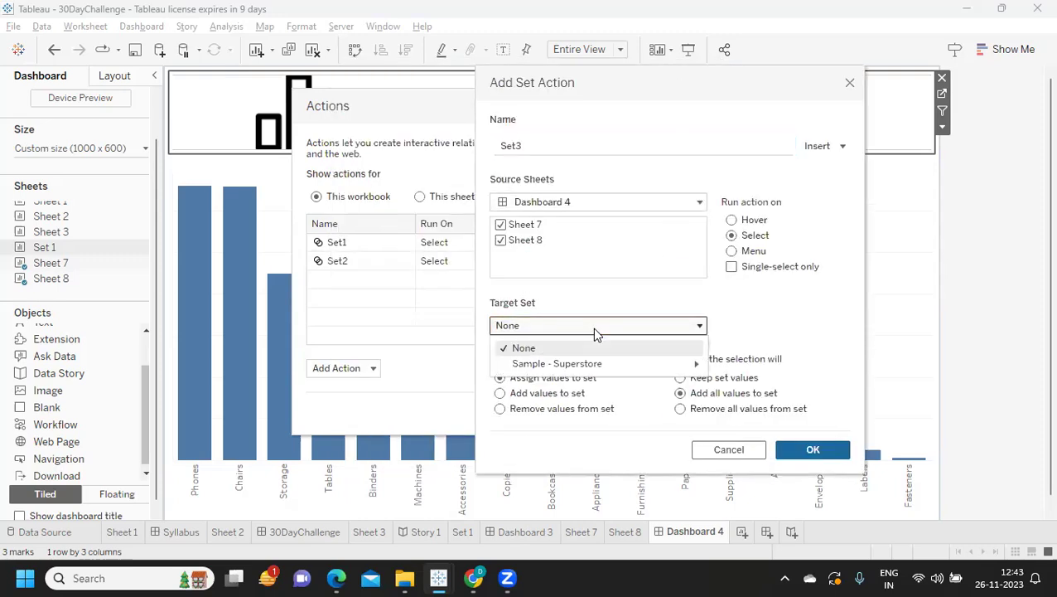
pyautogui.moveTo(584, 368)
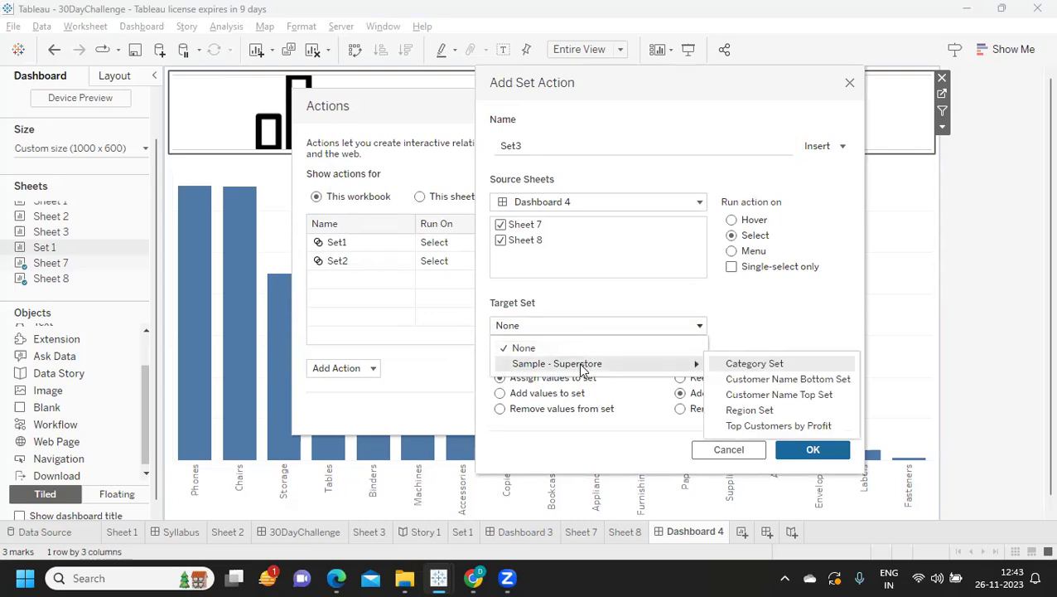
pyautogui.click(748, 364)
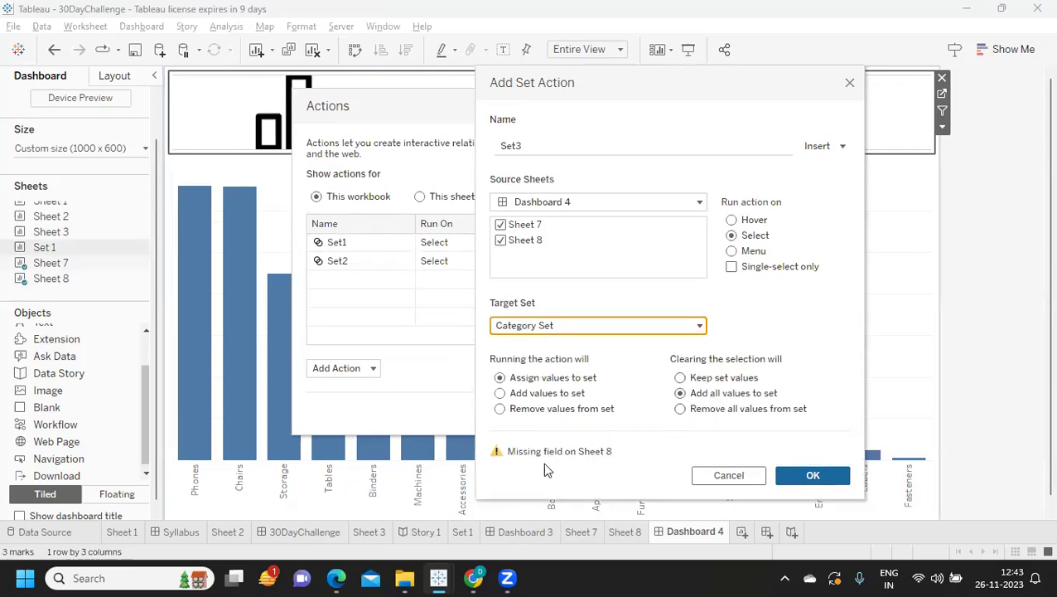
pyautogui.click(681, 408)
pyautogui.click(808, 475)
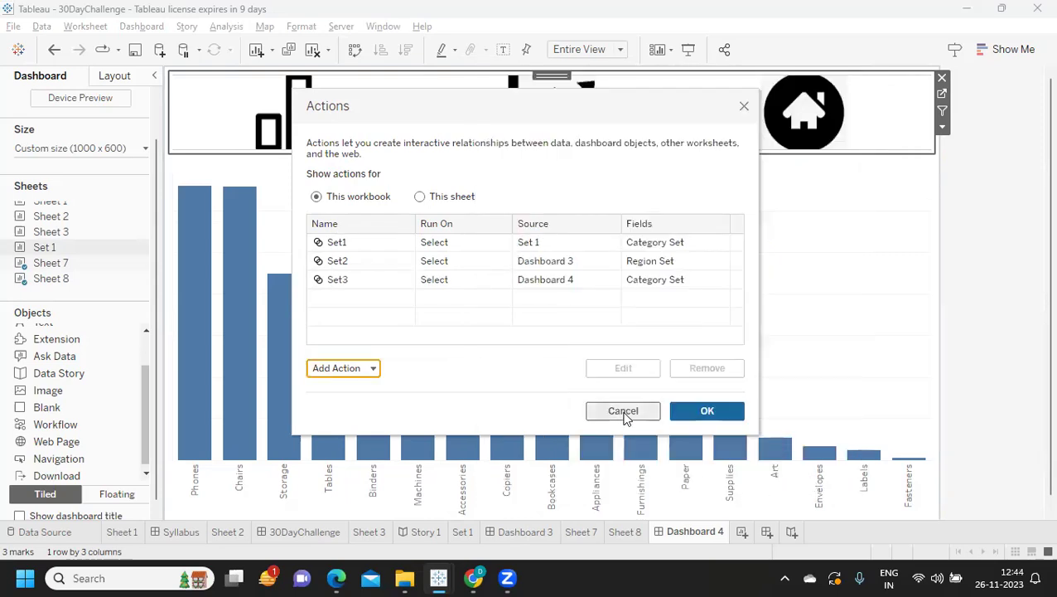
pyautogui.click(694, 410)
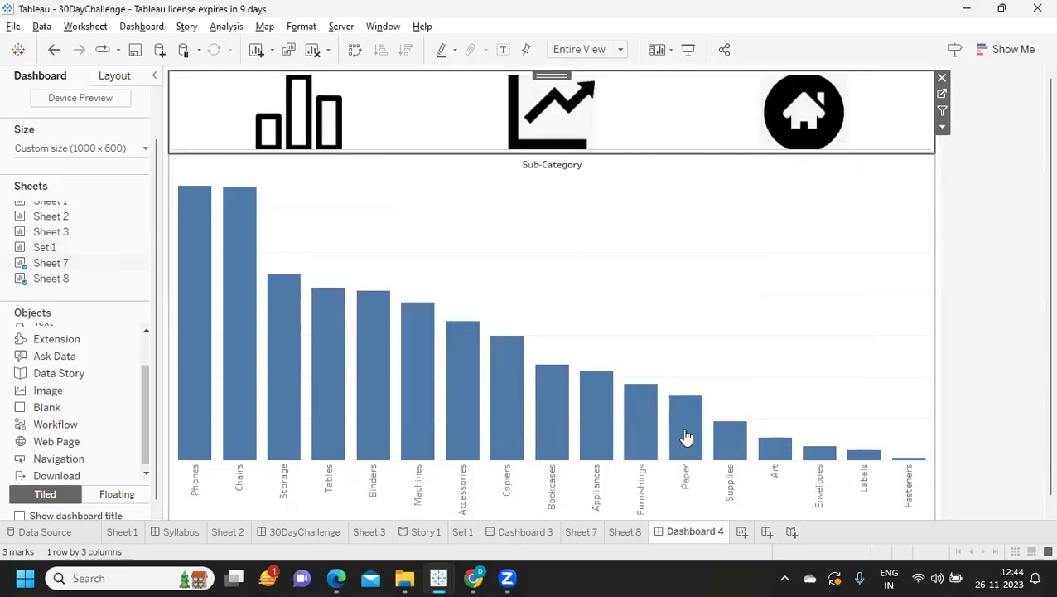
# Step: Filter the Sheet 8 sub-category chart by Category Set
pyautogui.click(621, 531)
pyautogui.click(98, 124)
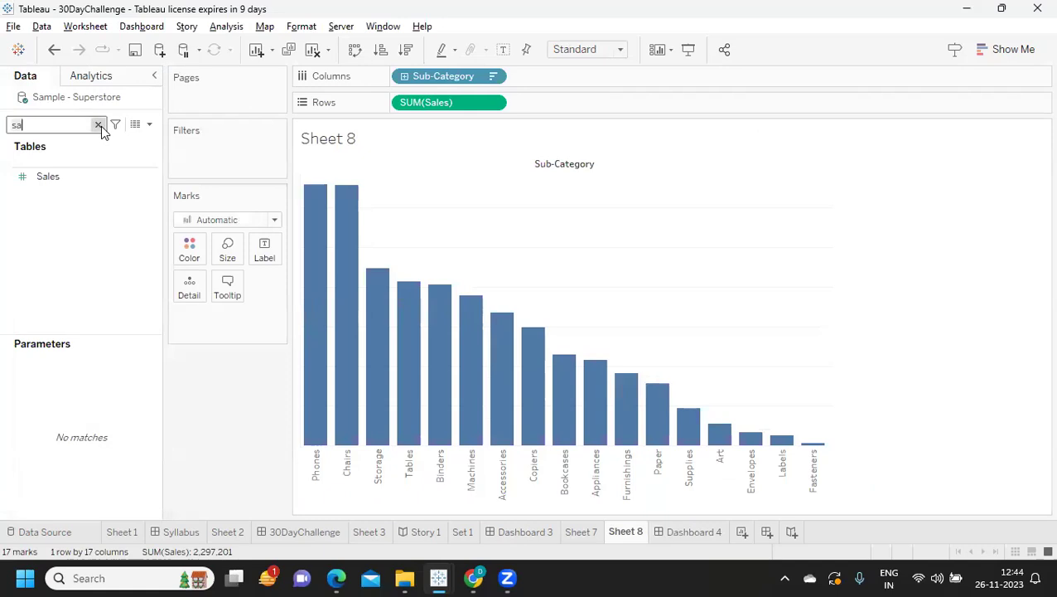
pyautogui.write('ca')
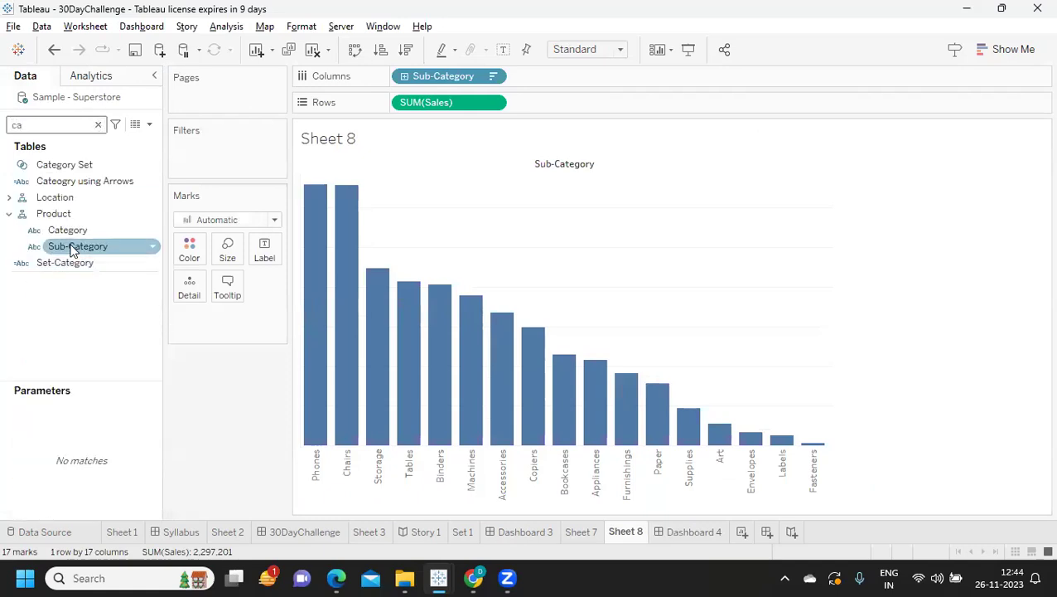
pyautogui.moveTo(64, 165); pyautogui.dragTo(220, 151)
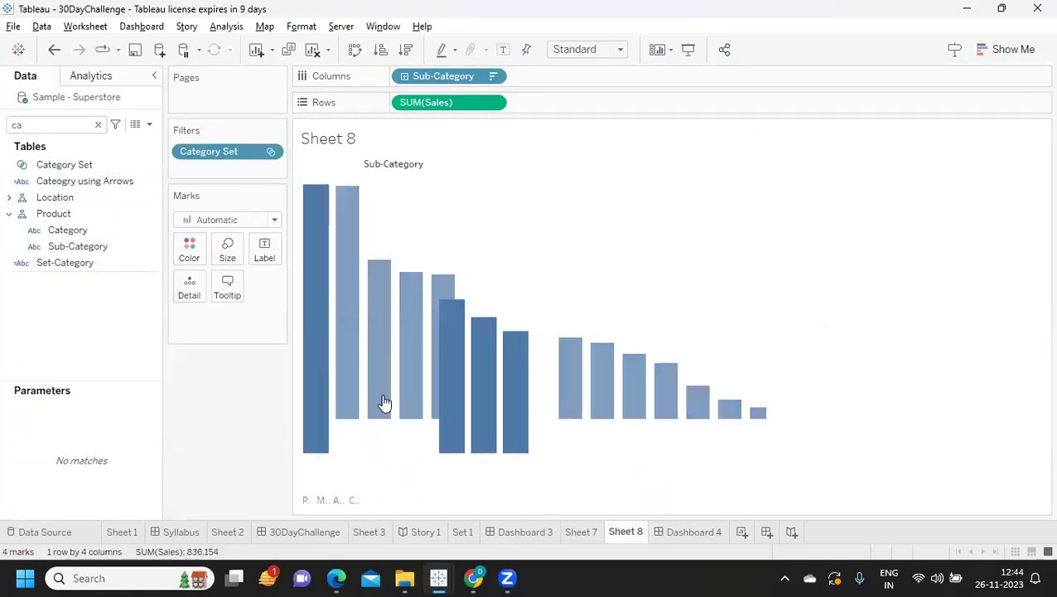
# Step: Reopen the Category Set action of Dashboard 4 and examine its source sheets, target set and field warning
pyautogui.click(695, 534)
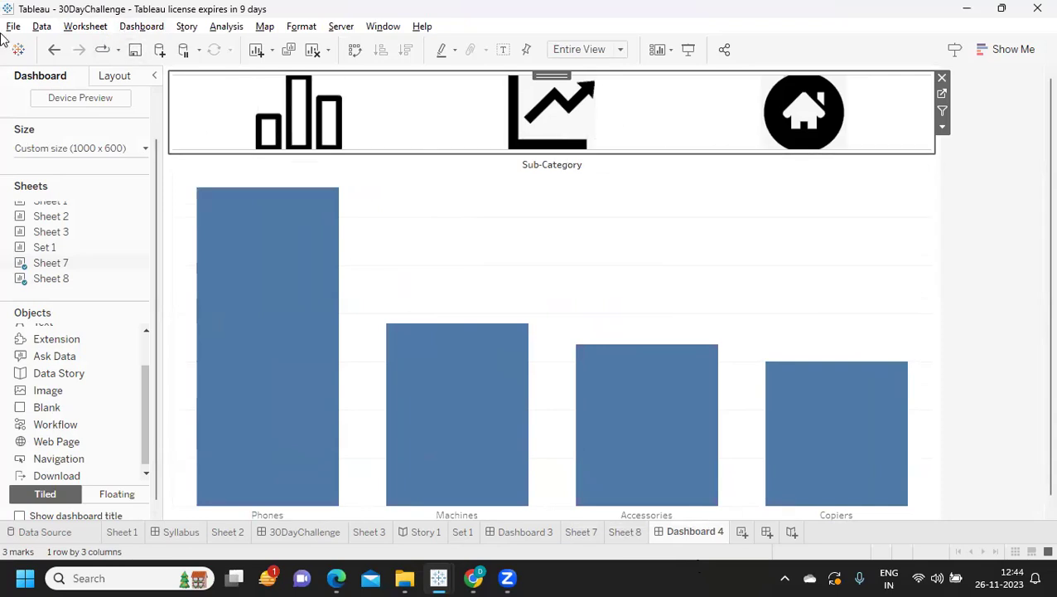
pyautogui.click(149, 27)
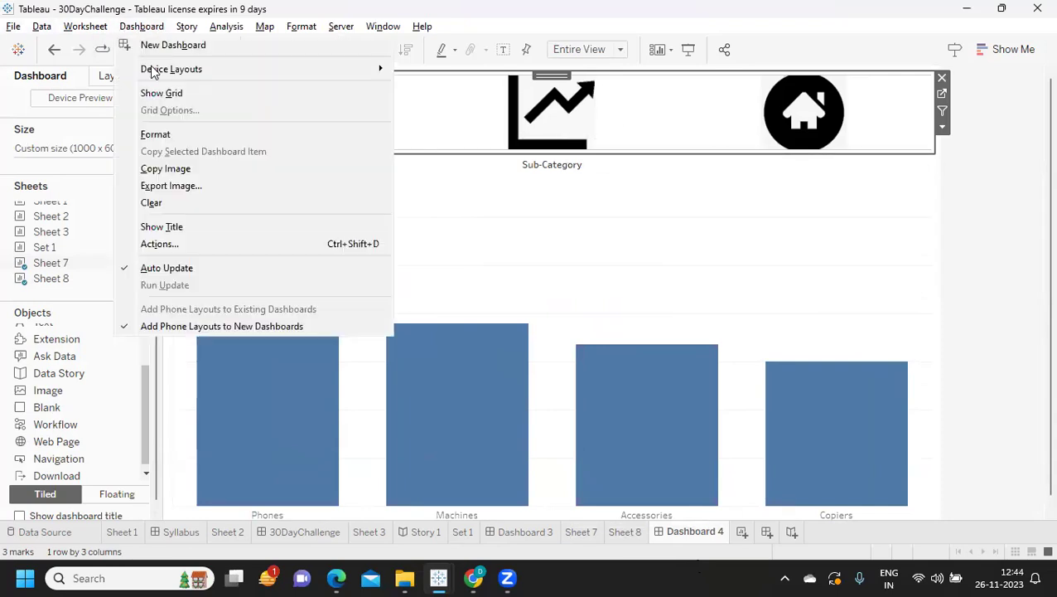
pyautogui.click(160, 243)
pyautogui.click(332, 280)
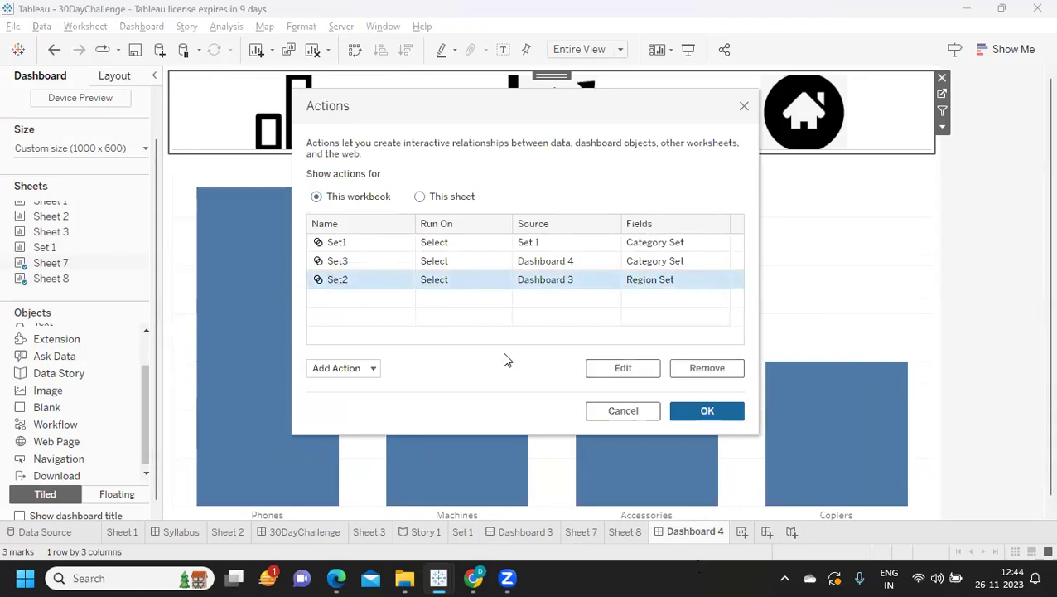
pyautogui.click(337, 261)
pyautogui.click(602, 368)
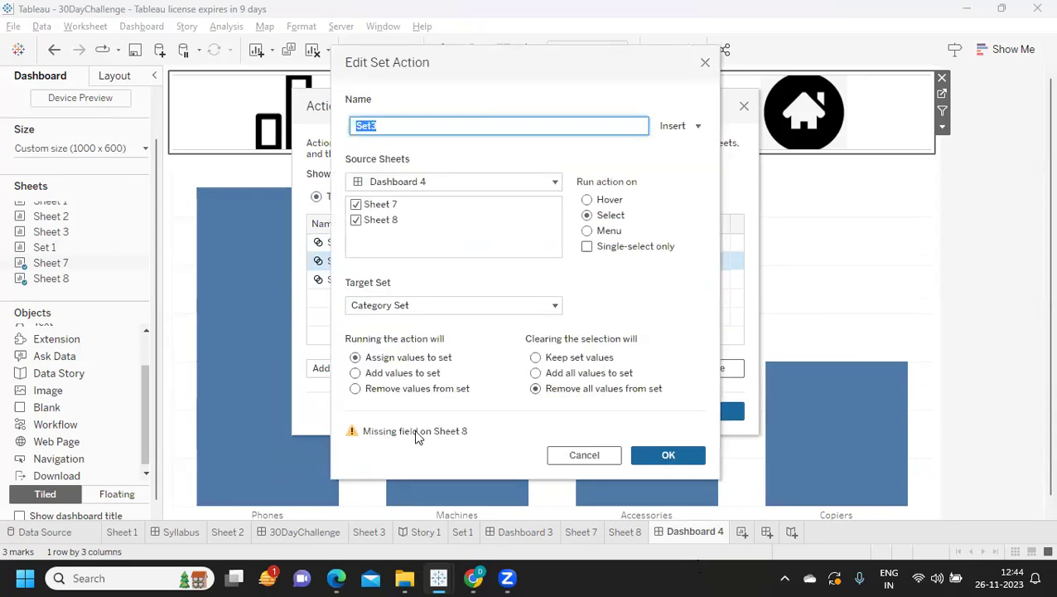
pyautogui.click(669, 456)
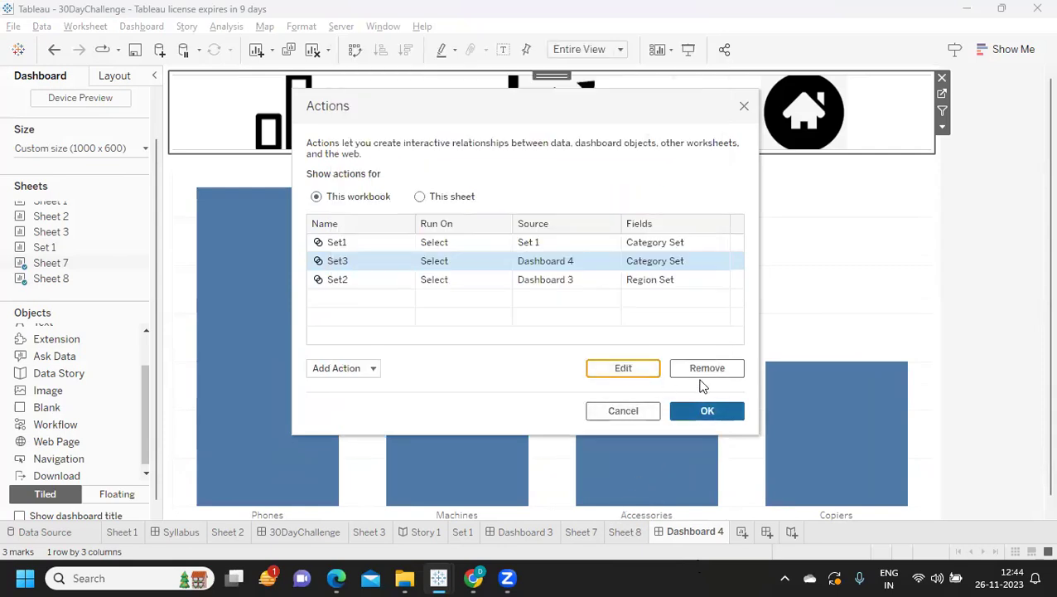
pyautogui.click(701, 412)
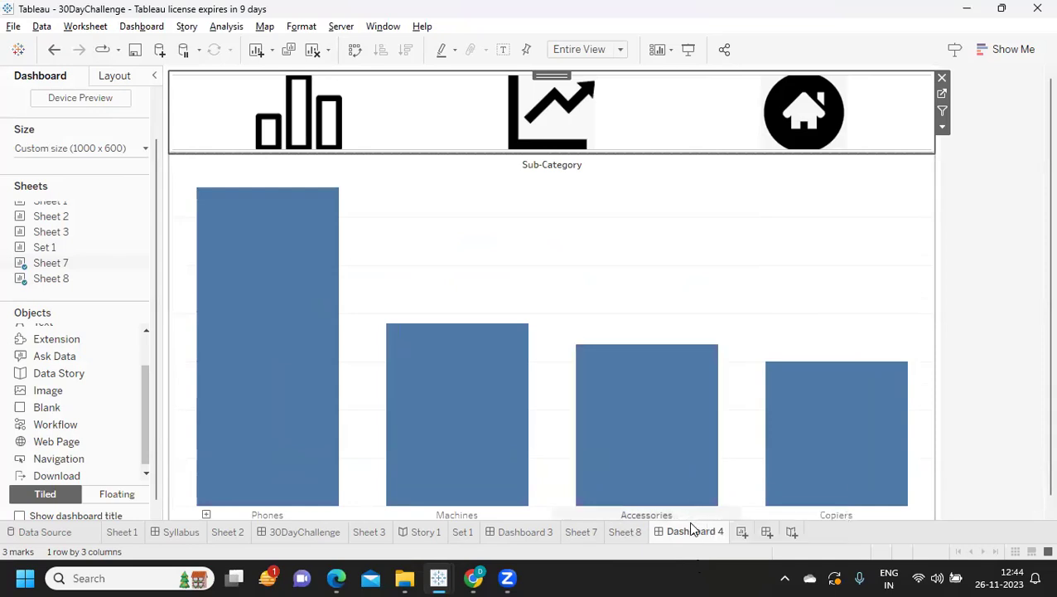
# Step: Add the Category field to Detail on the Sheet 8 marks
pyautogui.click(628, 531)
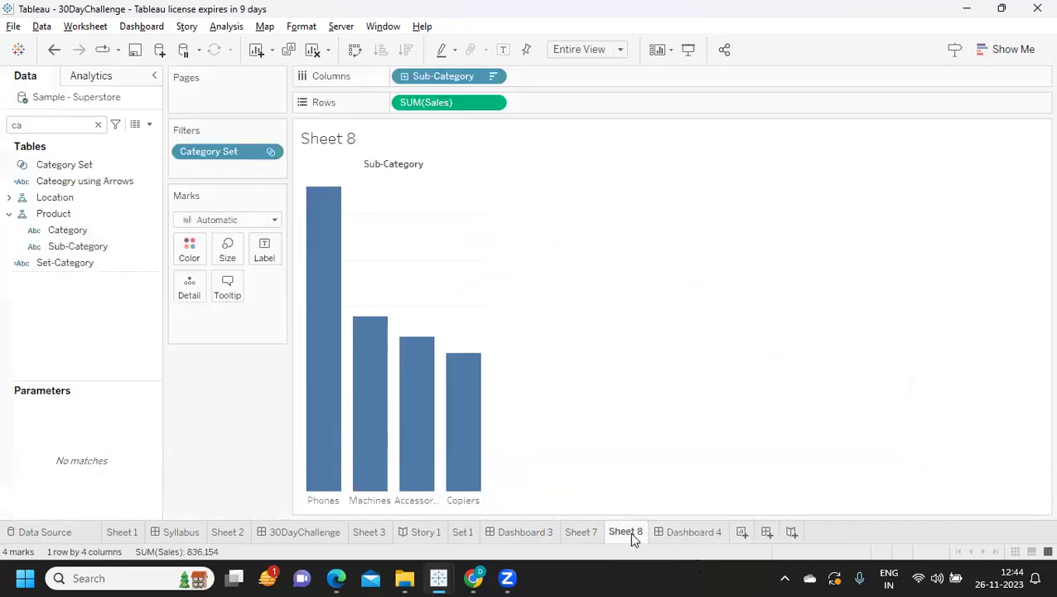
pyautogui.click(17, 125)
pyautogui.write('ca')
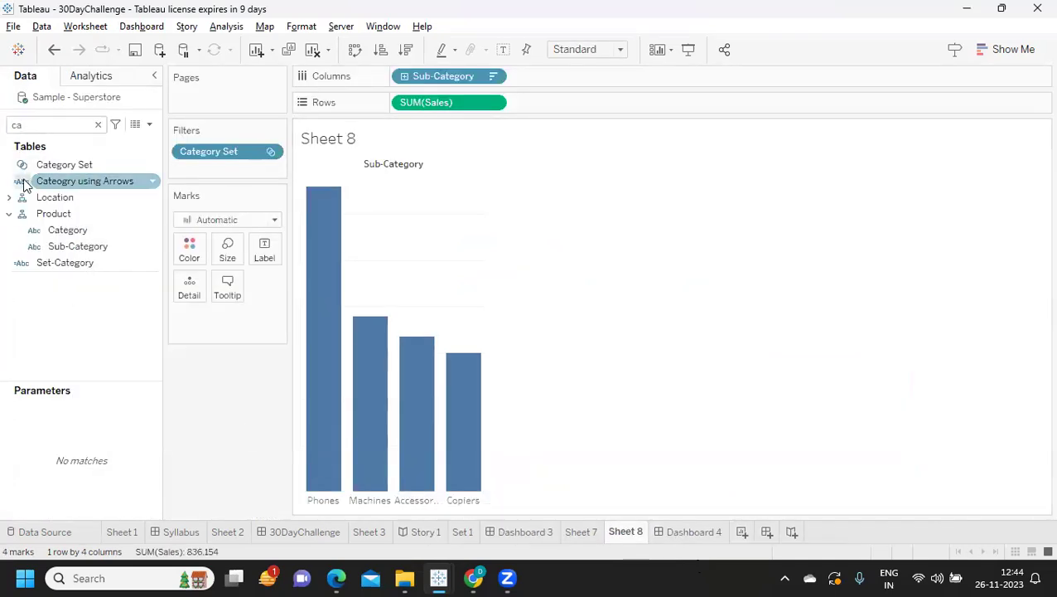
pyautogui.moveTo(60, 230); pyautogui.dragTo(189, 290)
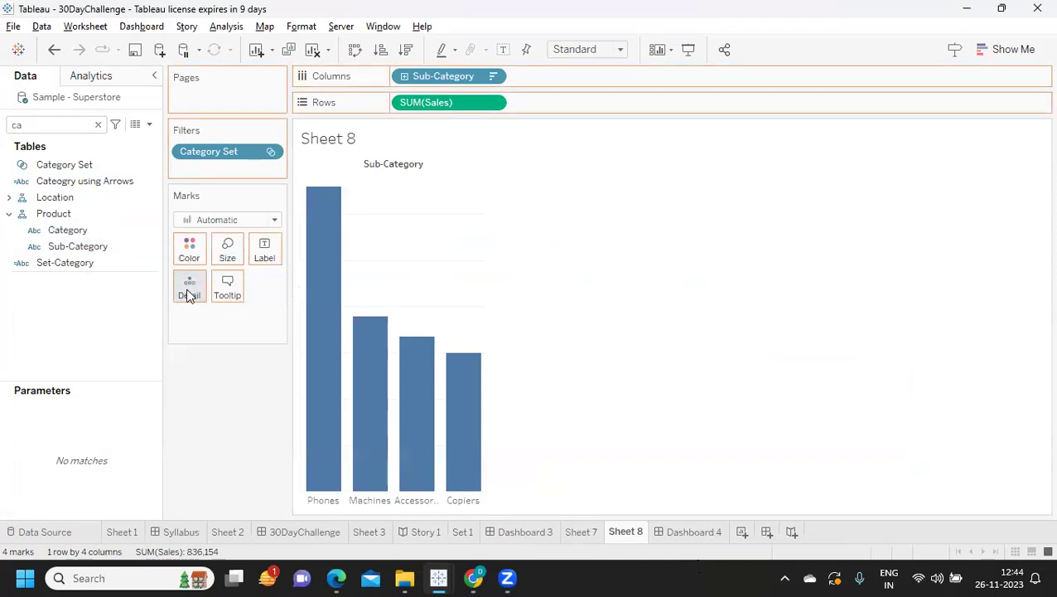
# Step: Test the Dashboard 4 set action by selecting the Furniture, Office Supplies and Technology icons and examining the filtered sub-category chart
pyautogui.click(685, 535)
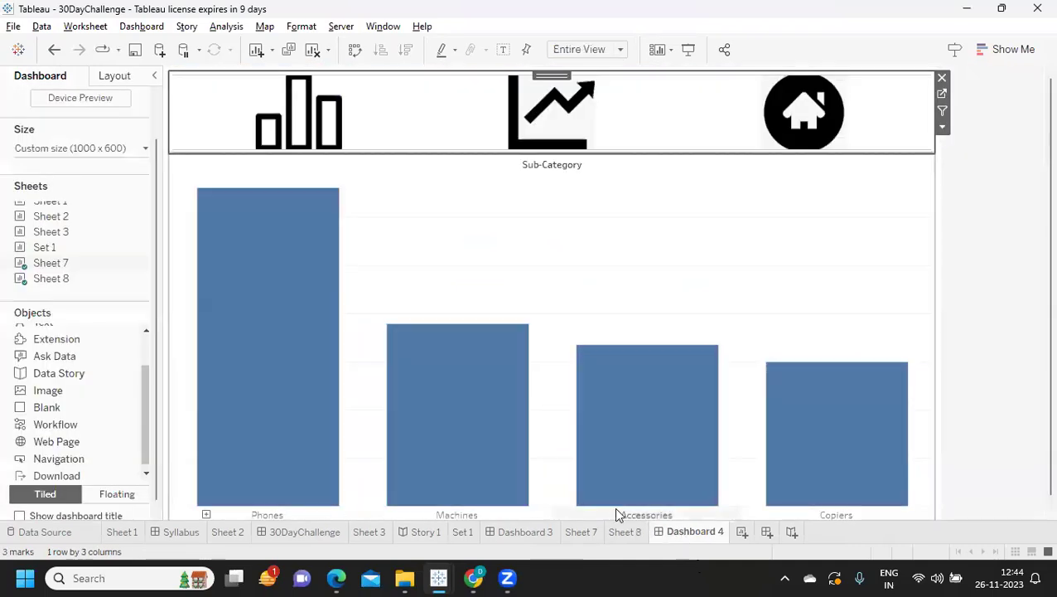
pyautogui.click(297, 124)
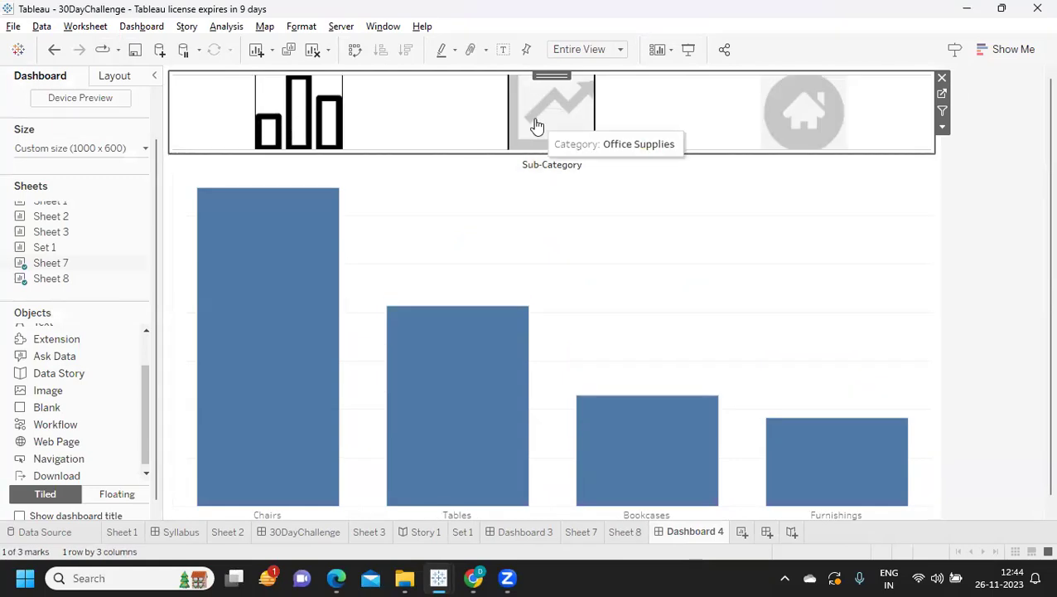
pyautogui.click(535, 125)
pyautogui.click(772, 137)
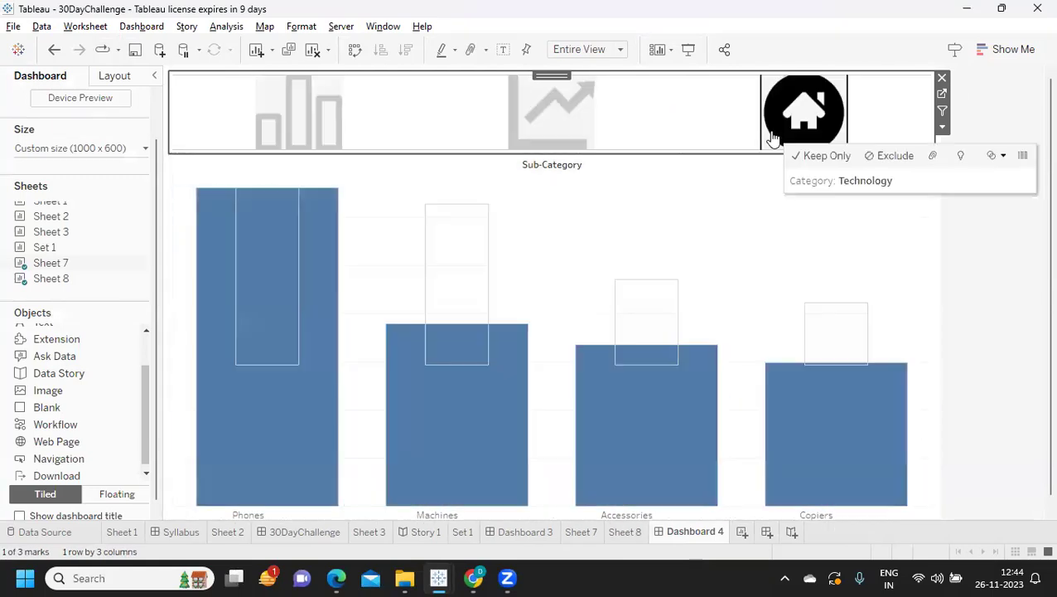
pyautogui.click(281, 116)
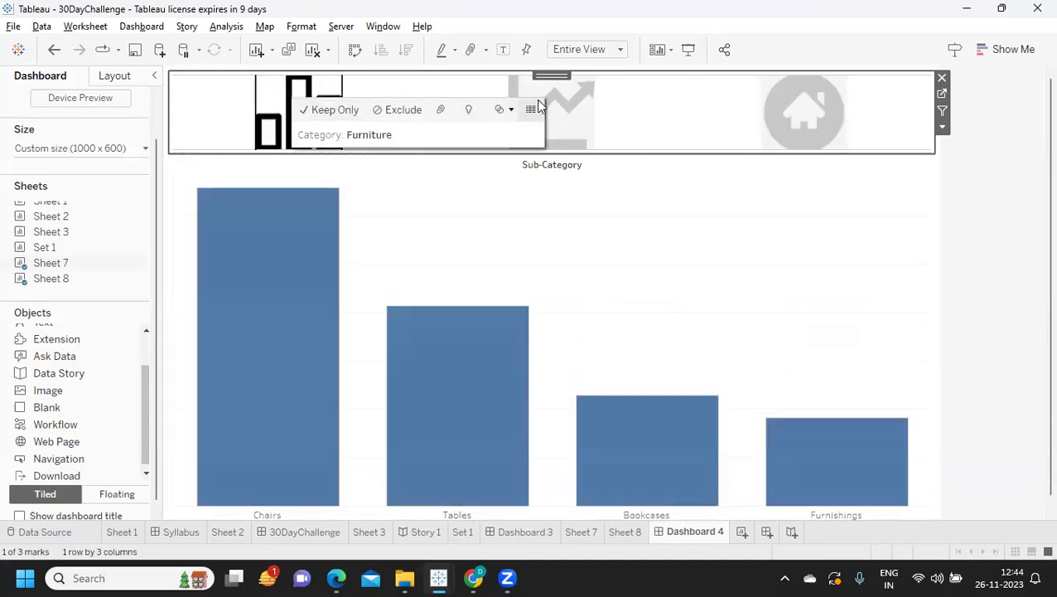
pyautogui.click(567, 118)
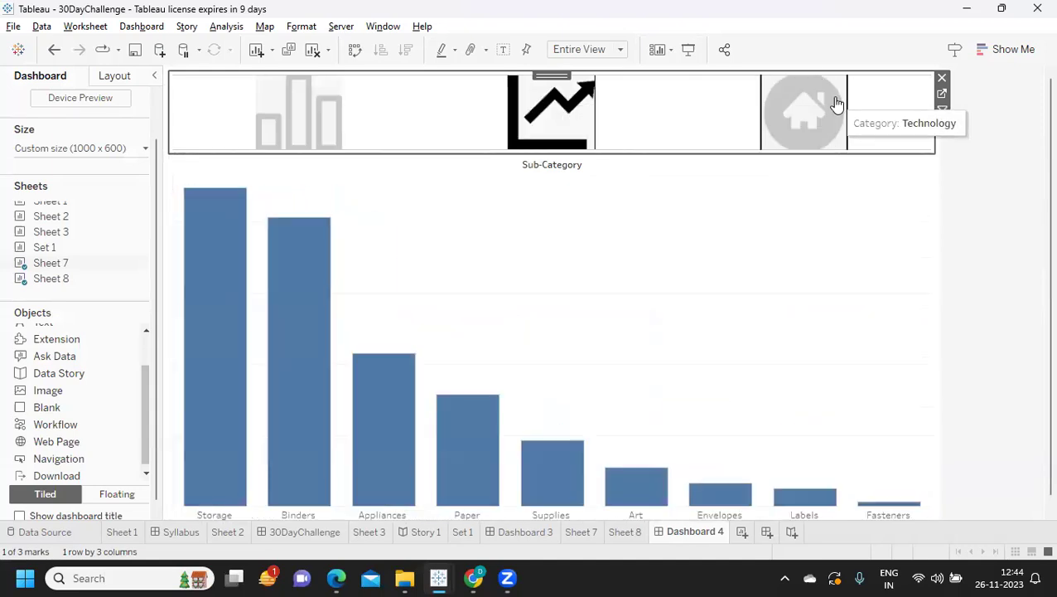
pyautogui.click(838, 101)
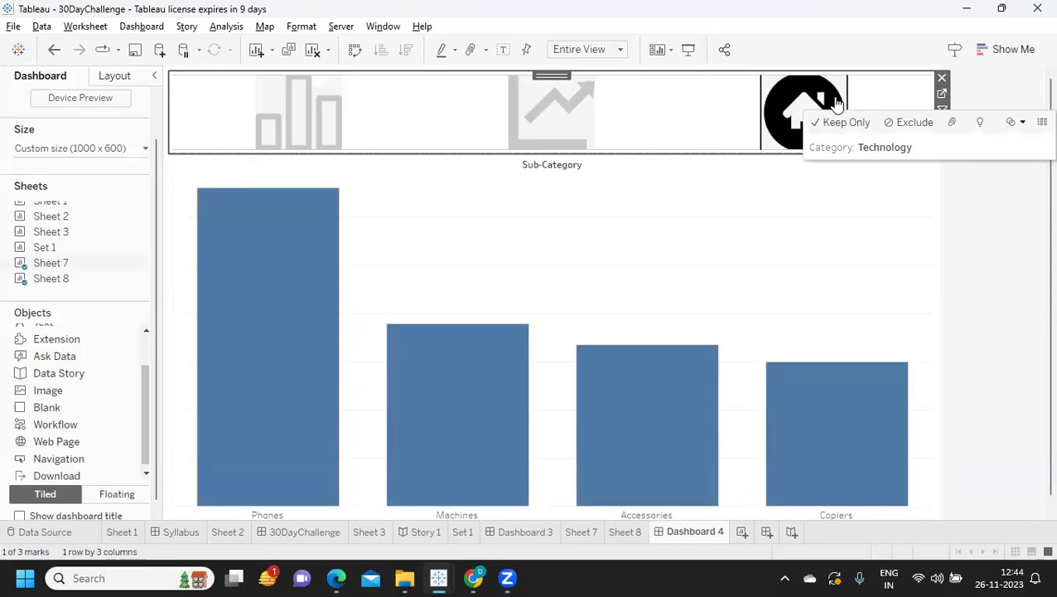
# Step: On a new worksheet, chart Sales by Sub-Category with the Sales measure aggregated as Sum
pyautogui.click(741, 531)
pyautogui.moveTo(73, 246); pyautogui.dragTo(439, 106)
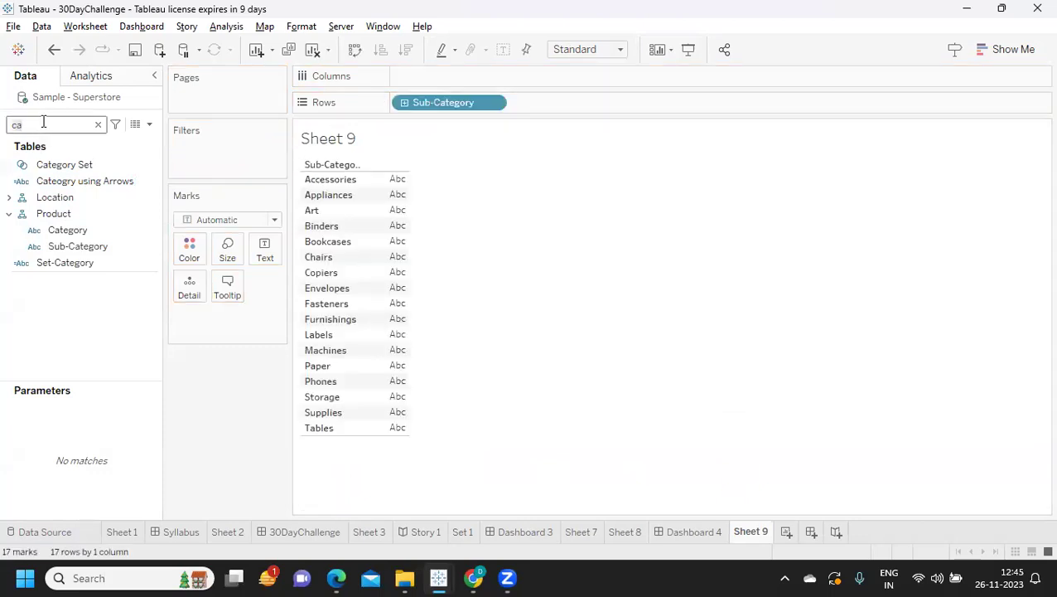
pyautogui.press('BackSpace')
pyautogui.press('BackSpace')
pyautogui.write('sa')
pyautogui.moveTo(47, 176); pyautogui.dragTo(424, 78)
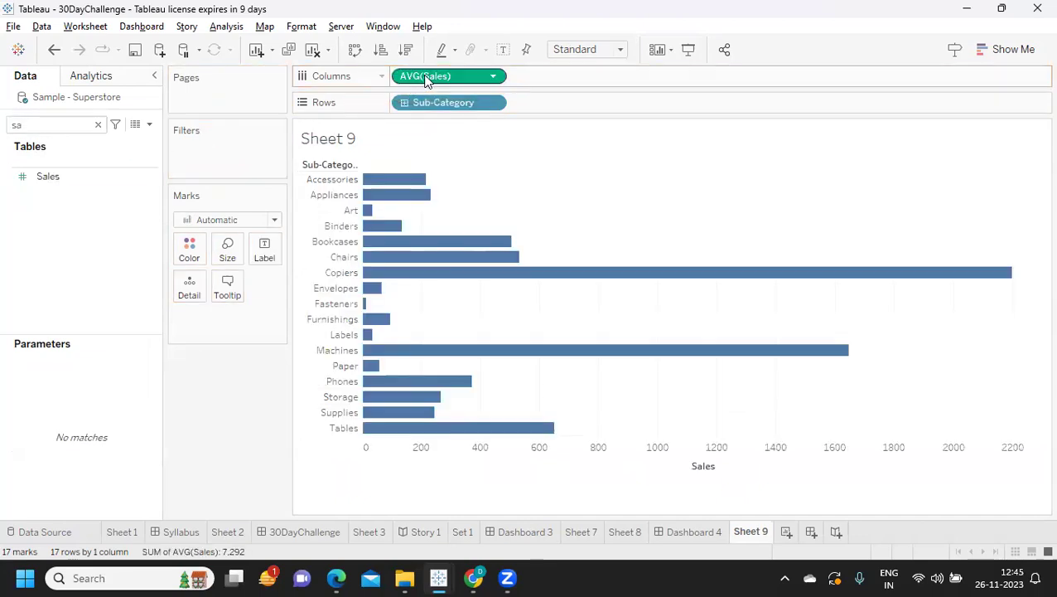
pyautogui.click(494, 77)
pyautogui.moveTo(504, 253)
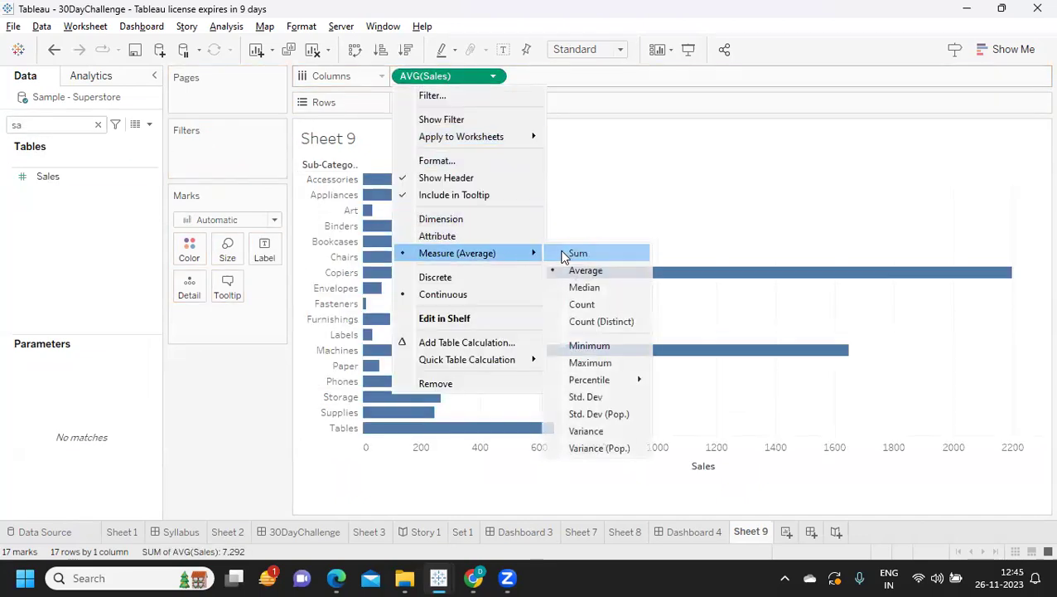
pyautogui.click(578, 253)
# Step: Sort the sub-categories by descending sales and swap rows and columns to make vertical bars
pyautogui.click(405, 49)
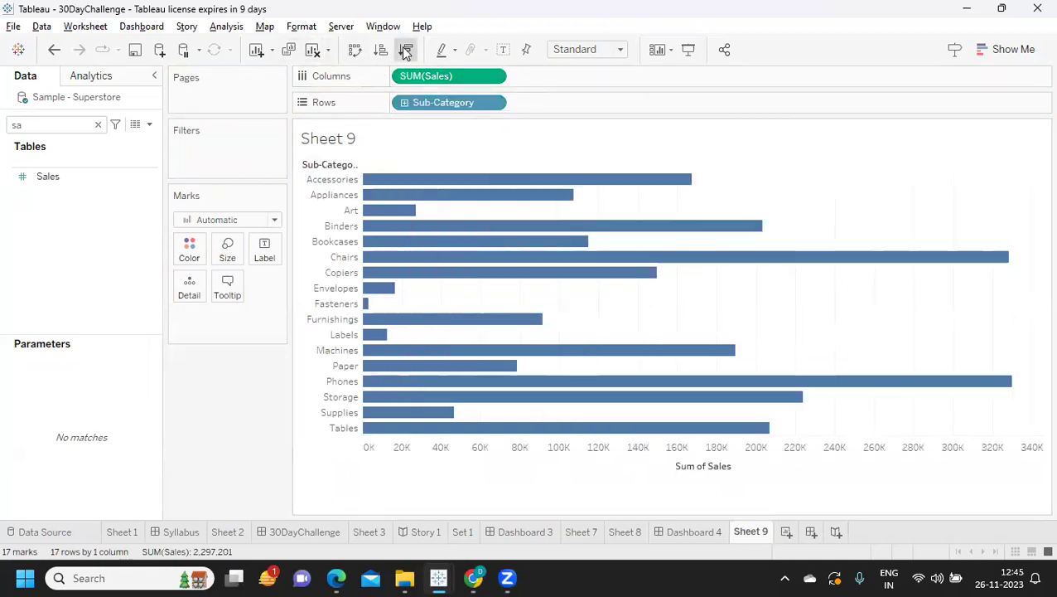
pyautogui.click(356, 50)
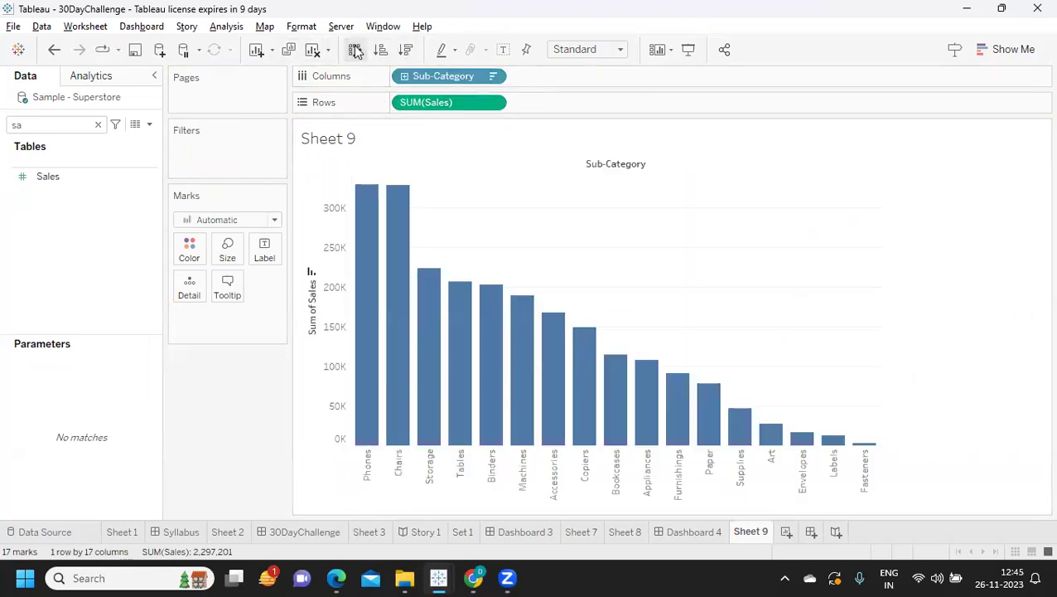
pyautogui.click(362, 285)
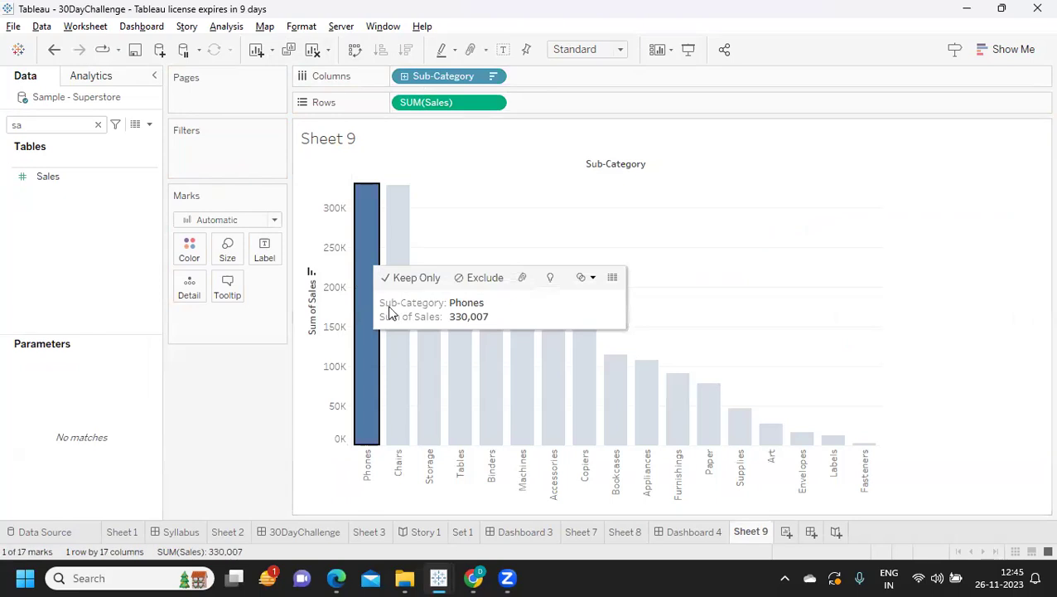
pyautogui.moveTo(393, 228)
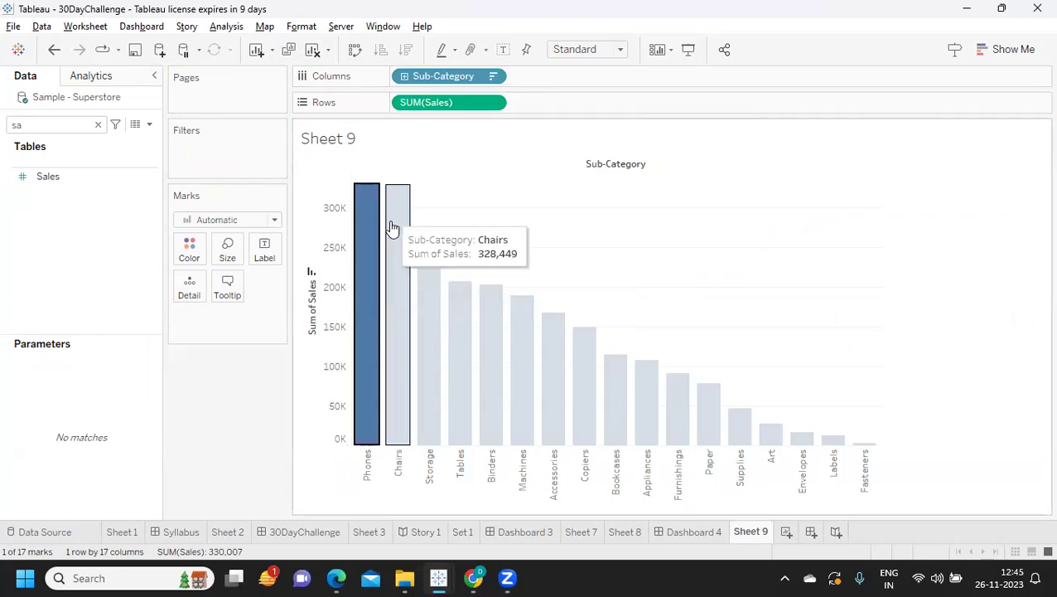
# Step: Create a float parameter named Value that allows all values
pyautogui.click(98, 124)
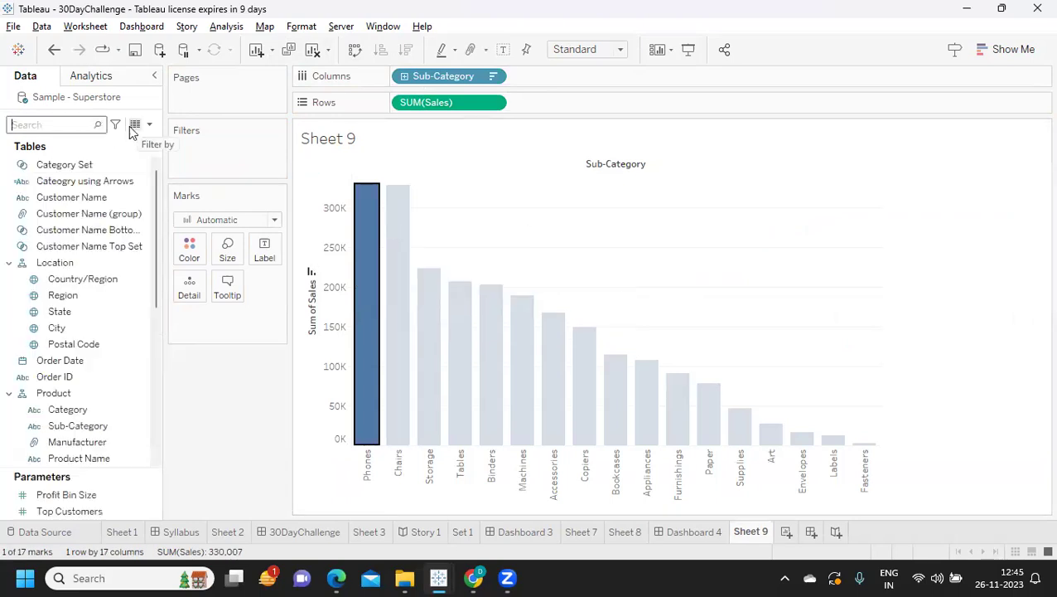
pyautogui.click(149, 125)
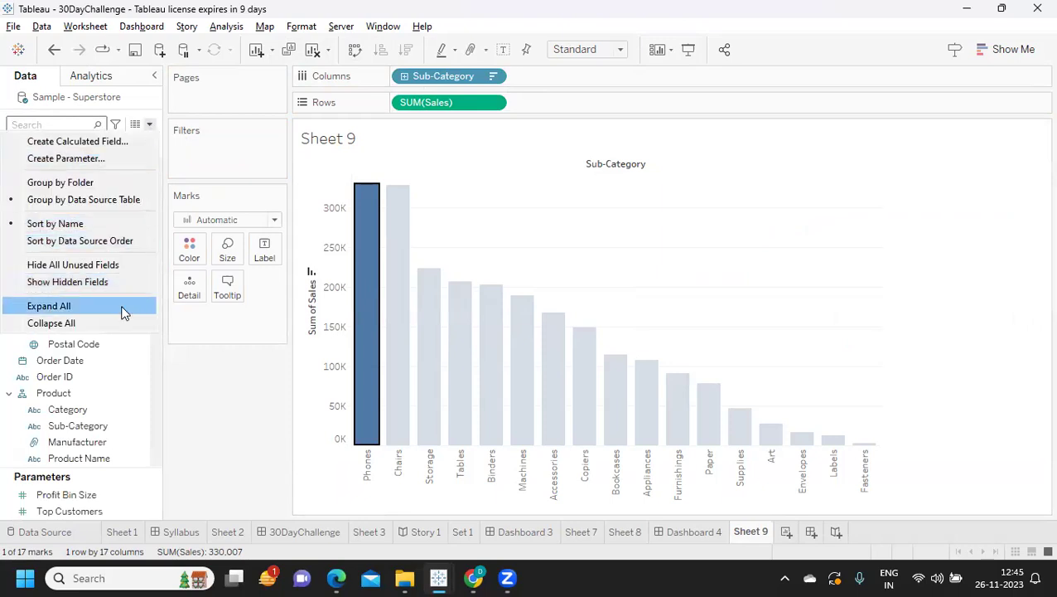
pyautogui.click(73, 164)
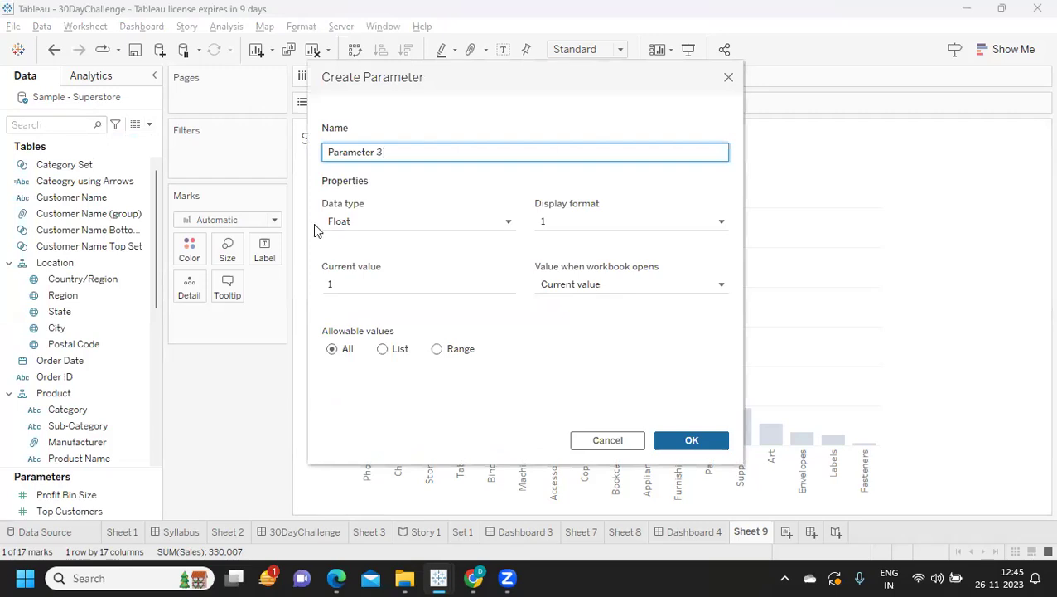
pyautogui.hotkey('ctrl', 'a')
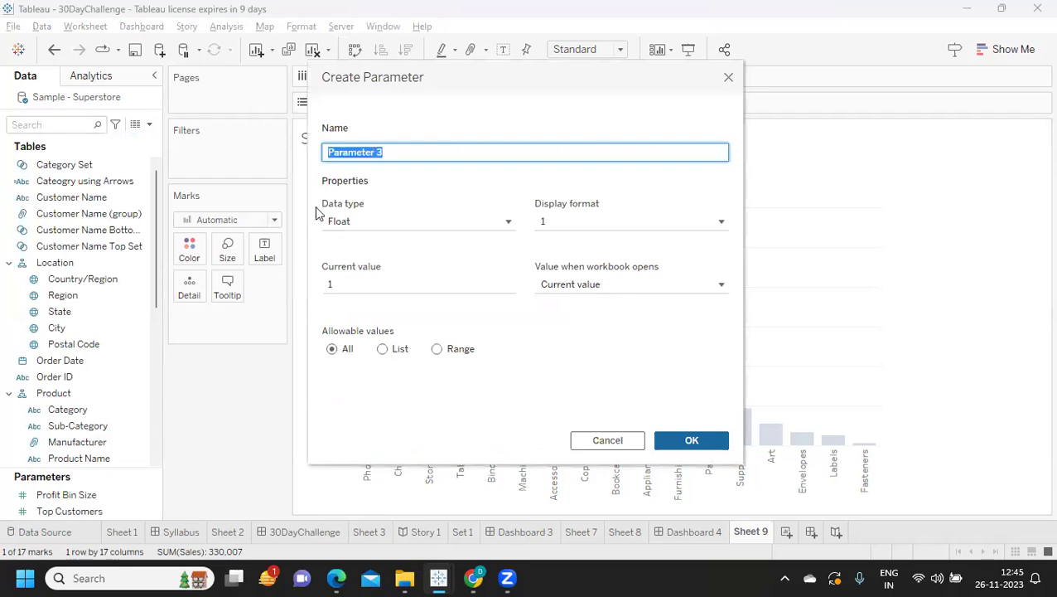
pyautogui.write('vA')
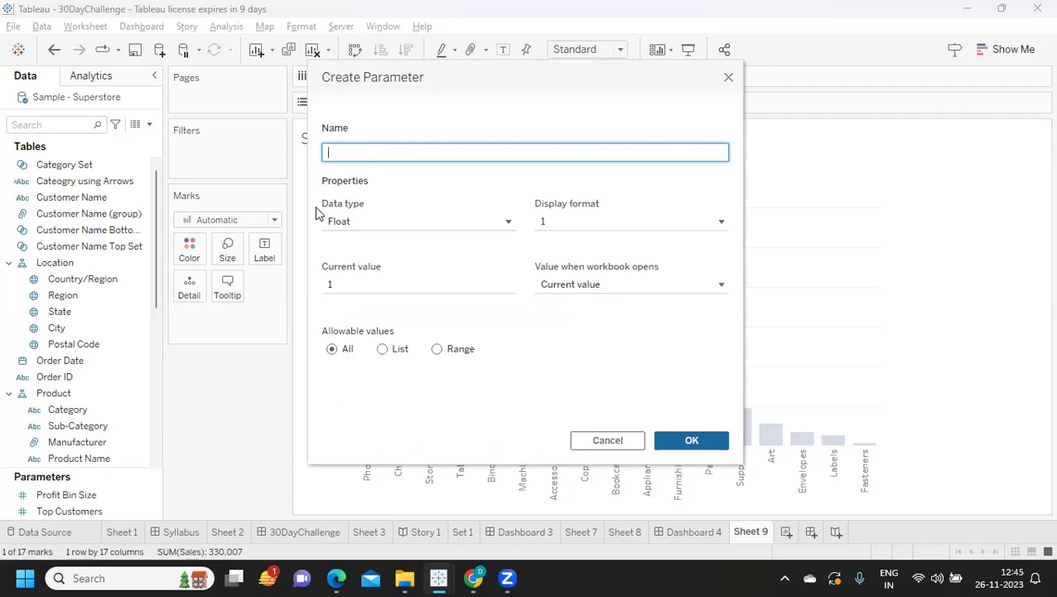
pyautogui.write('lue')
pyautogui.click(677, 440)
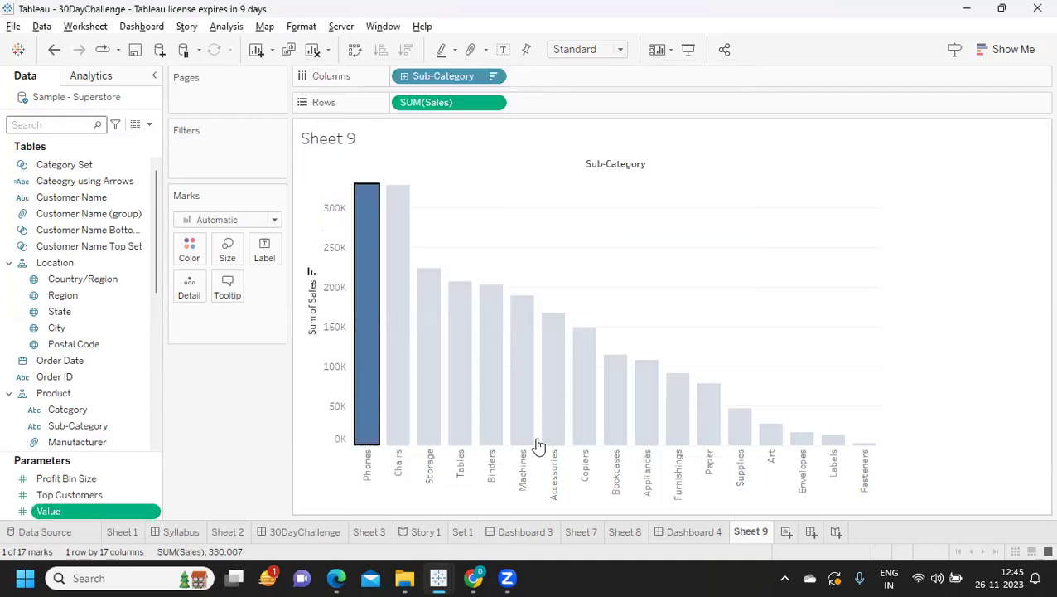
# Step: On a new worksheet, create a calculated field named Value with the formula [Value], referencing the parameter
pyautogui.click(786, 533)
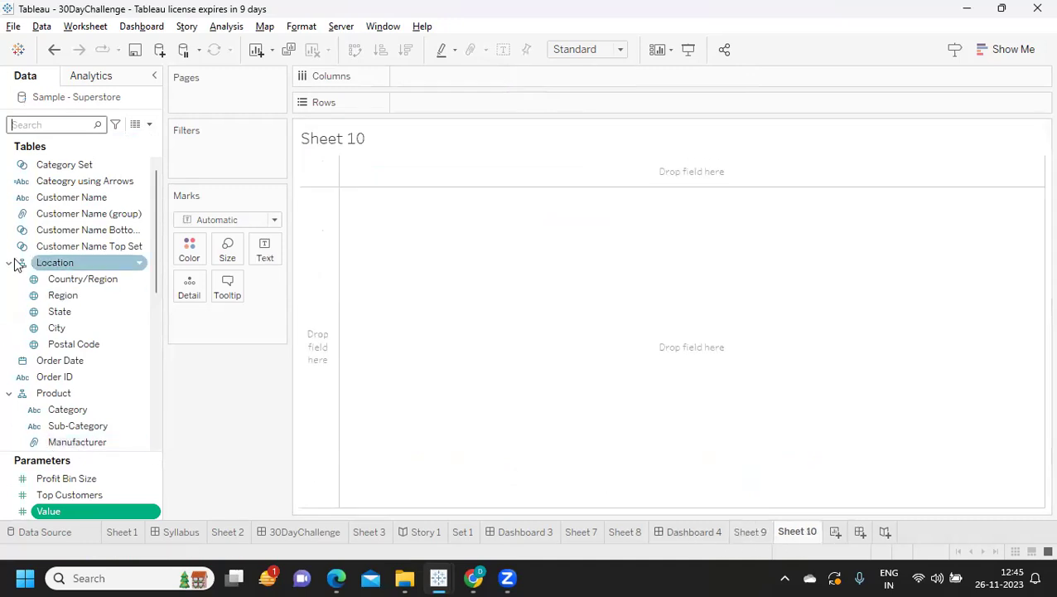
pyautogui.moveTo(67, 505); pyautogui.dragTo(266, 252)
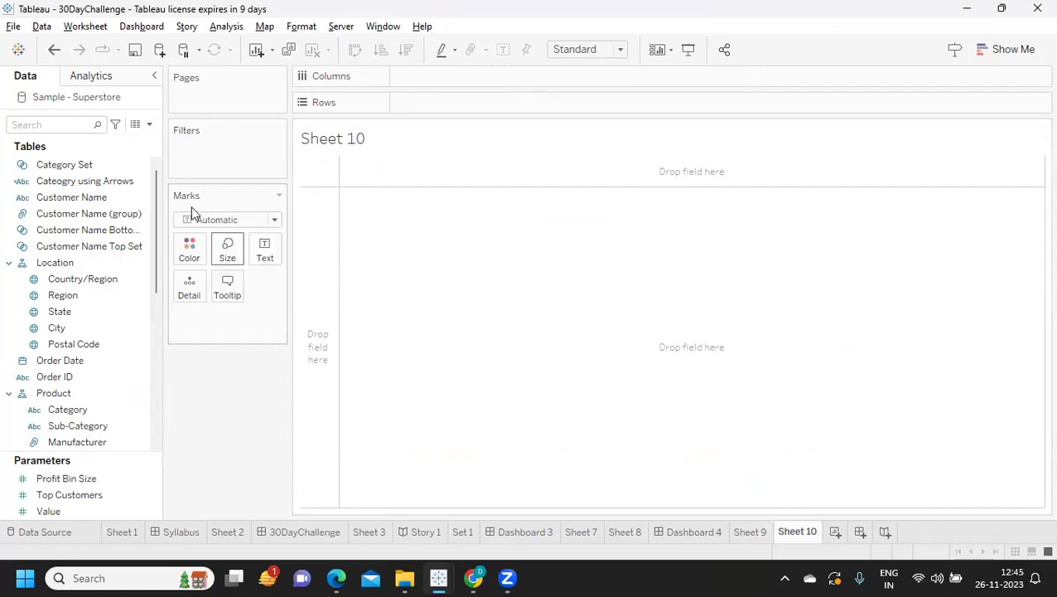
pyautogui.click(150, 125)
pyautogui.click(126, 135)
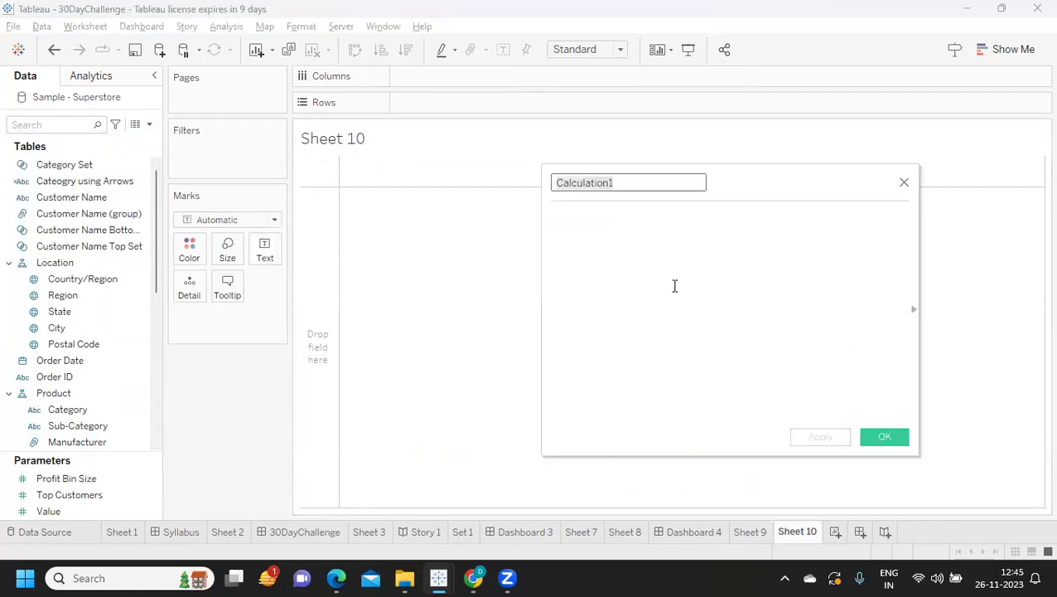
pyautogui.write('Value')
pyautogui.press('Tab')
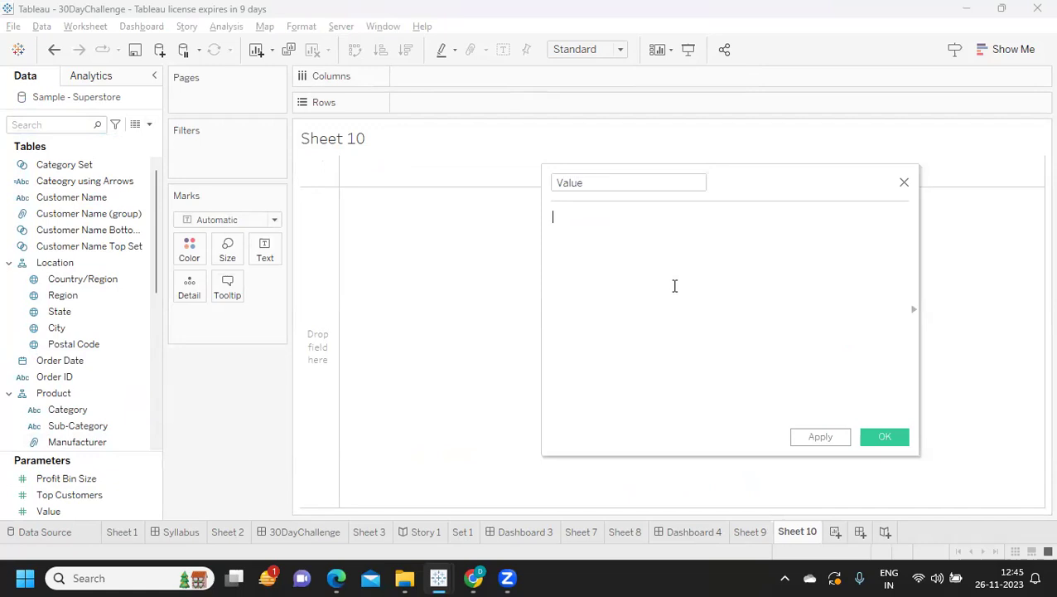
pyautogui.moveTo(48, 512); pyautogui.dragTo(719, 276)
pyautogui.click(830, 439)
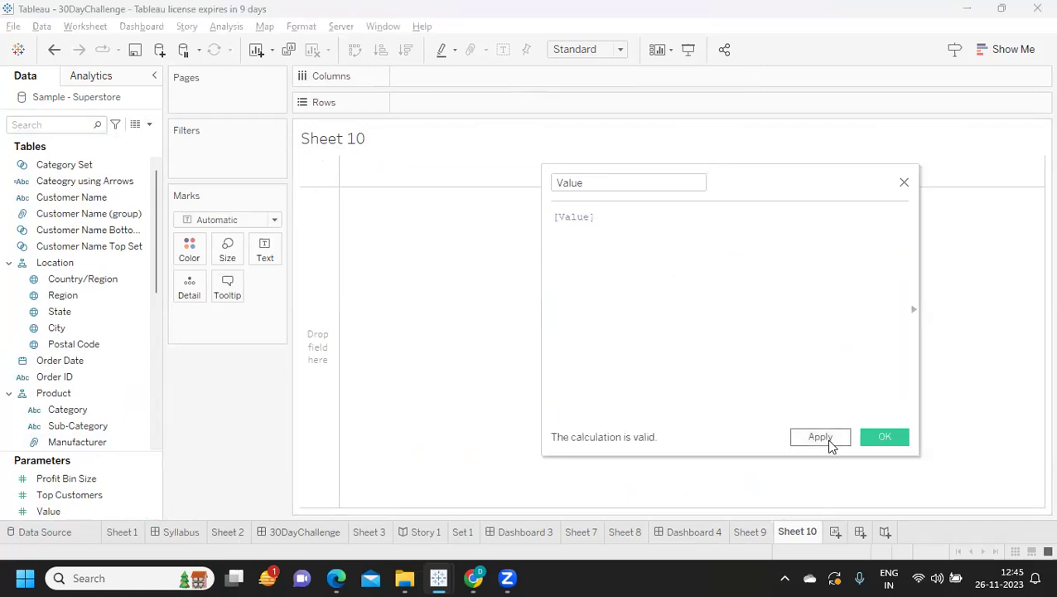
pyautogui.click(881, 437)
# Step: Show the calculated Value field as text on Sheet 10 and convert it to a dimension
pyautogui.moveTo(74, 427); pyautogui.dragTo(260, 260)
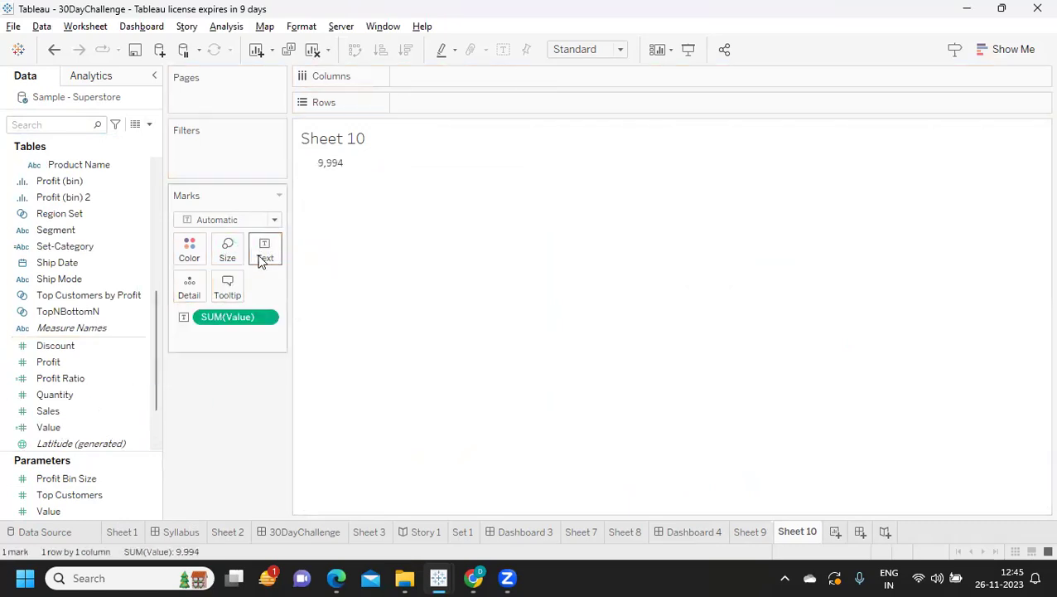
pyautogui.moveTo(256, 325)
pyautogui.mouseDown()
pyautogui.moveTo(248, 370)
pyautogui.moveTo(253, 328)
pyautogui.moveTo(265, 325)
pyautogui.mouseUp()
pyautogui.click(265, 319)
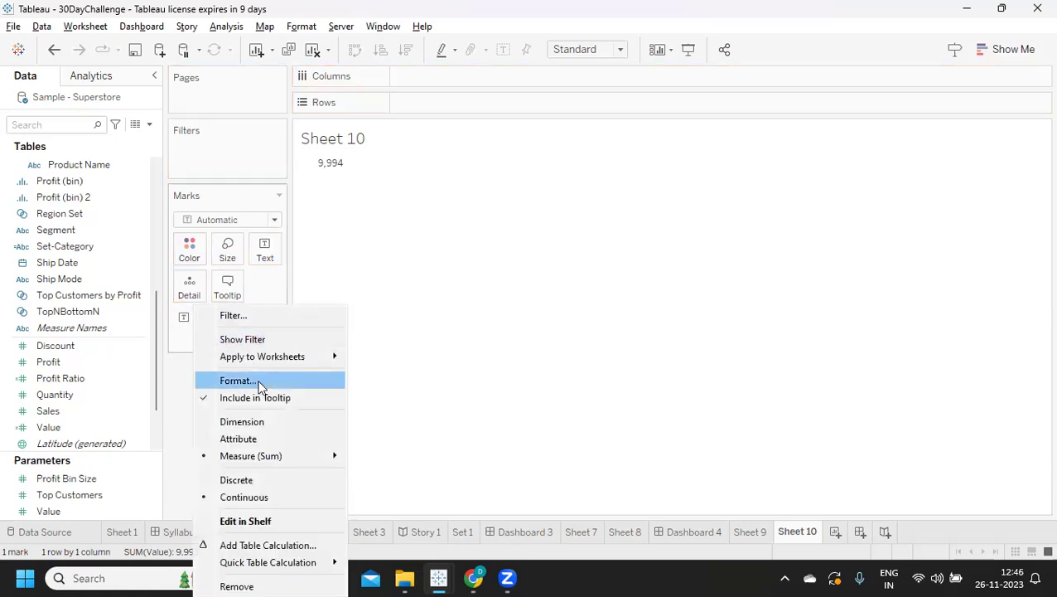
pyautogui.click(229, 422)
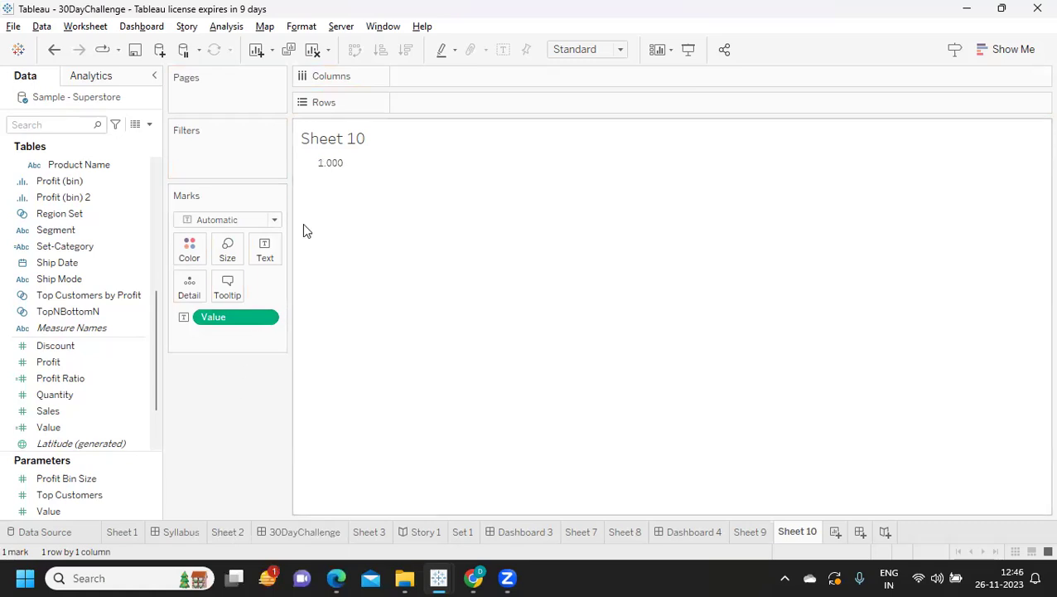
# Step: Fit Sheet 10 to Entire View and set the text alignment to Middle Center
pyautogui.click(577, 48)
pyautogui.click(577, 104)
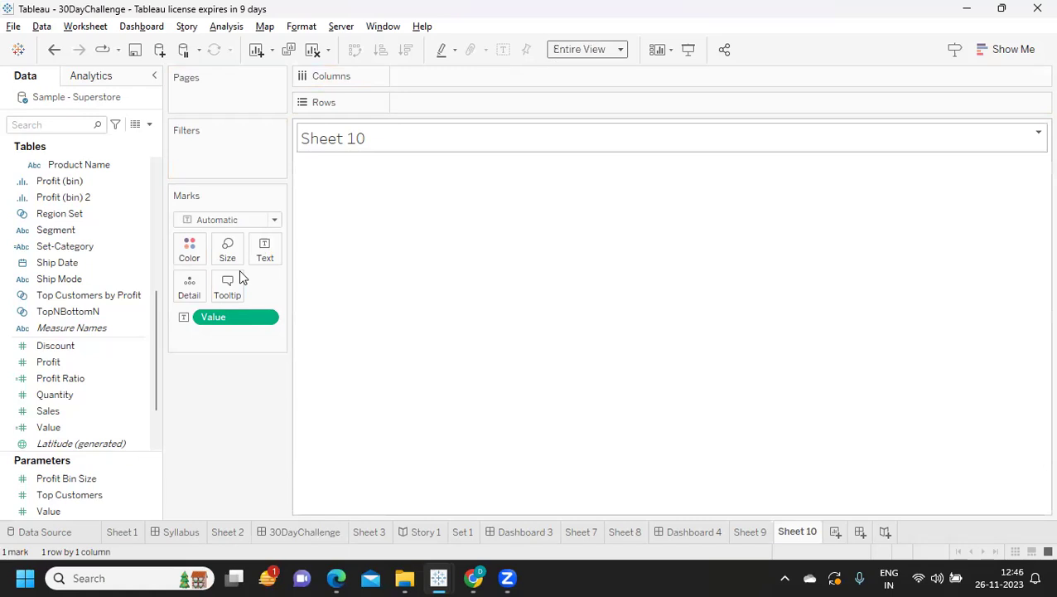
pyautogui.click(264, 248)
pyautogui.click(387, 305)
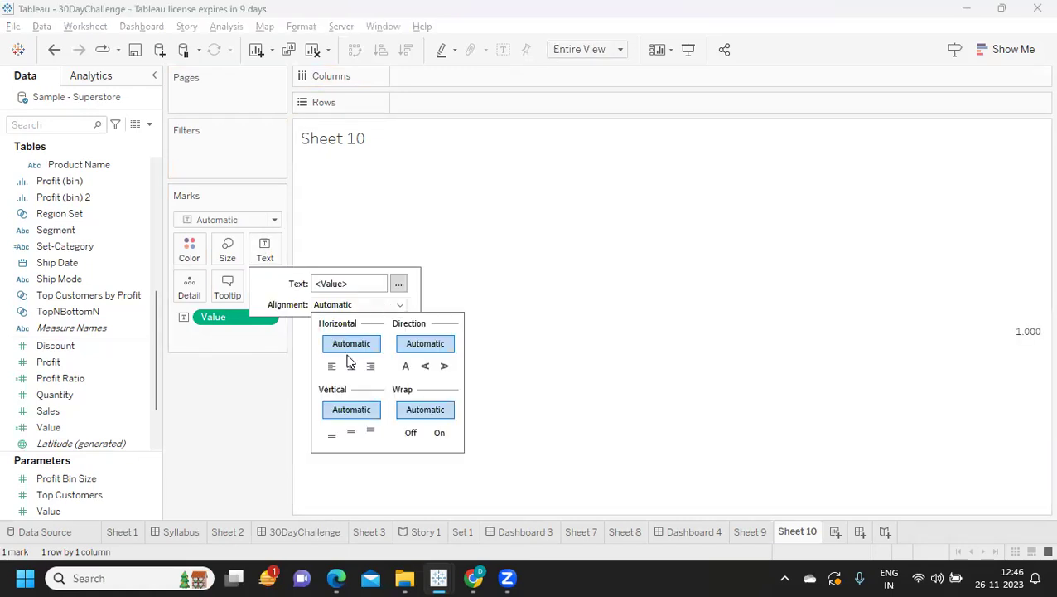
pyautogui.click(352, 366)
pyautogui.click(350, 305)
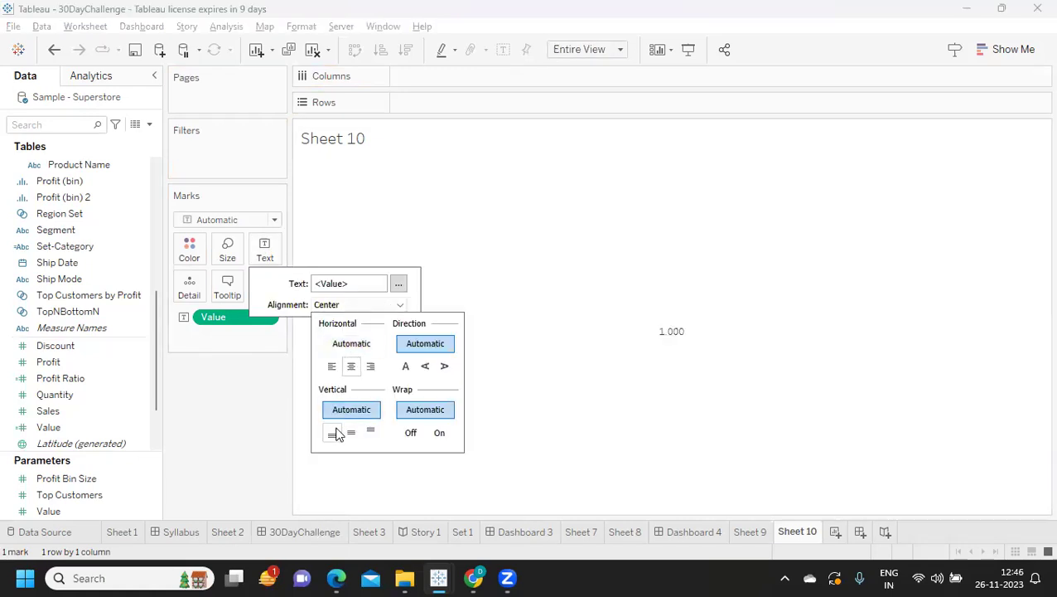
pyautogui.click(351, 432)
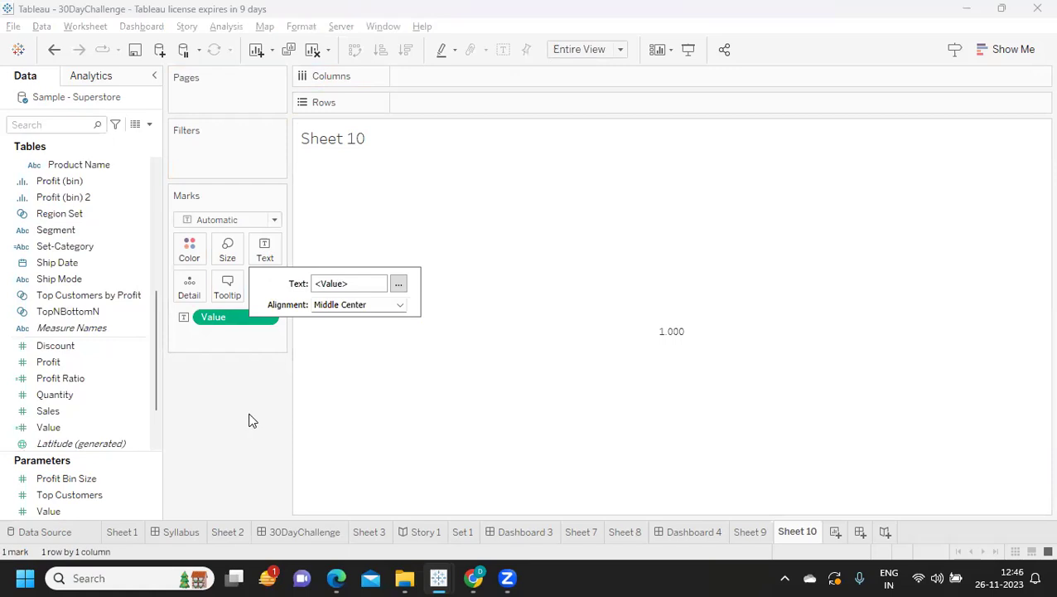
# Step: Format the Value label on Sheet 10 as bold Tableau Bold text at size 16
pyautogui.click(399, 286)
pyautogui.moveTo(816, 328); pyautogui.dragTo(719, 327)
pyautogui.click(715, 305)
pyautogui.click(694, 305)
pyautogui.click(673, 361)
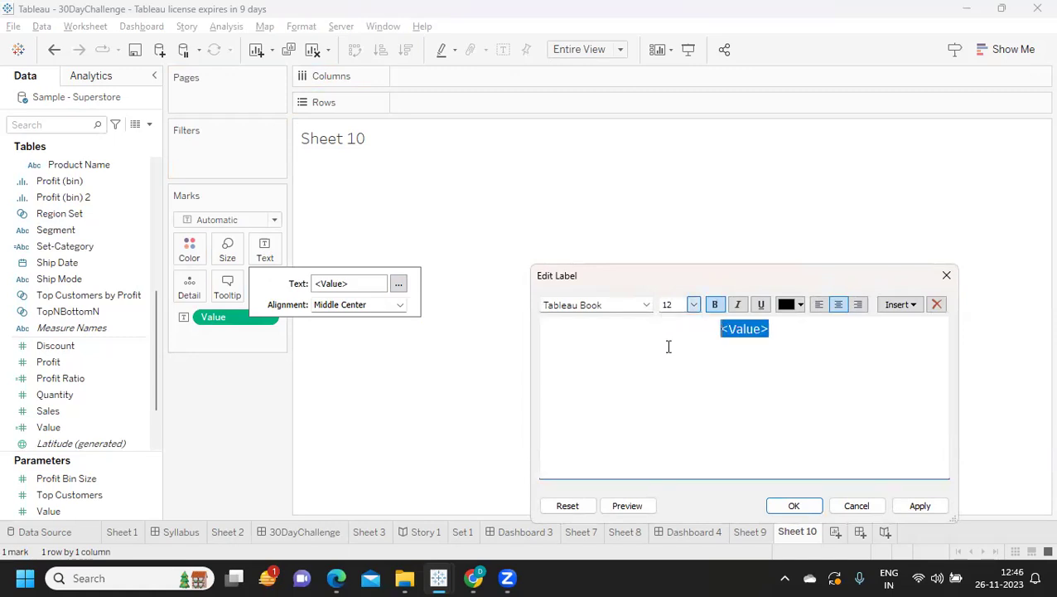
pyautogui.click(646, 305)
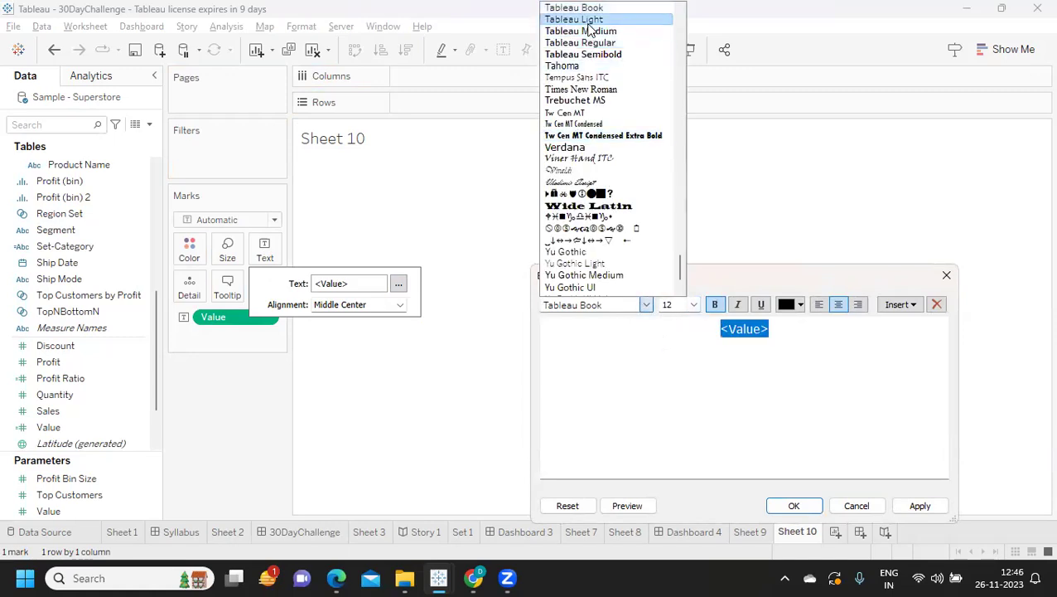
pyautogui.scroll(1, 595, 95)
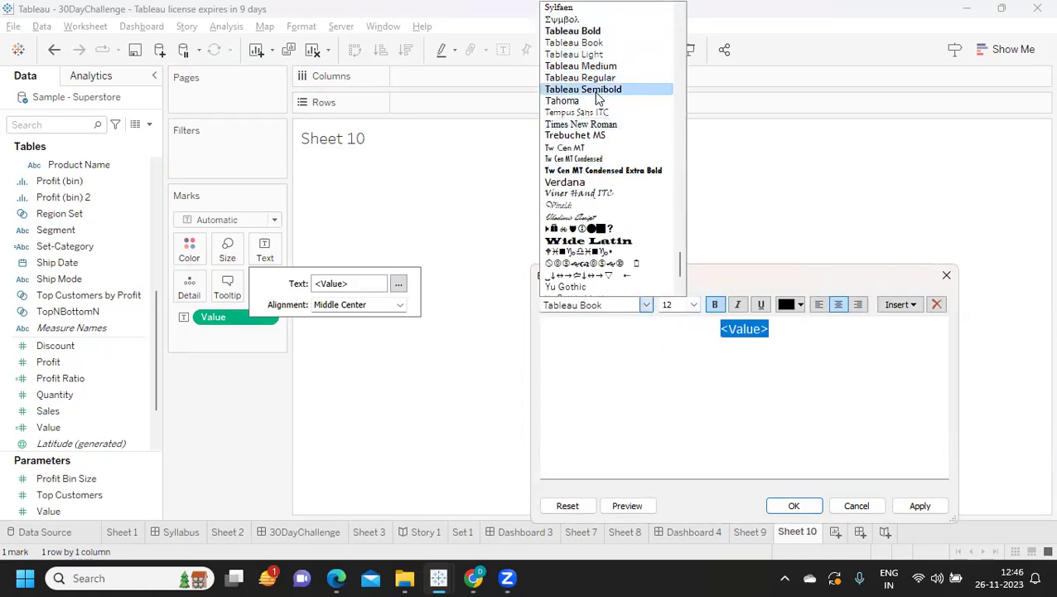
pyautogui.click(594, 32)
pyautogui.click(695, 304)
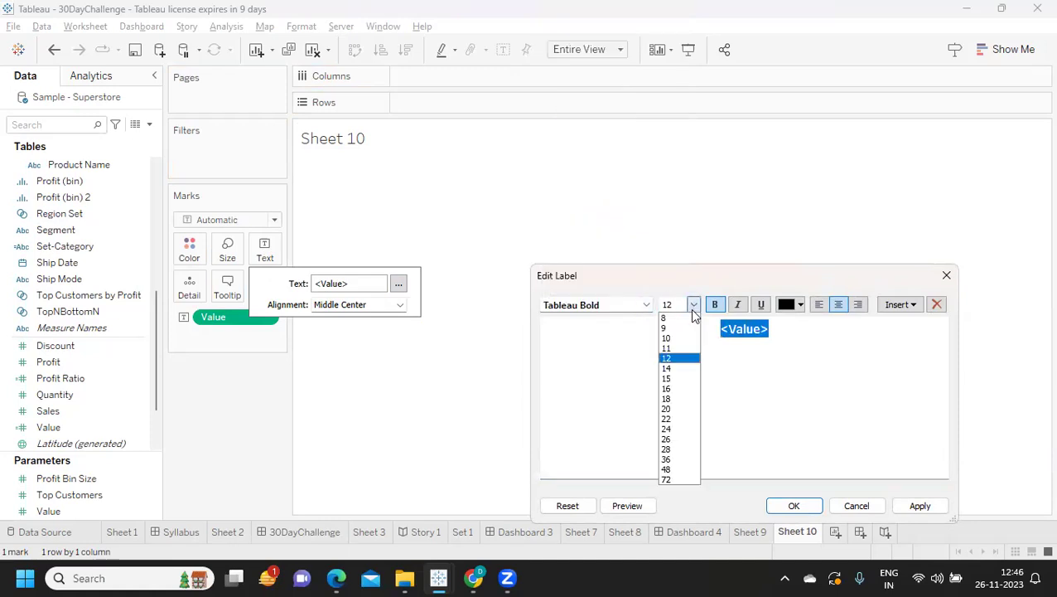
pyautogui.click(681, 389)
pyautogui.click(919, 505)
pyautogui.click(796, 505)
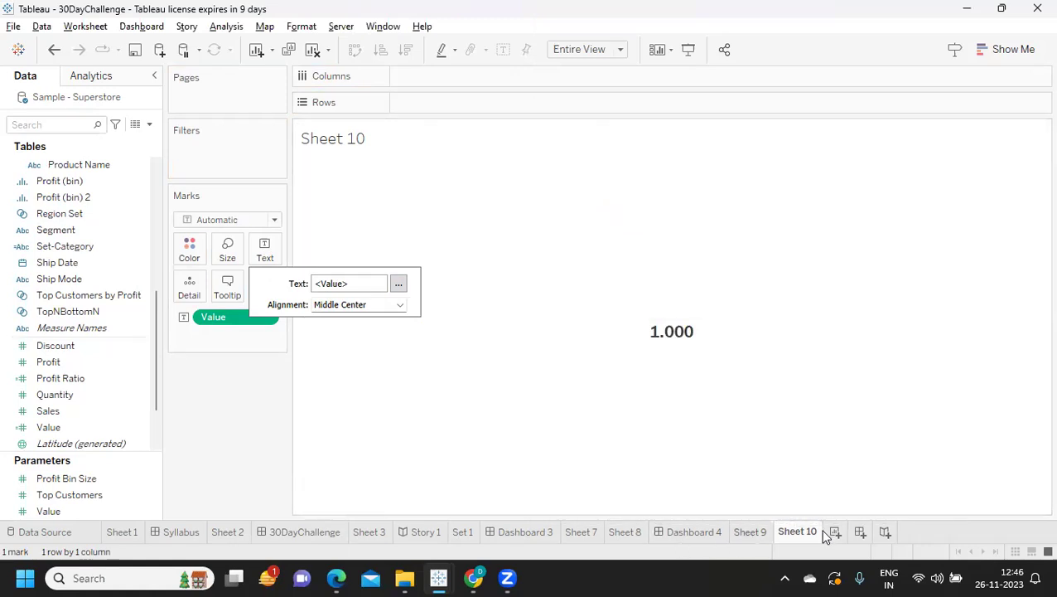
# Step: Create a new dashboard with Sheet 10 placed above Sheet 9, and shrink Sheet 10 to a short strip
pyautogui.click(861, 533)
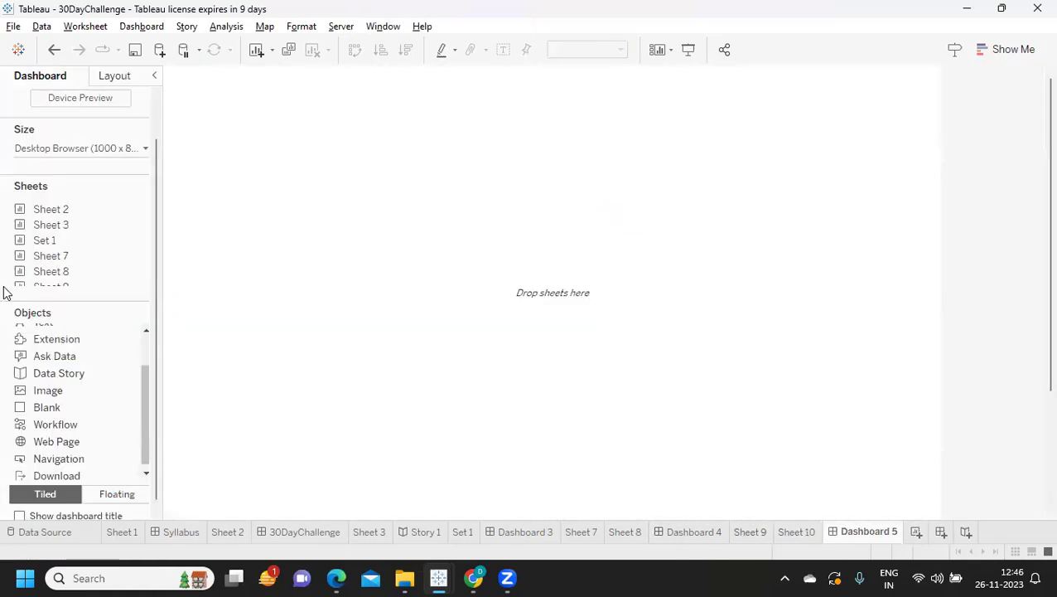
pyautogui.scroll(-2, 24, 293)
pyautogui.moveTo(58, 270)
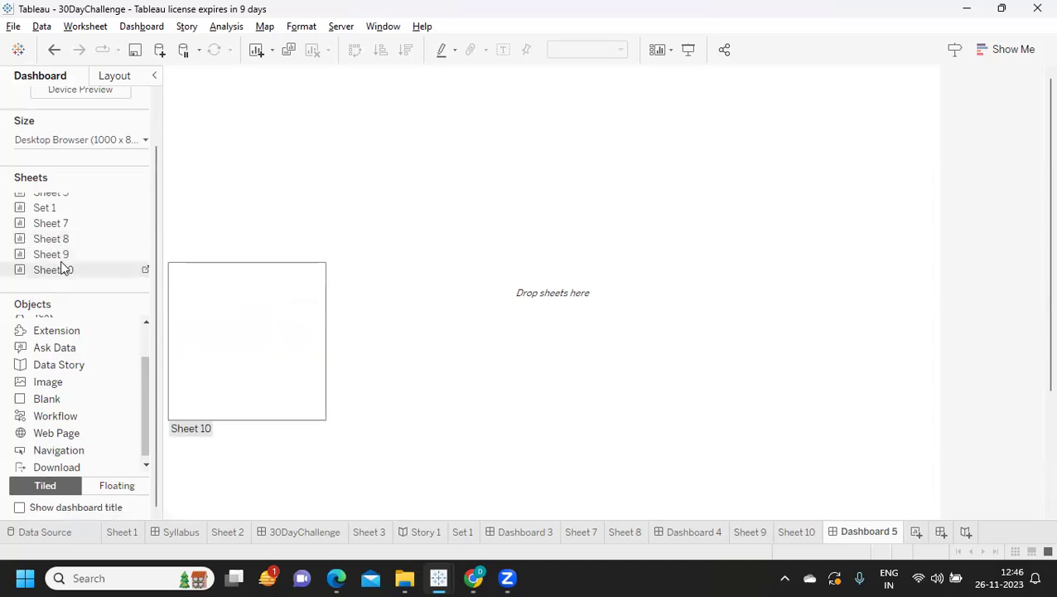
pyautogui.moveTo(61, 257); pyautogui.dragTo(387, 372)
pyautogui.moveTo(38, 272); pyautogui.dragTo(235, 97)
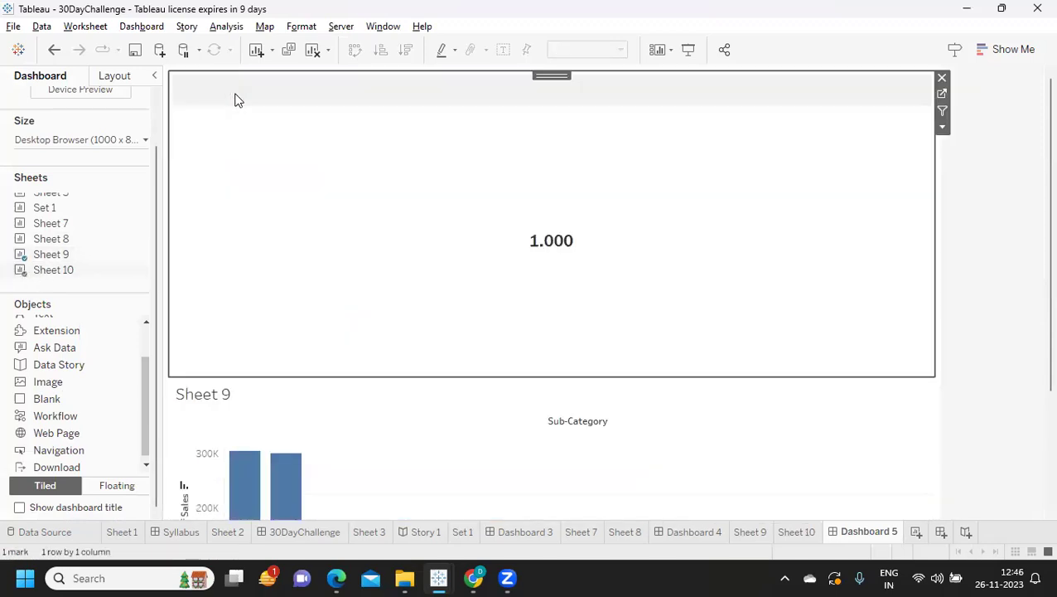
pyautogui.moveTo(445, 376); pyautogui.dragTo(473, 206)
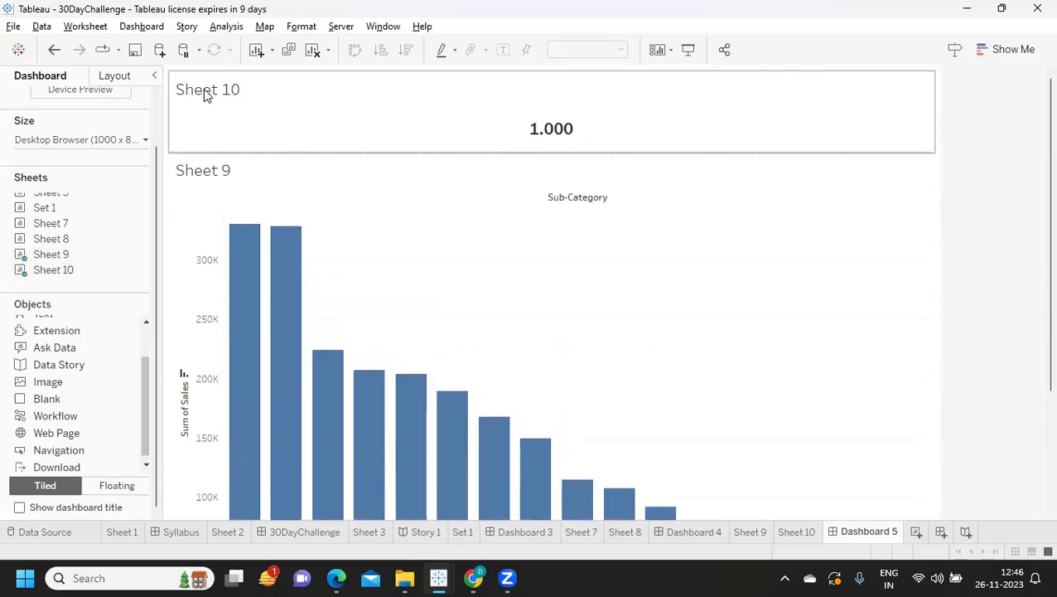
# Step: Hide the titles of Sheet 10 and Sheet 9 and the Sales axis header on the dashboard
pyautogui.click(203, 94)
pyautogui.rightClick(205, 94)
pyautogui.click(226, 137)
pyautogui.click(224, 143)
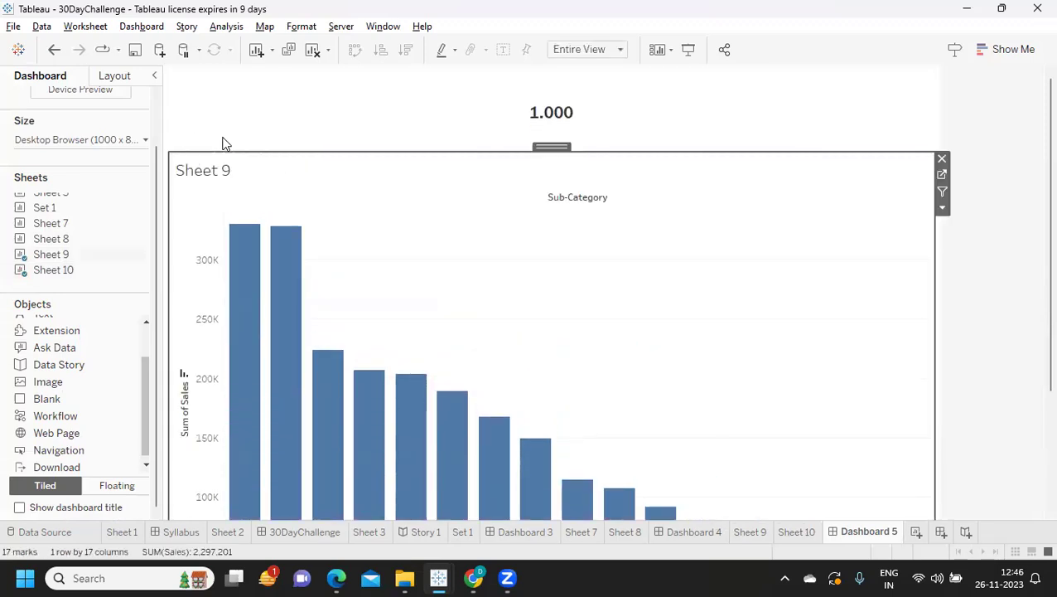
pyautogui.rightClick(191, 164)
pyautogui.click(212, 206)
pyautogui.rightClick(185, 329)
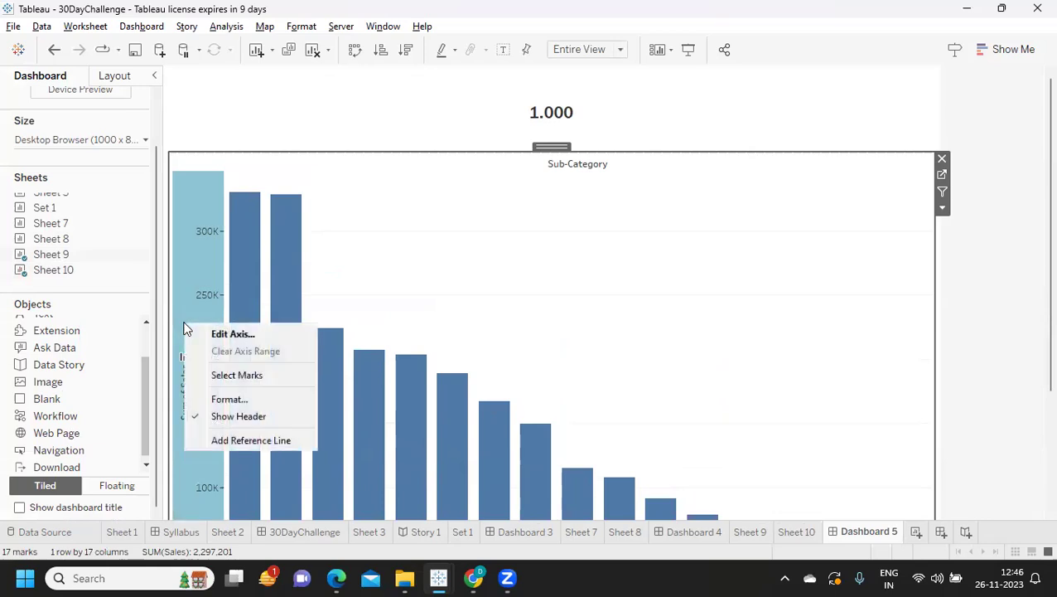
pyautogui.click(219, 421)
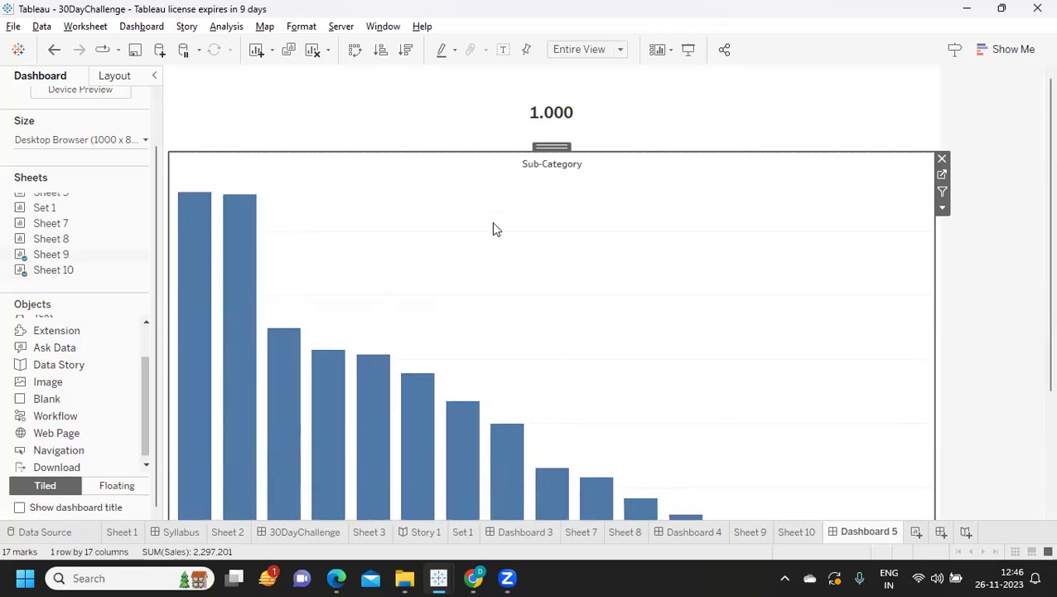
# Step: Add a Change Parameter dashboard action run on Select, targeting the Value parameter and setting it to 1 when the selection clears
pyautogui.click(145, 27)
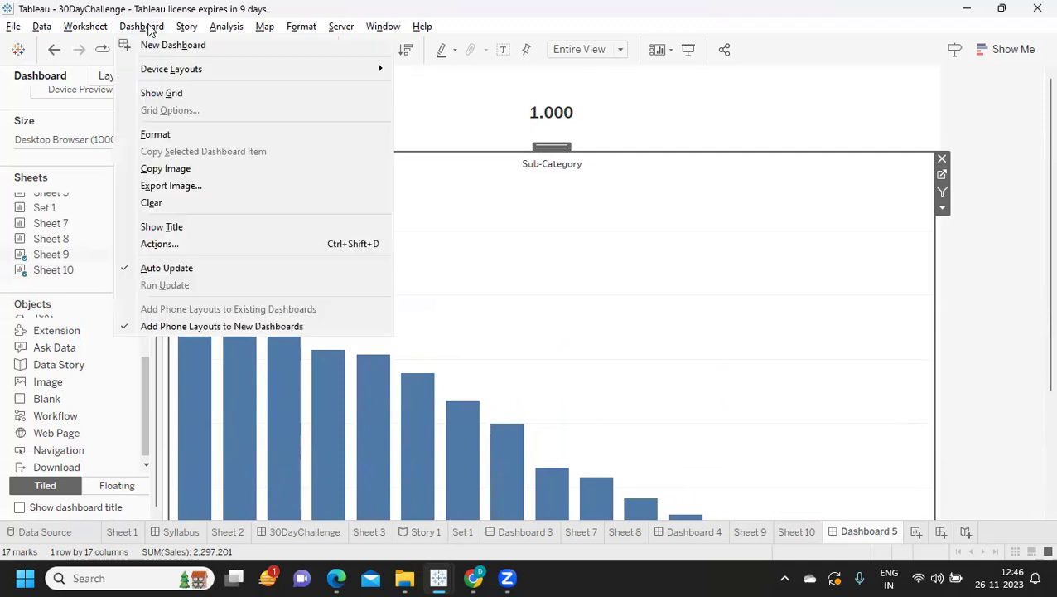
pyautogui.click(159, 244)
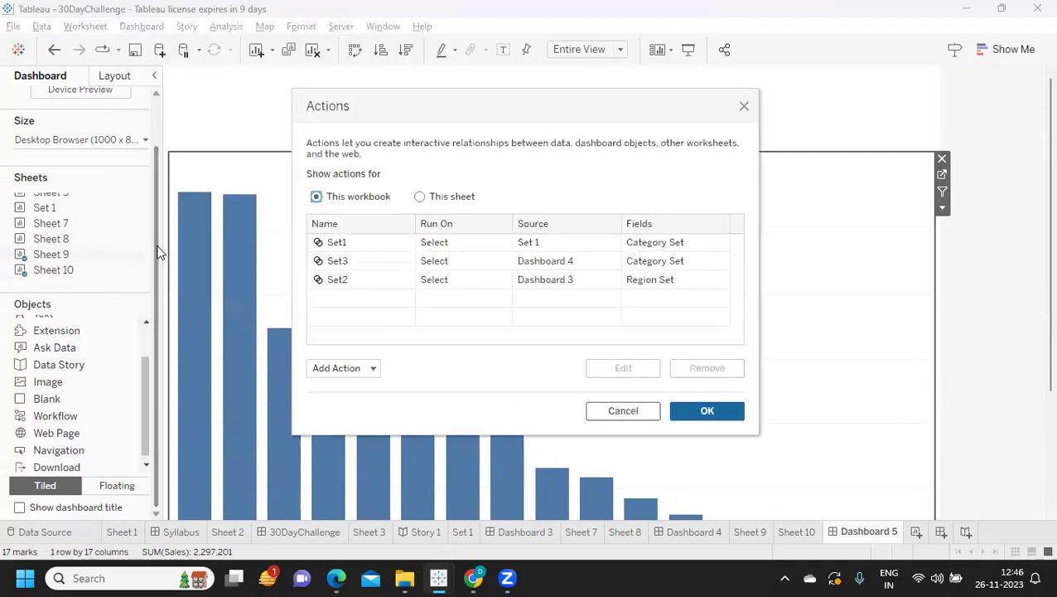
pyautogui.click(331, 368)
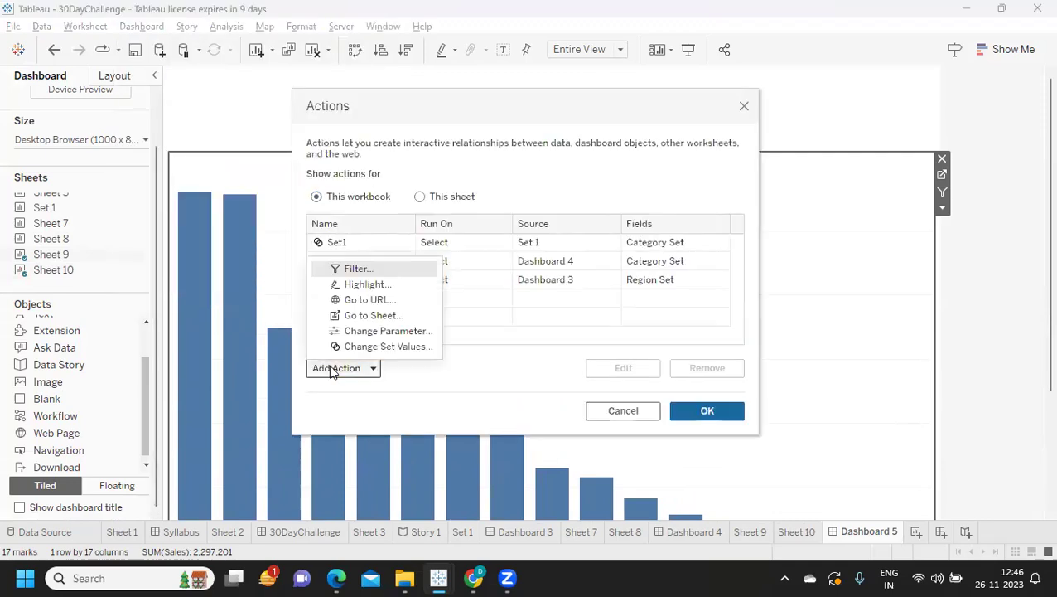
pyautogui.click(365, 331)
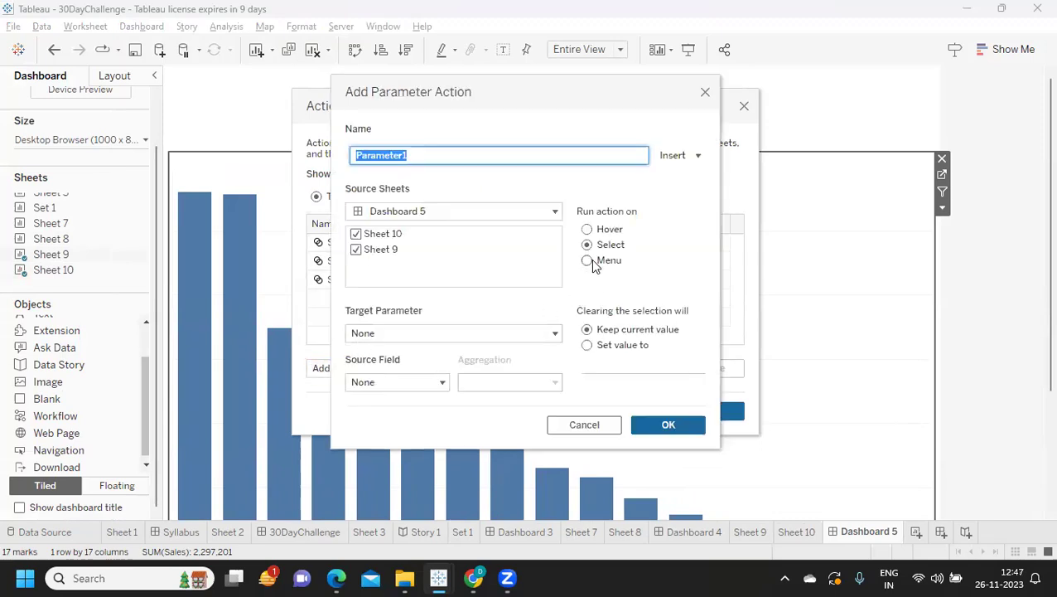
pyautogui.moveTo(557, 87); pyautogui.dragTo(839, 104)
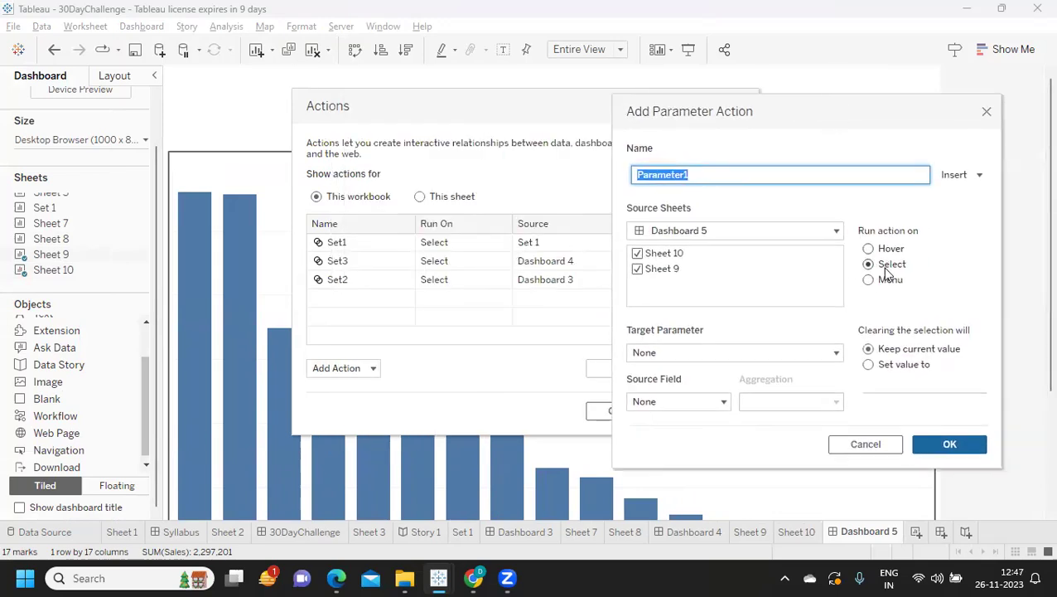
pyautogui.click(684, 355)
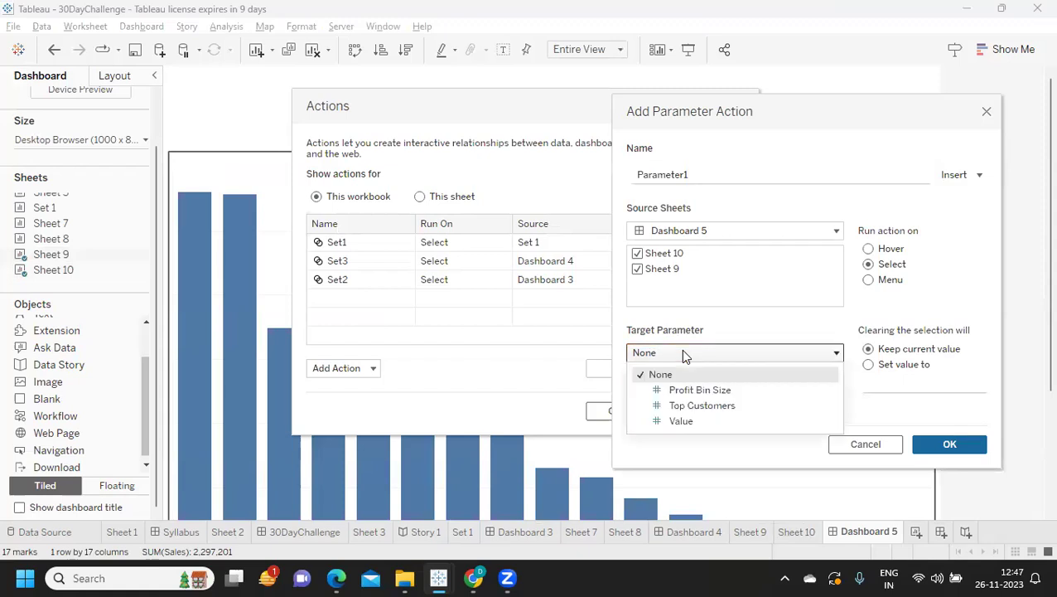
pyautogui.click(680, 421)
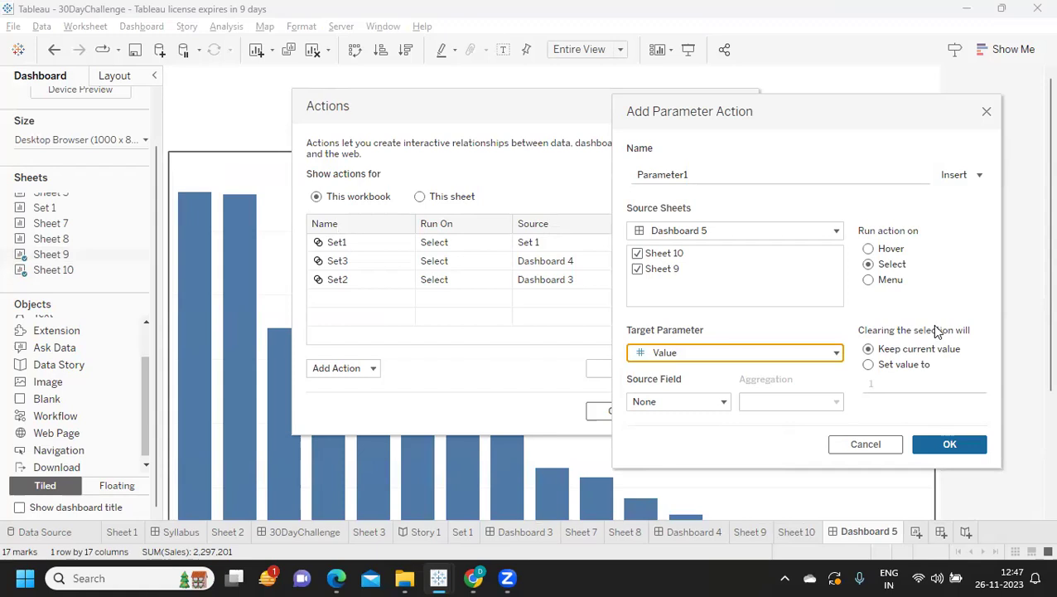
pyautogui.click(868, 365)
pyautogui.click(874, 382)
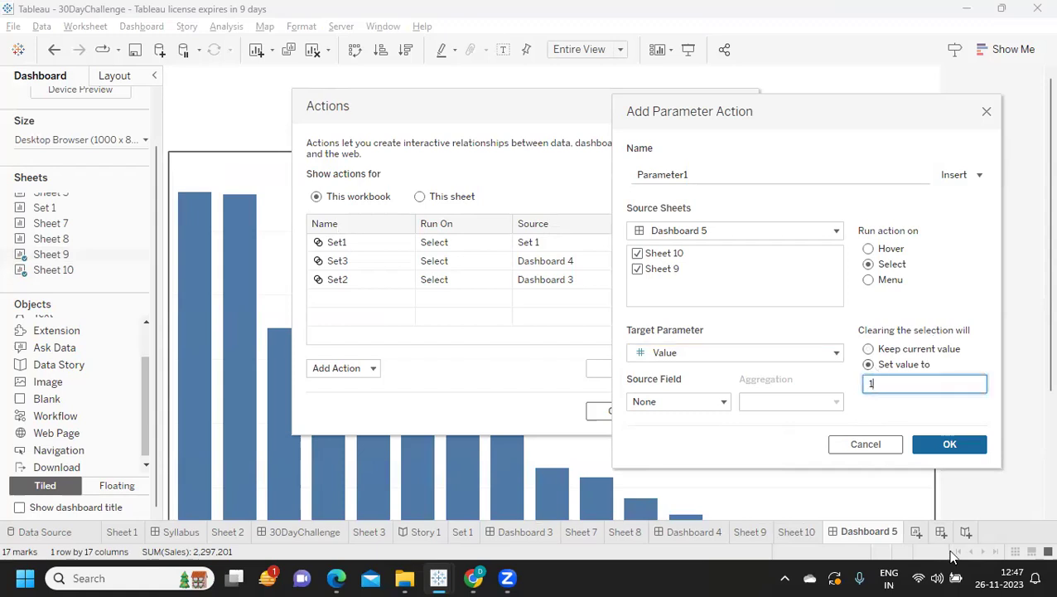
# Step: Set the parameter action's source field to Value (Sample - Superstore) and save the dashboard actions
pyautogui.click(678, 404)
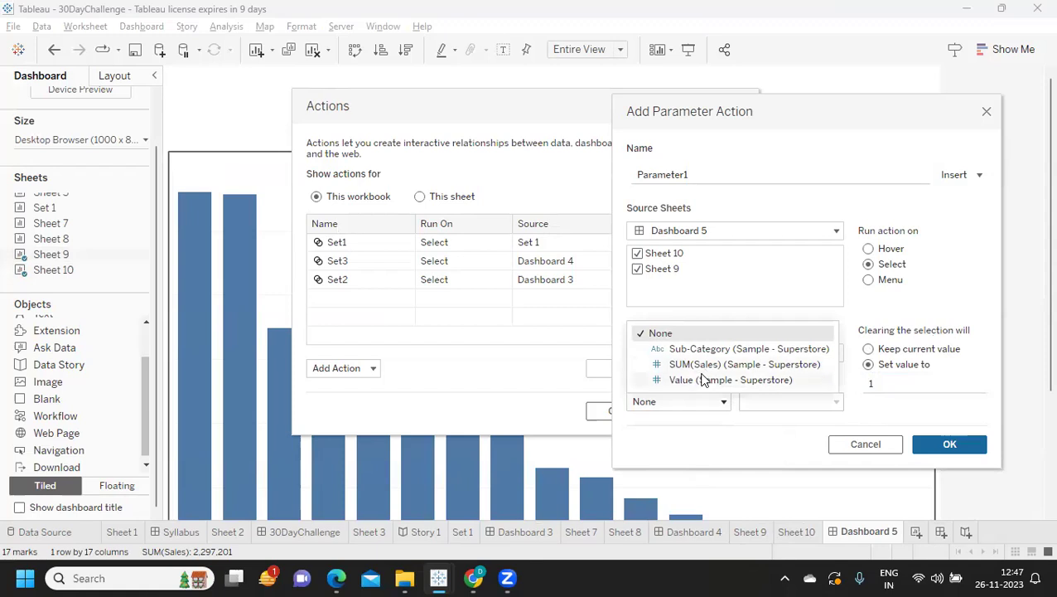
pyautogui.click(703, 379)
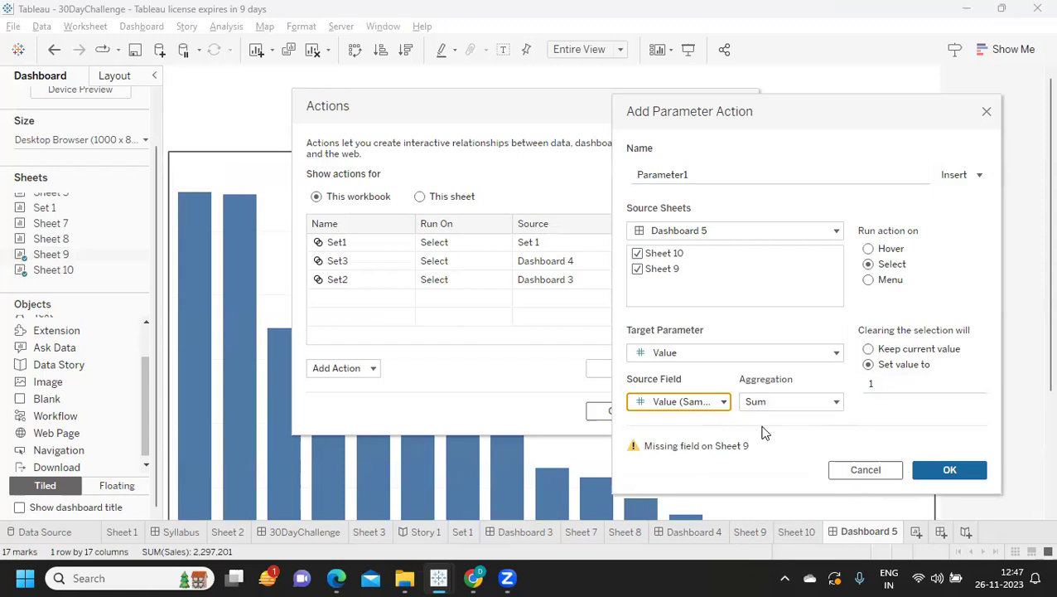
pyautogui.click(708, 406)
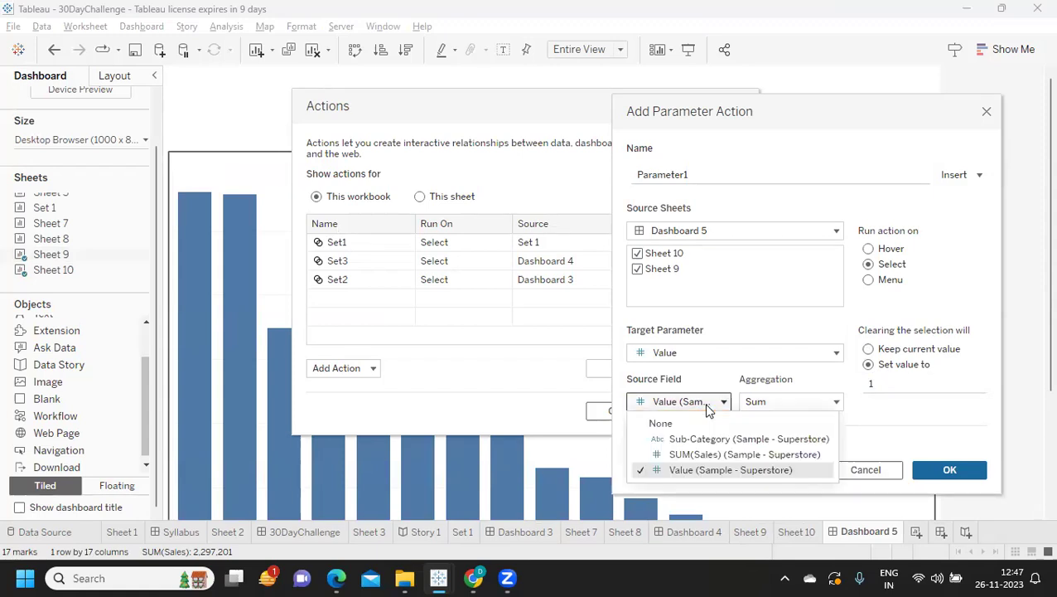
pyautogui.click(715, 454)
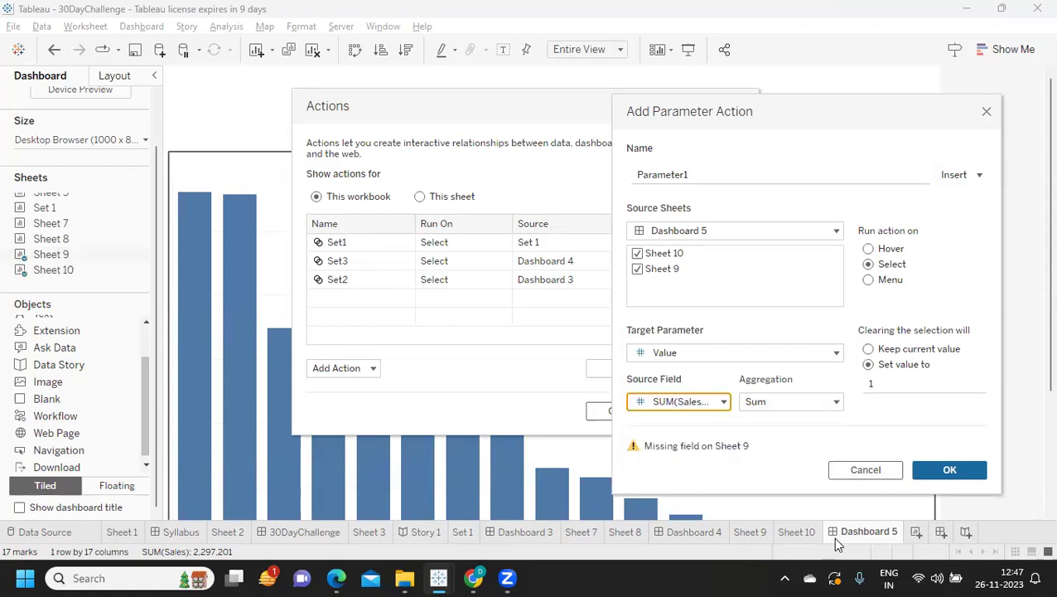
pyautogui.click(709, 403)
pyautogui.click(696, 469)
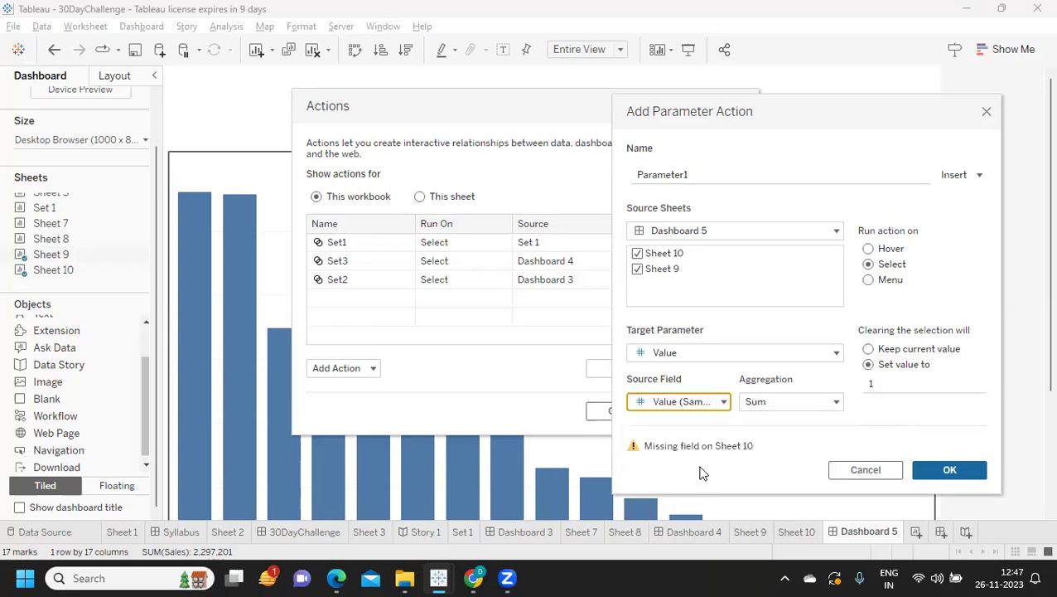
pyautogui.click(977, 472)
pyautogui.click(706, 410)
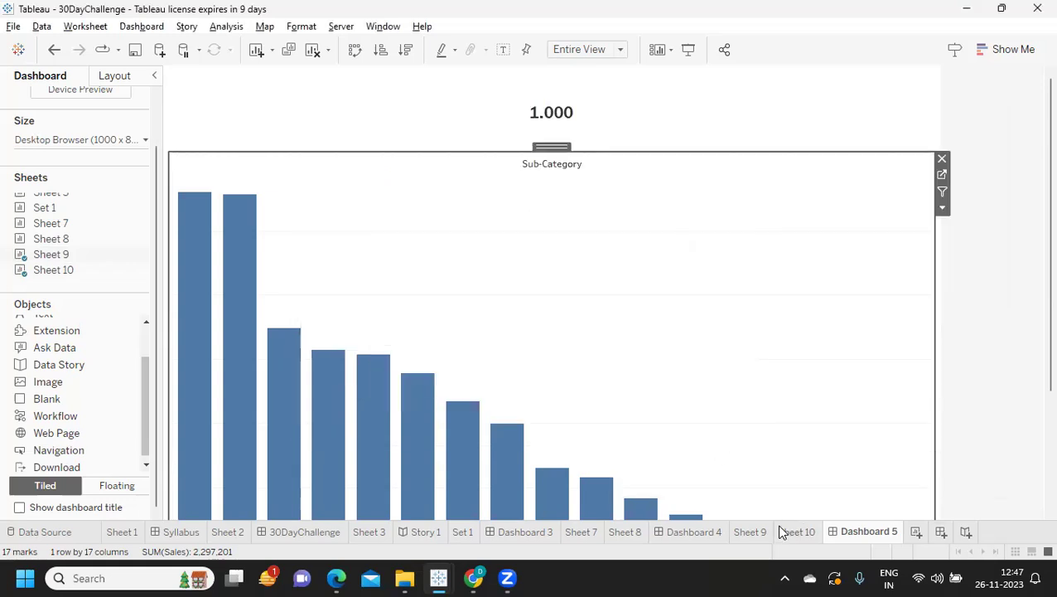
# Step: Add Sales to the detail of Sheet 10's marks and aggregate it as a sum
pyautogui.click(792, 533)
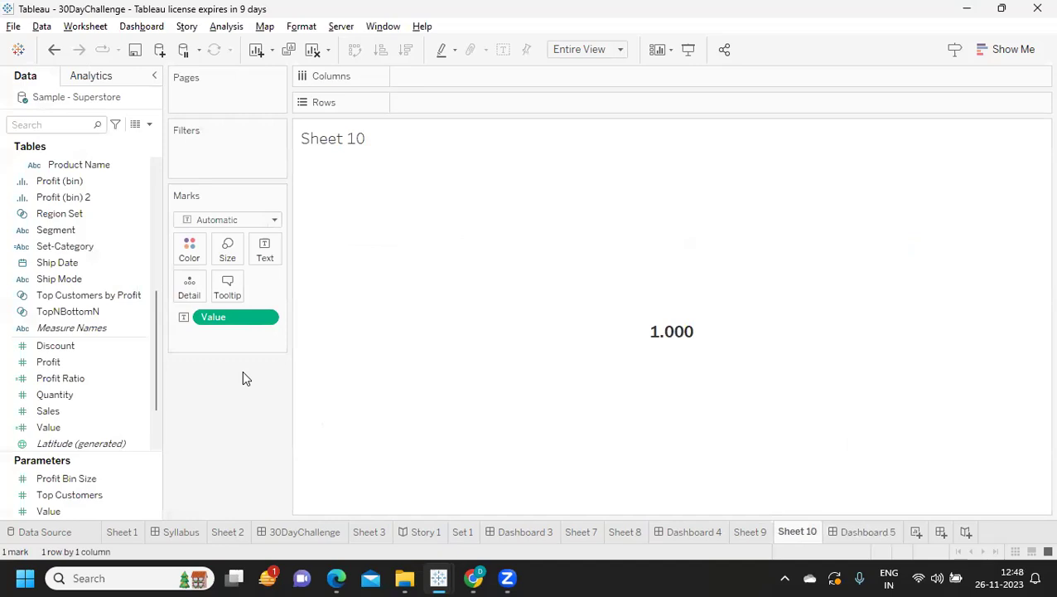
pyautogui.moveTo(48, 411); pyautogui.dragTo(189, 290)
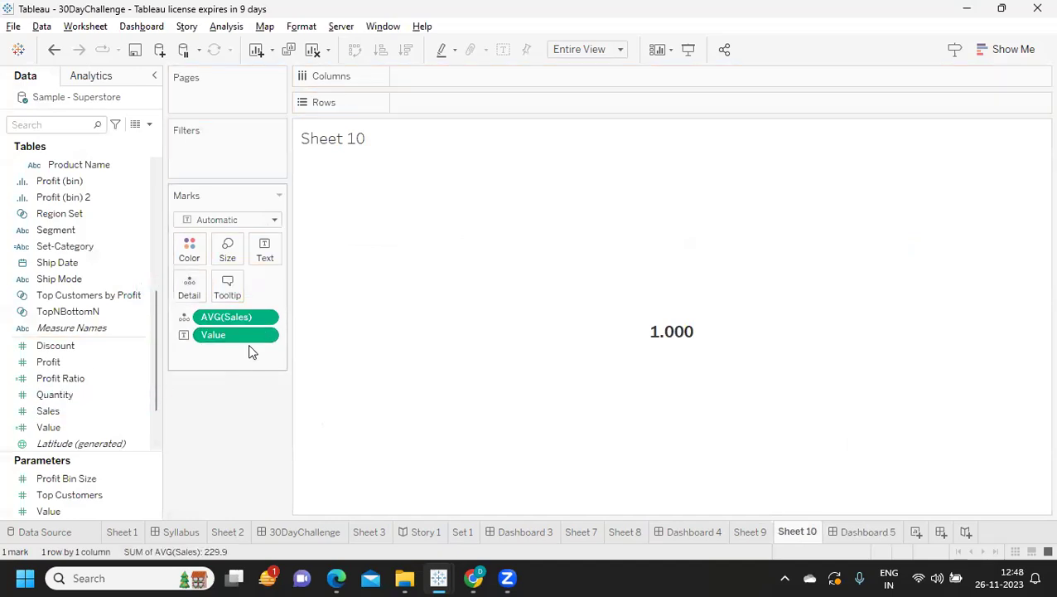
pyautogui.rightClick(267, 316)
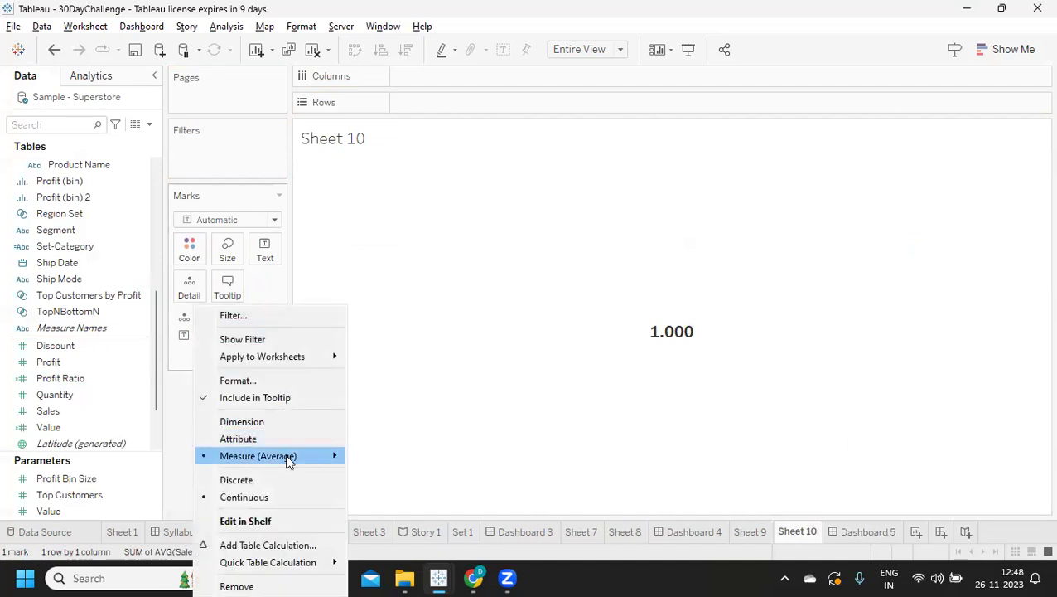
pyautogui.moveTo(336, 458)
pyautogui.click(379, 393)
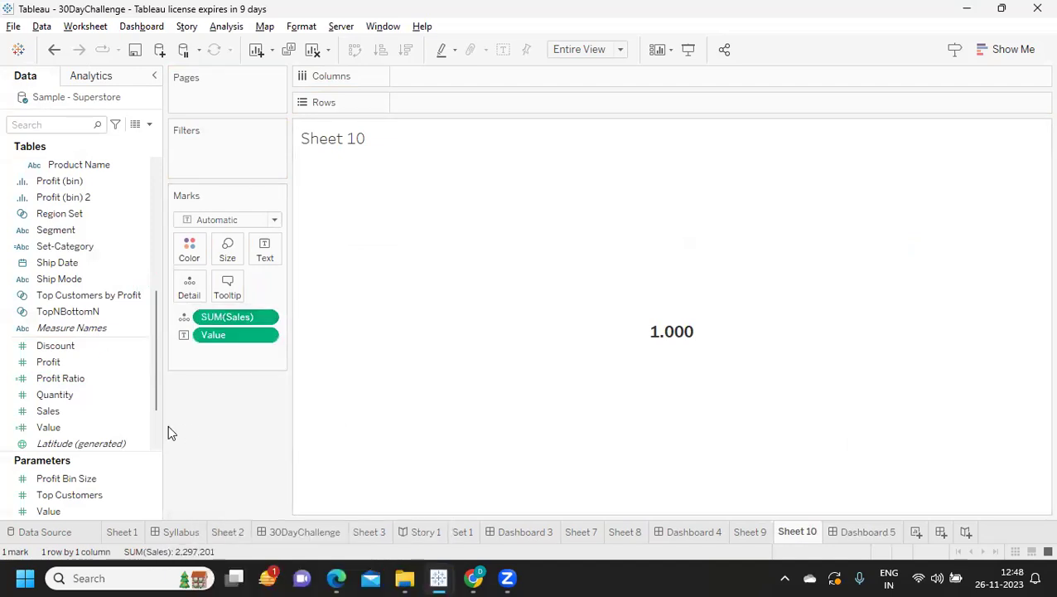
# Step: Add the Value field to the detail of Sheet 9's bars and convert it to a dimension
pyautogui.click(742, 530)
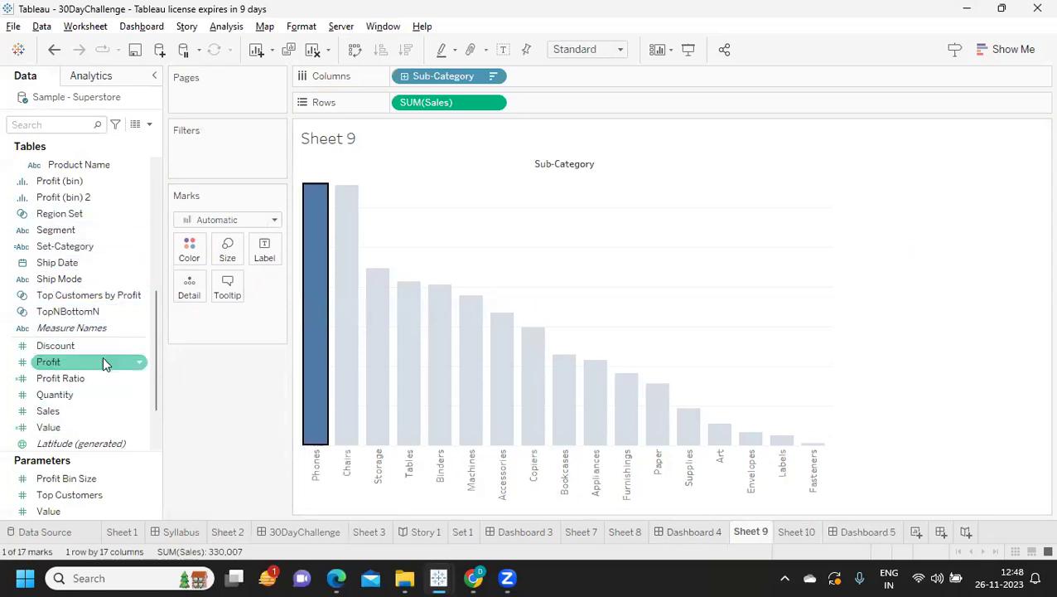
pyautogui.click(783, 533)
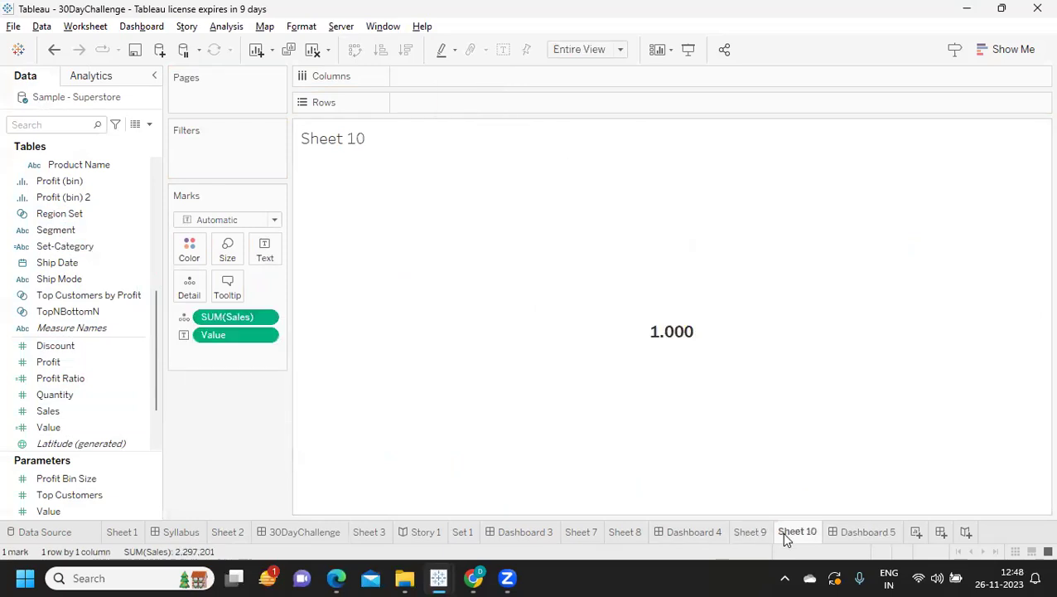
pyautogui.click(746, 533)
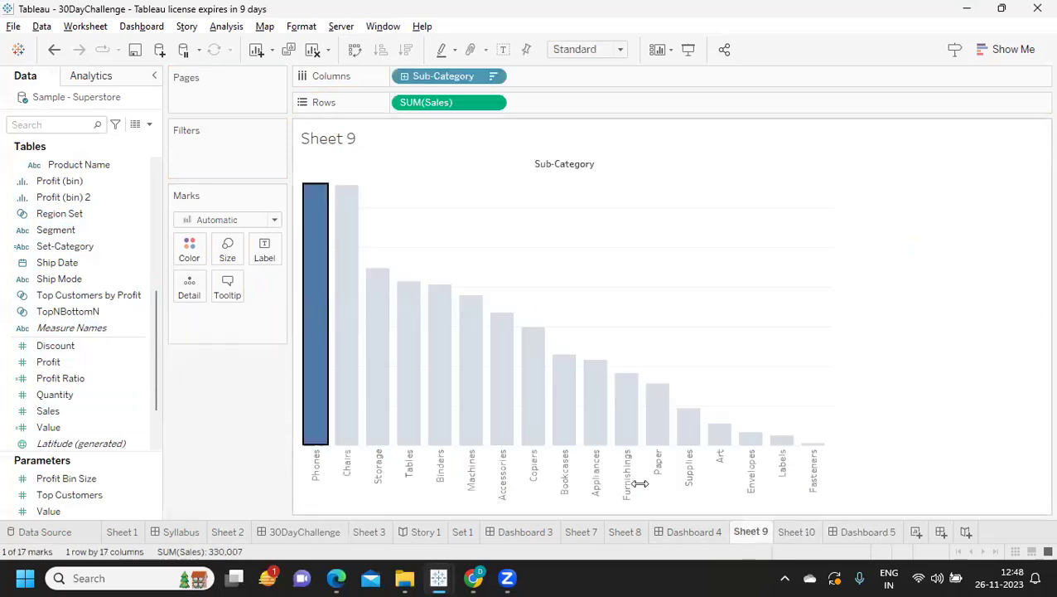
pyautogui.moveTo(60, 429); pyautogui.dragTo(192, 292)
pyautogui.click(268, 321)
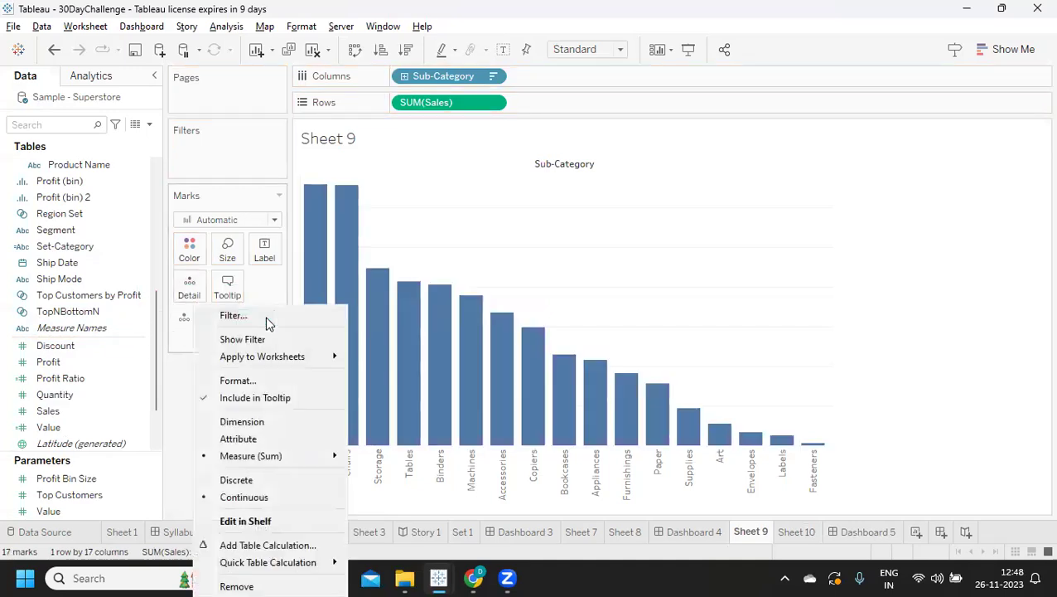
pyautogui.click(274, 423)
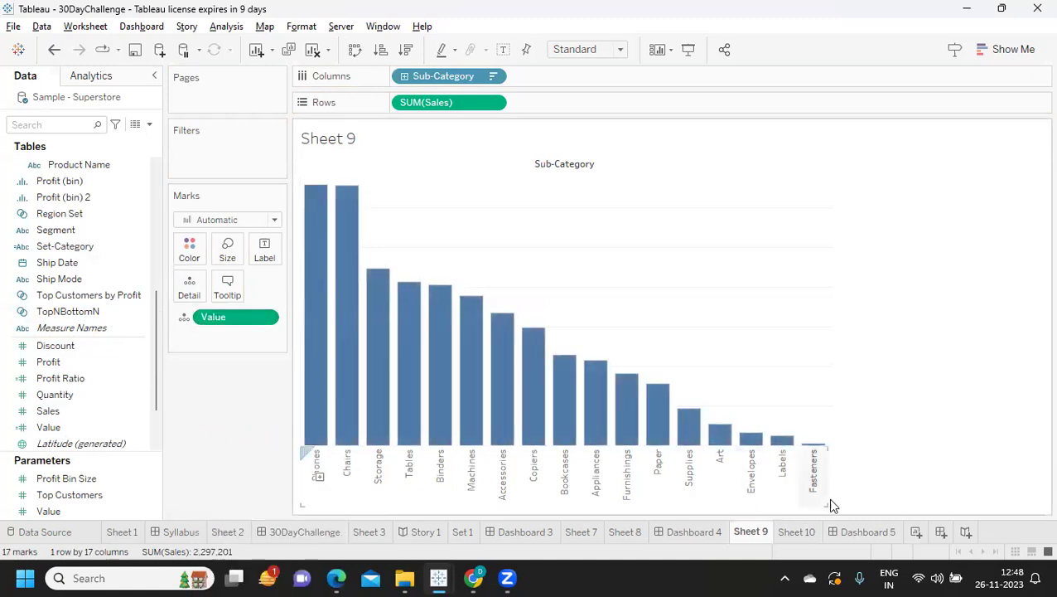
# Step: Test the parameter action on Dashboard 5 by selecting and deselecting the Phones bar
pyautogui.click(861, 531)
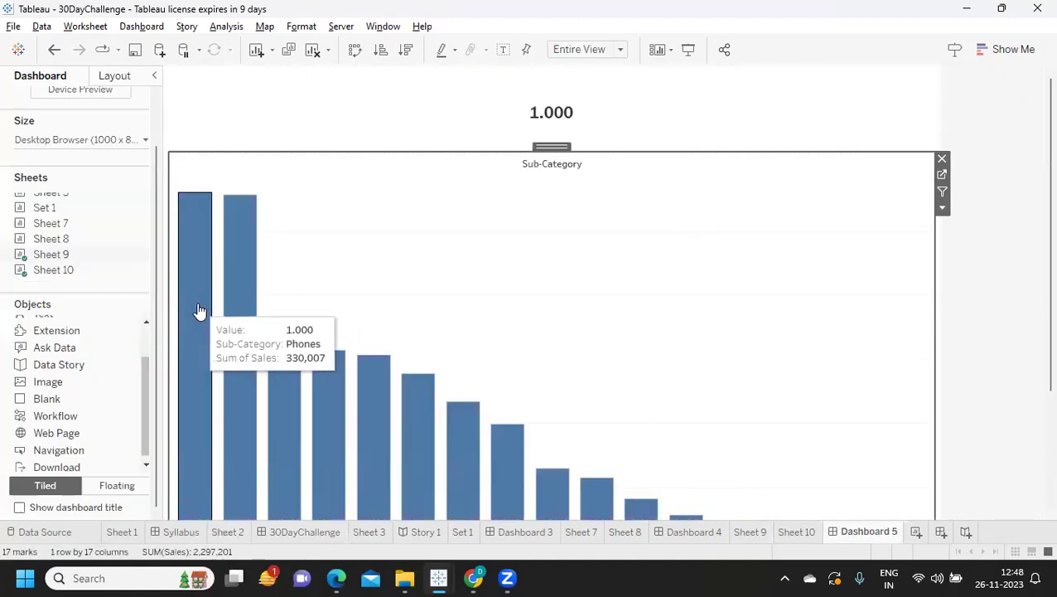
pyautogui.click(192, 306)
pyautogui.click(191, 306)
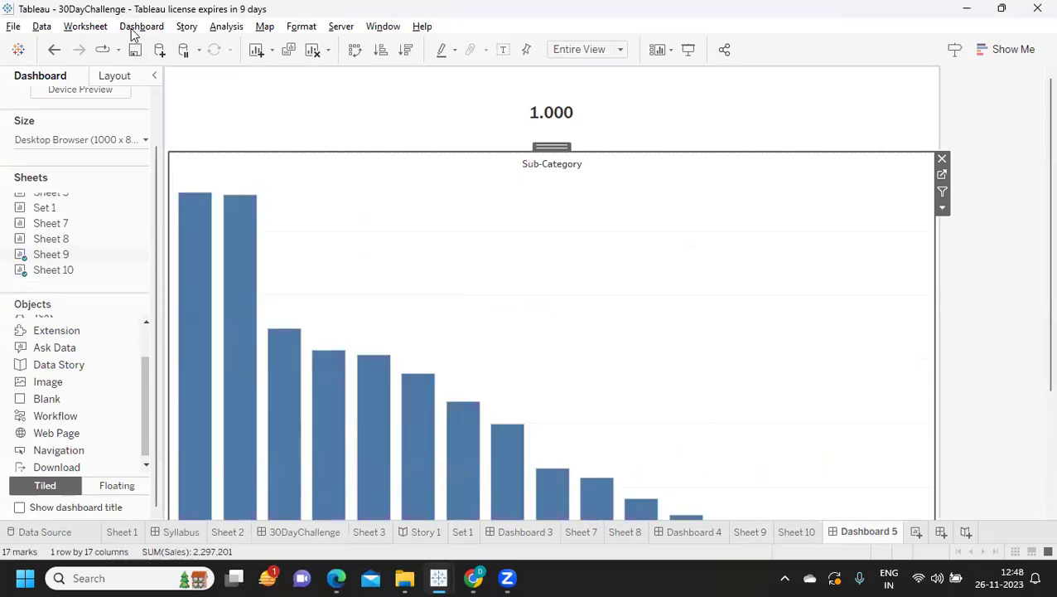
# Step: Reduce Dashboard 5's fixed height to 600 px
pyautogui.click(124, 139)
pyautogui.click(151, 238)
pyautogui.click(152, 238)
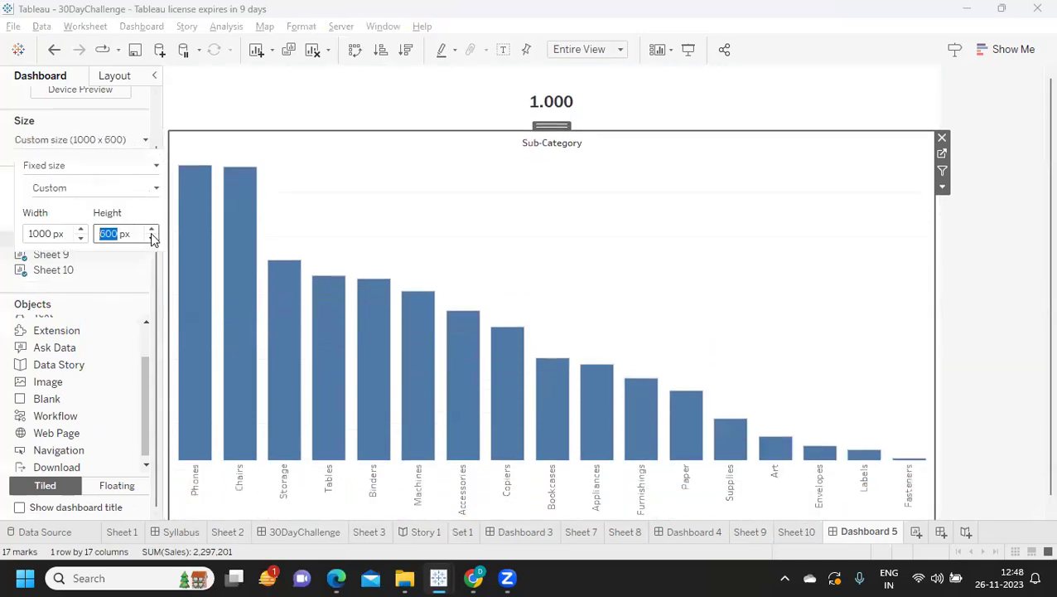
# Step: Change the source field of the Parameter1 action to SUM(Sales) and save the dashboard actions
pyautogui.click(150, 26)
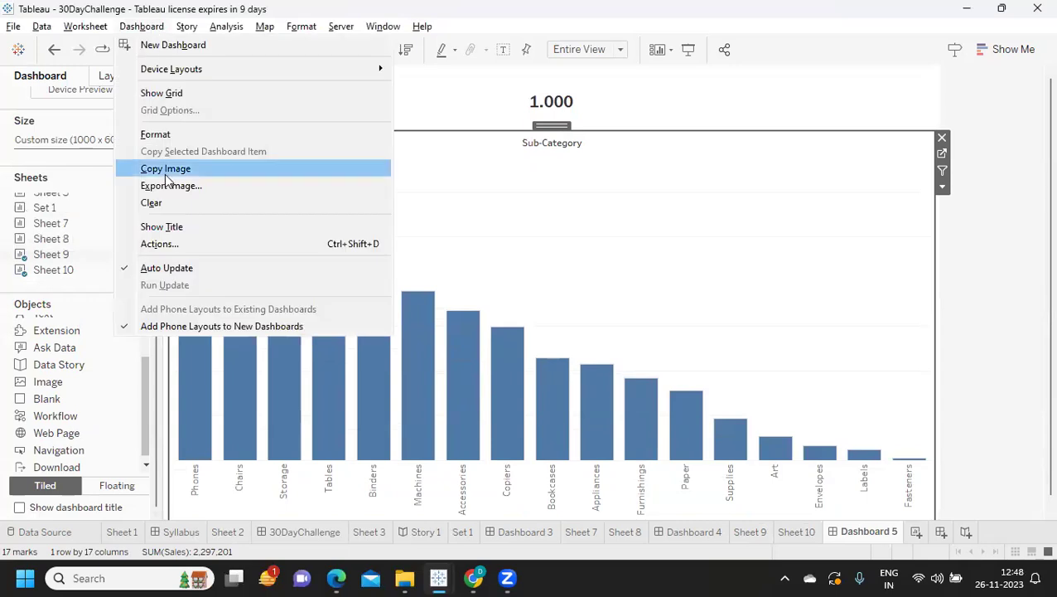
pyautogui.click(168, 245)
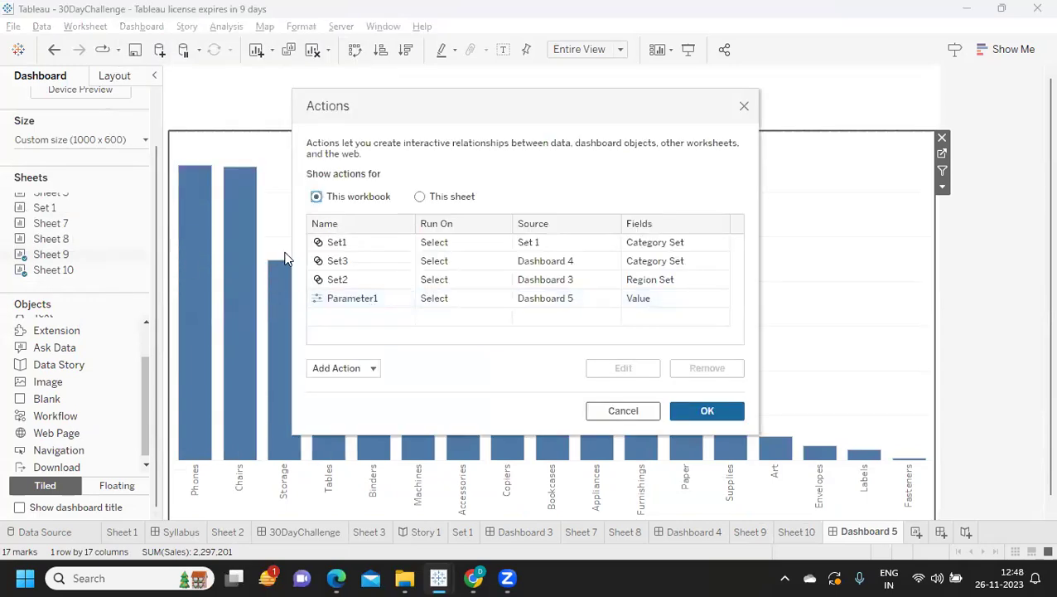
pyautogui.click(367, 300)
pyautogui.click(620, 367)
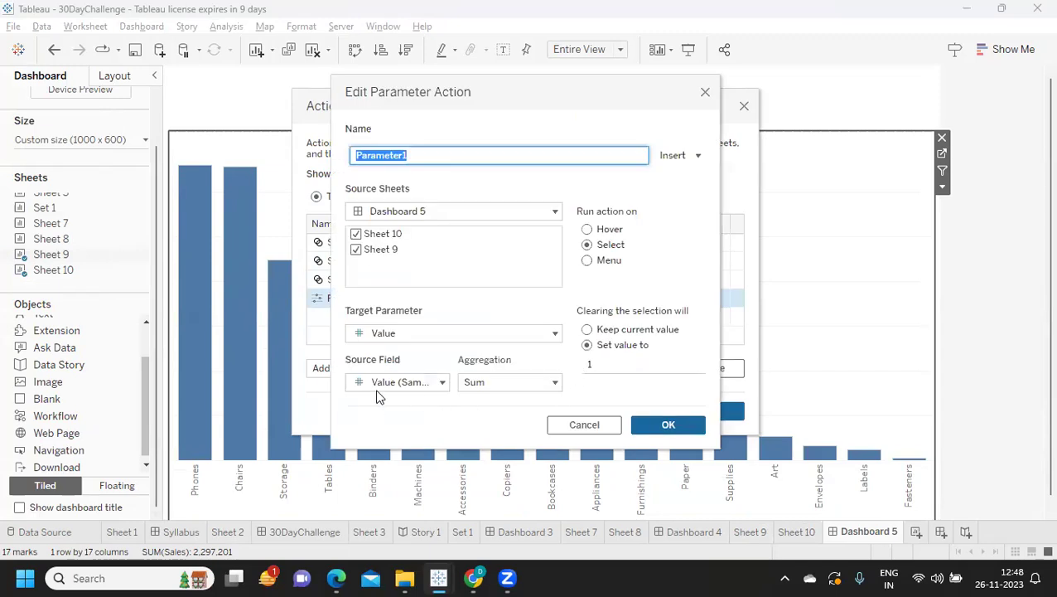
pyautogui.click(390, 382)
pyautogui.click(399, 346)
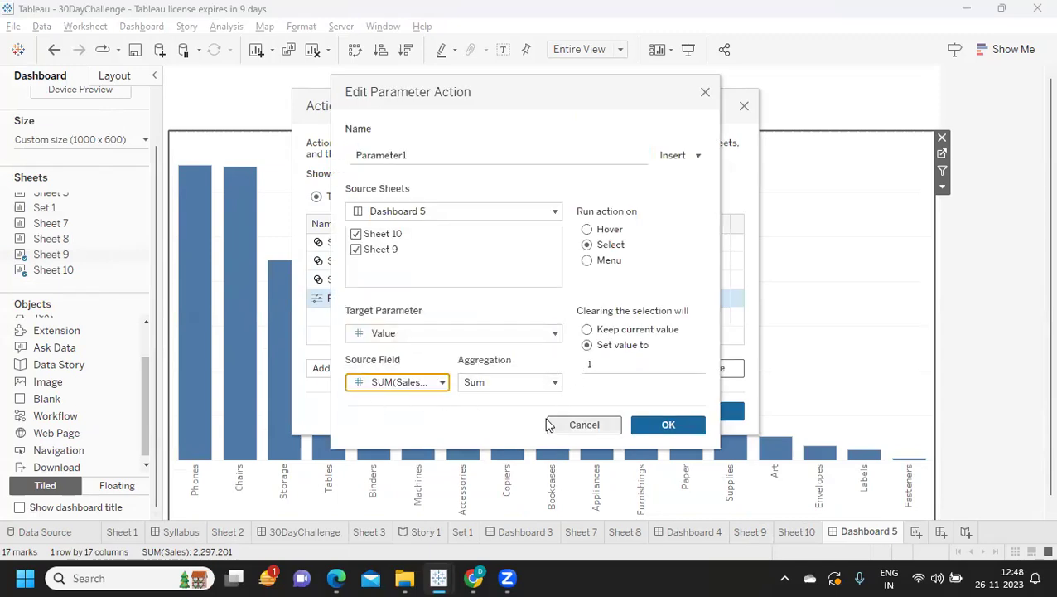
pyautogui.click(665, 427)
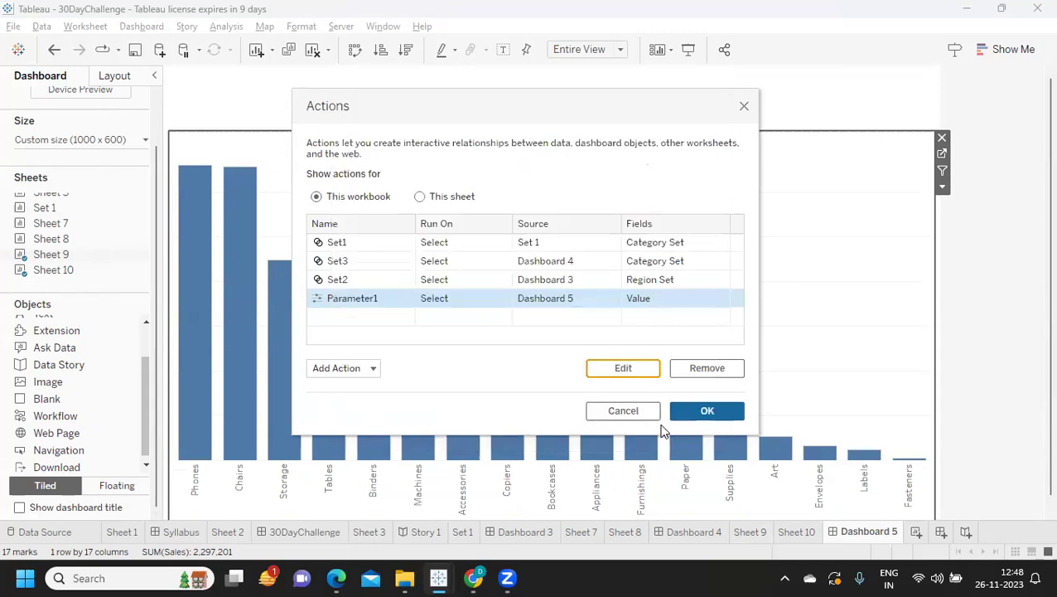
pyautogui.click(705, 413)
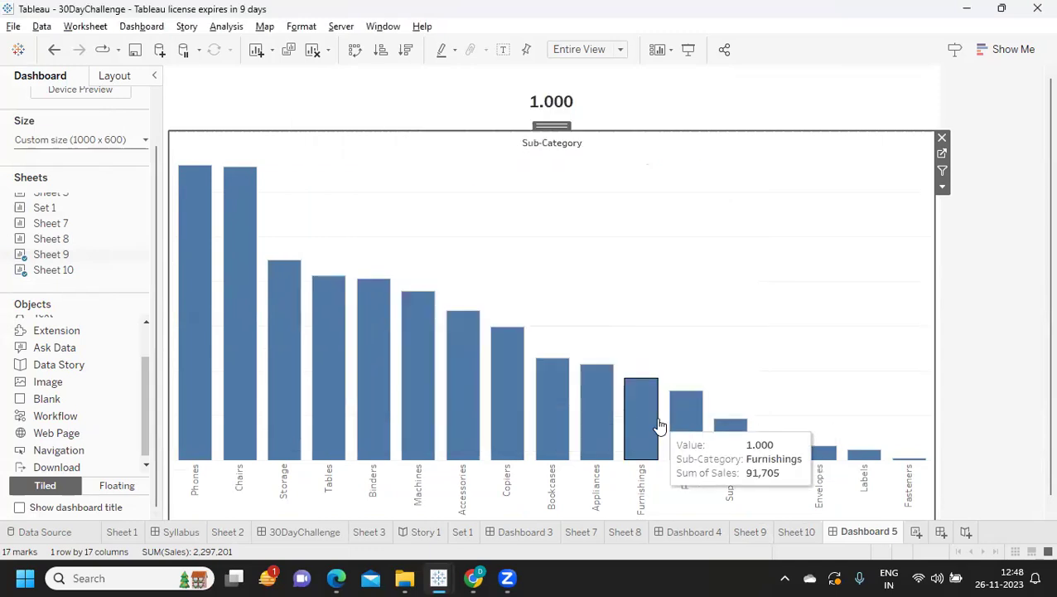
# Step: Test the parameter action by selecting the Phones, Chairs, Storage and Tables bars, clearing the selection after Phones and after Tables
pyautogui.click(198, 272)
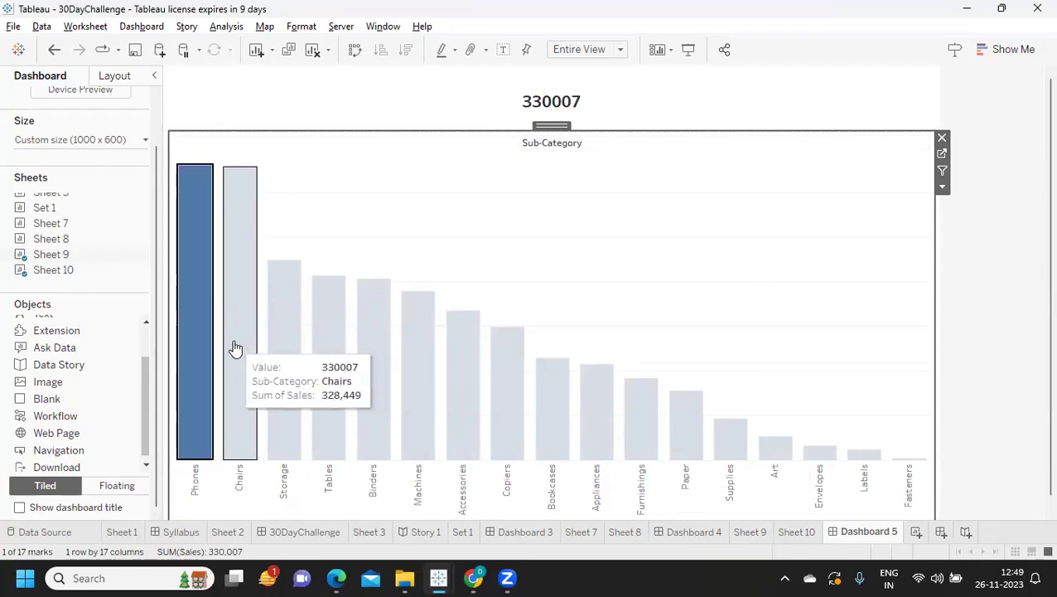
pyautogui.click(364, 221)
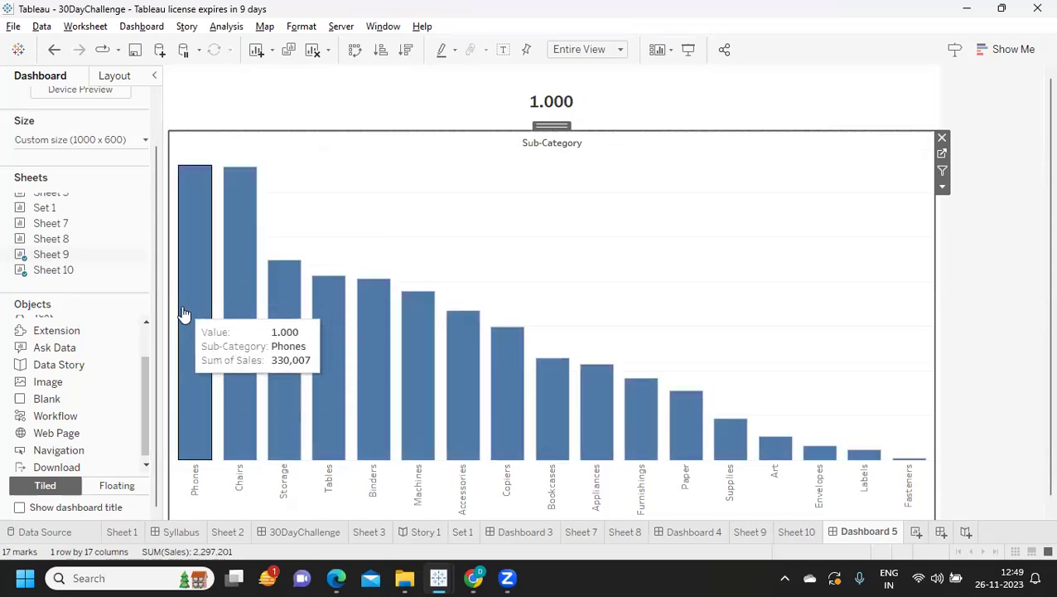
pyautogui.click(243, 297)
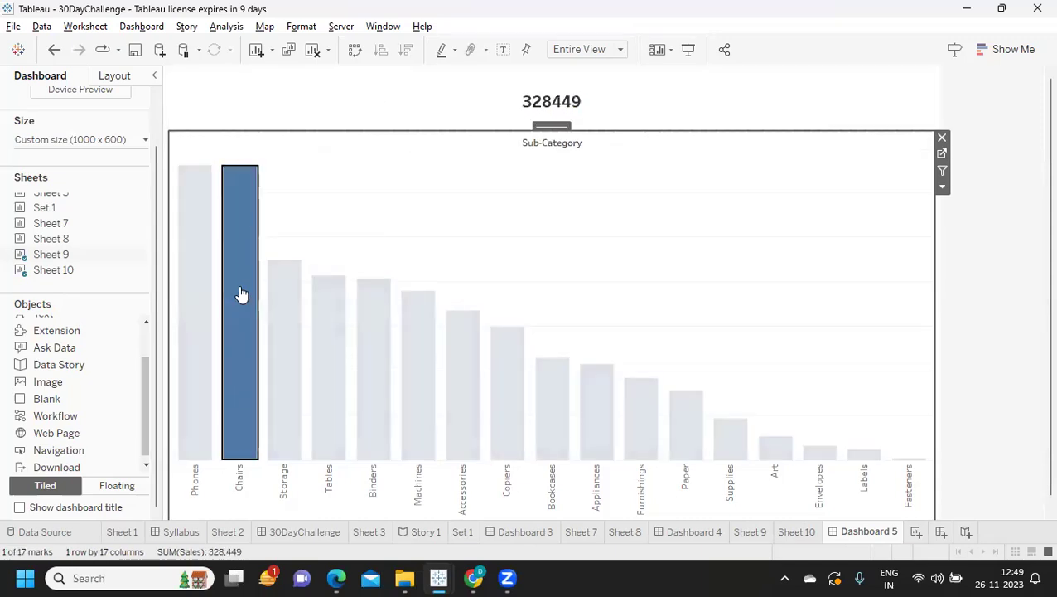
pyautogui.click(271, 351)
pyautogui.click(329, 344)
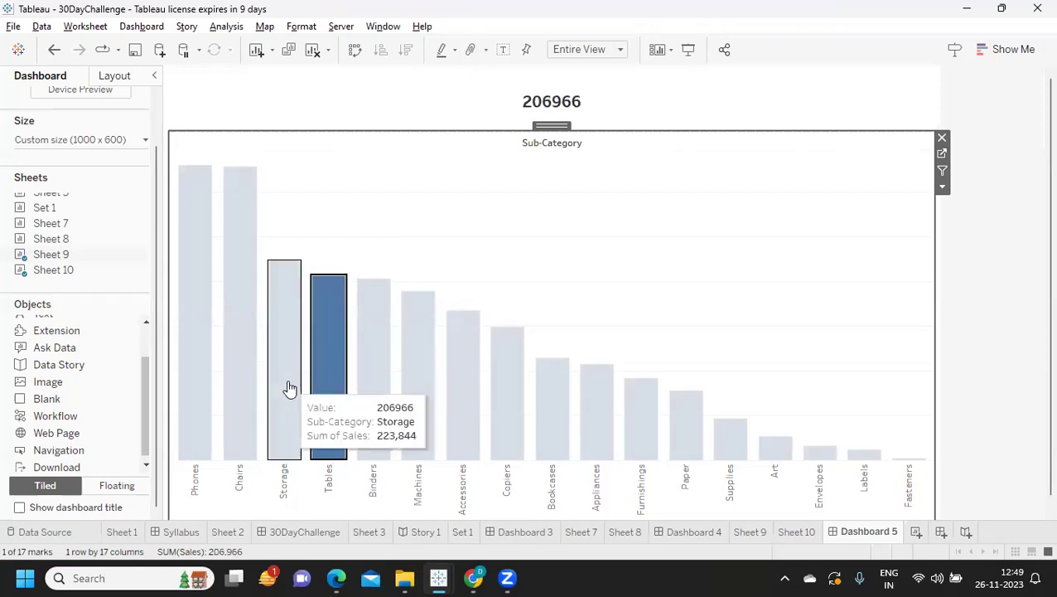
pyautogui.press('Escape')
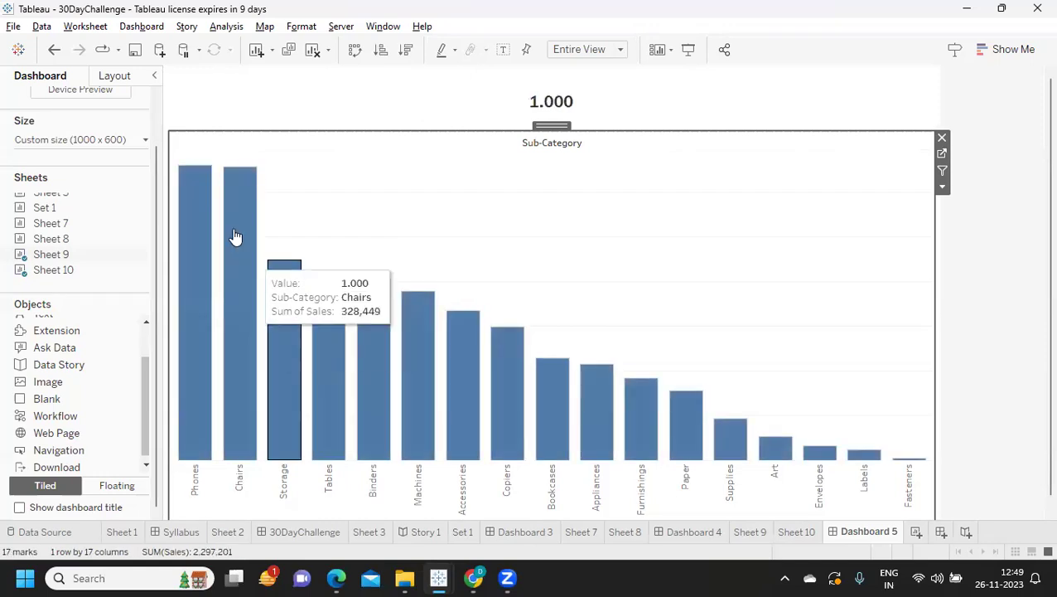
# Step: Review the Parameter1 action's target parameter, source field and clearing value, and close the action settings
pyautogui.click(141, 26)
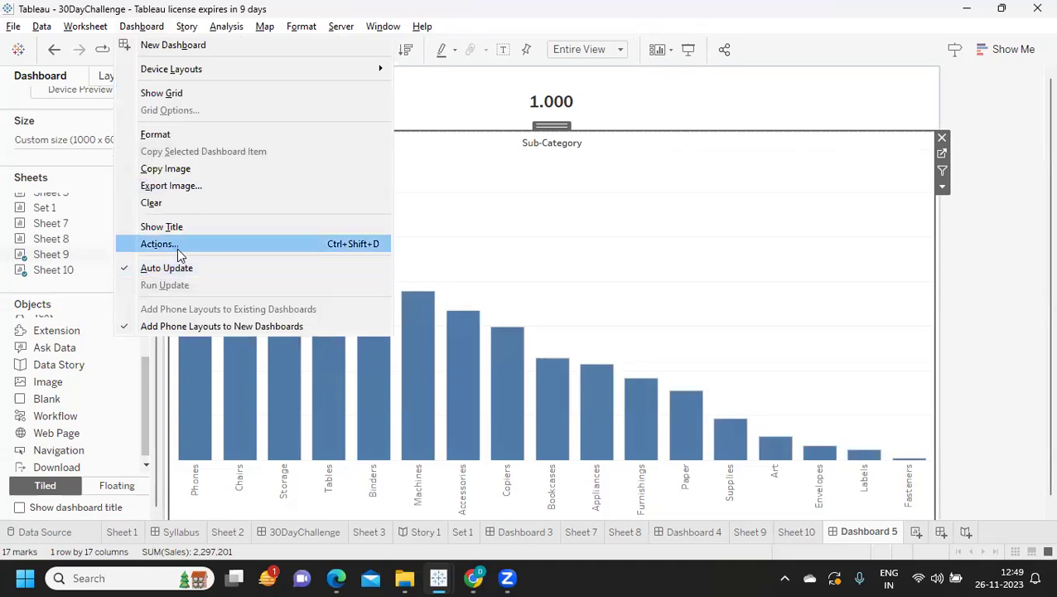
pyautogui.click(178, 247)
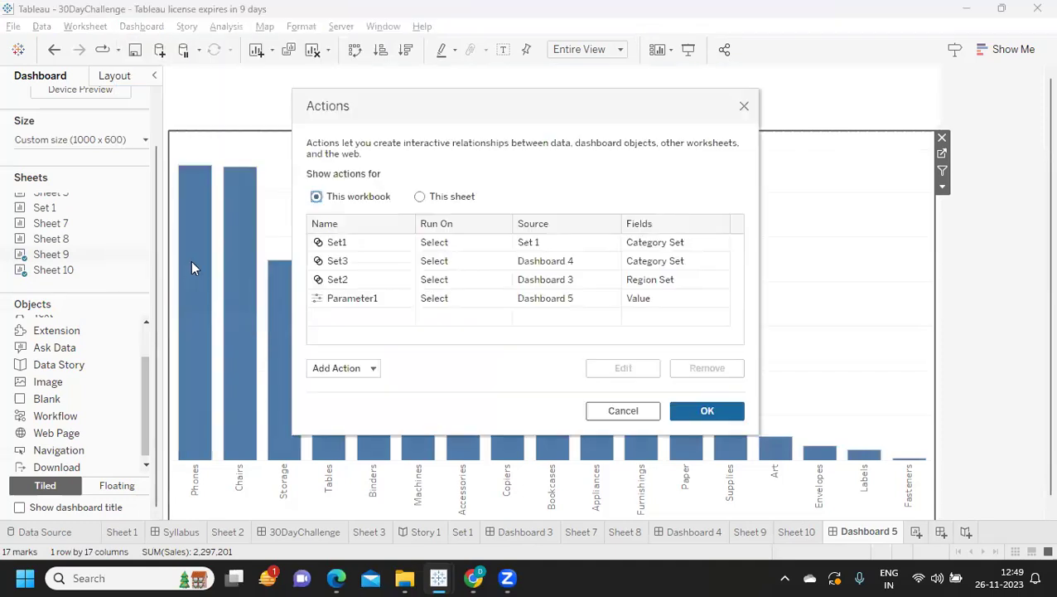
pyautogui.click(348, 302)
pyautogui.click(617, 368)
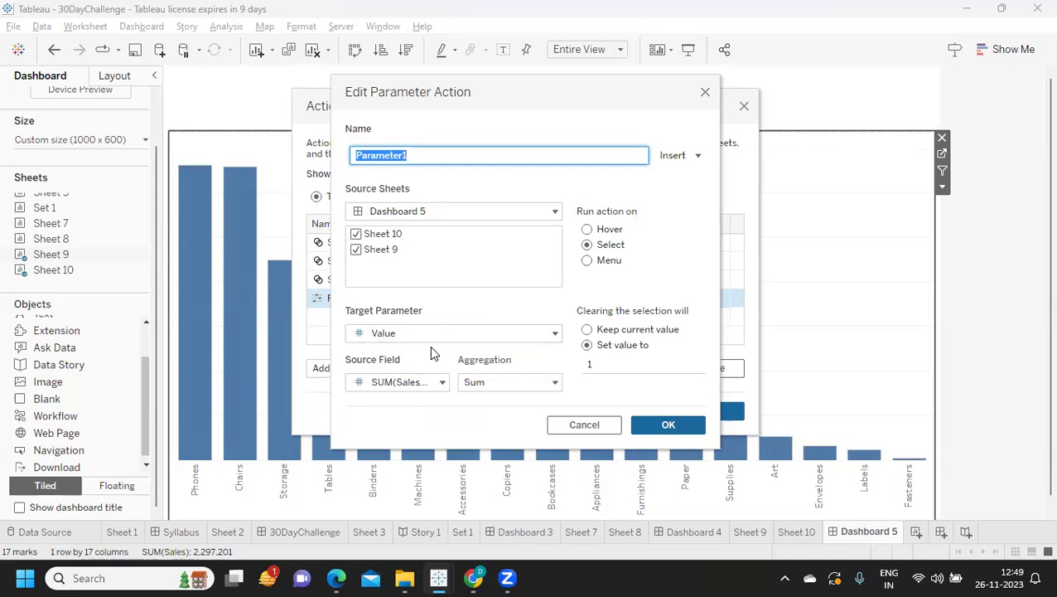
pyautogui.click(632, 359)
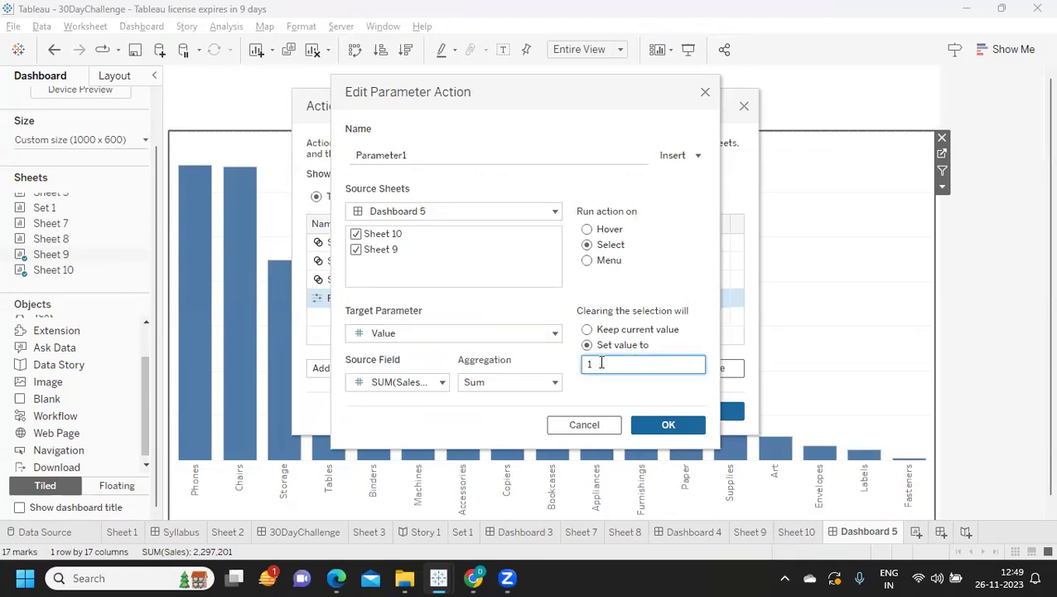
pyautogui.click(668, 425)
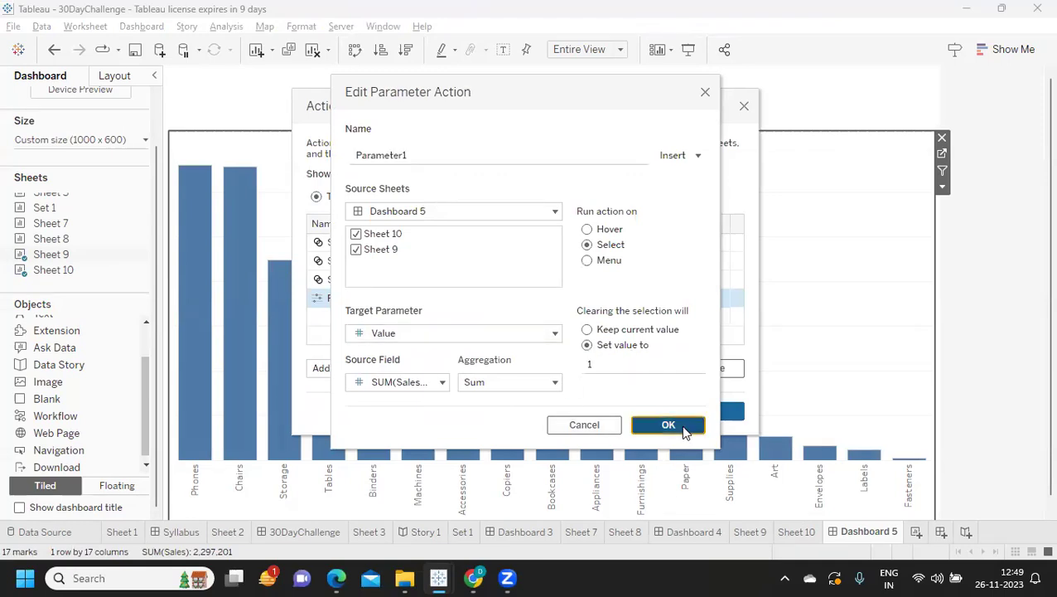
pyautogui.click(714, 418)
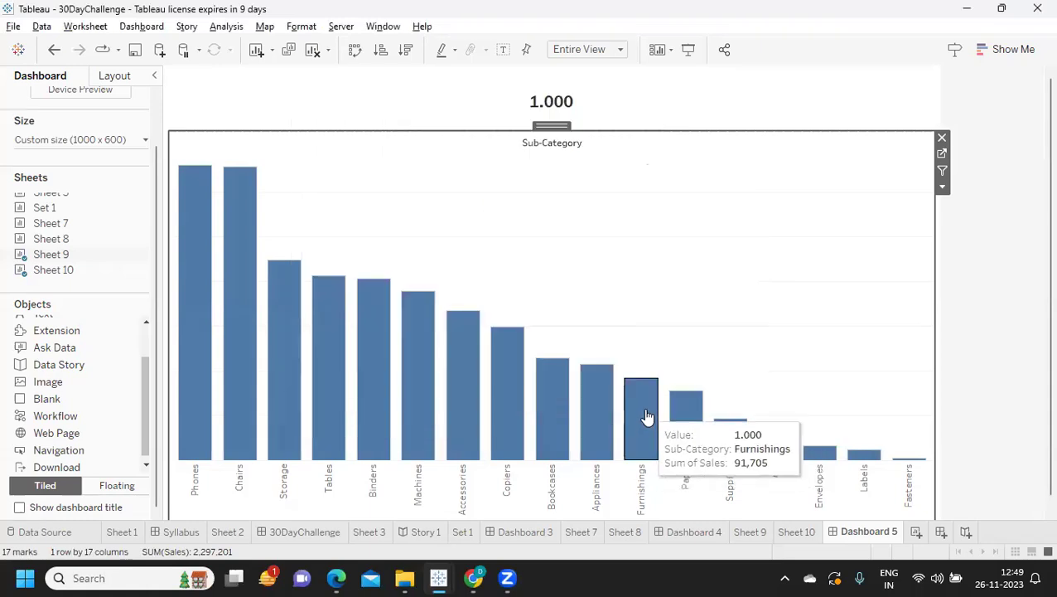